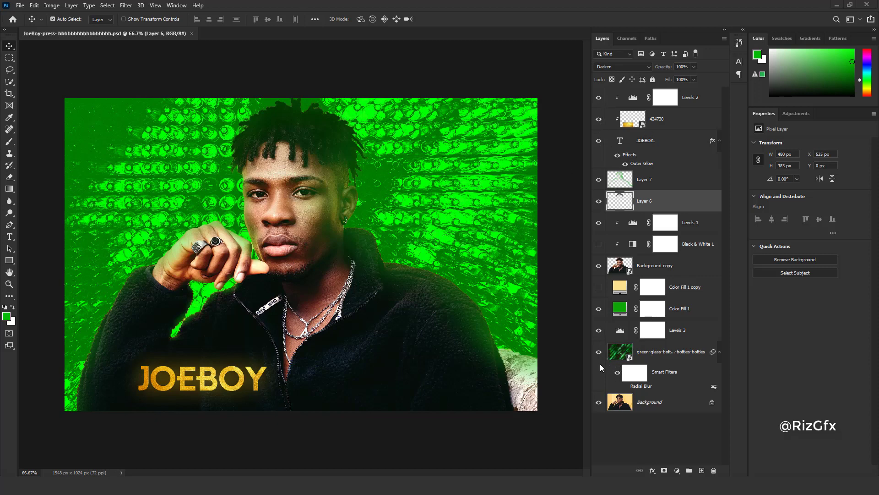
# Hide the colour fill, Levels 3, portrait, Layer 6, green glow and JOEBOY title layers.
pyautogui.click(599, 330)
pyautogui.click(599, 308)
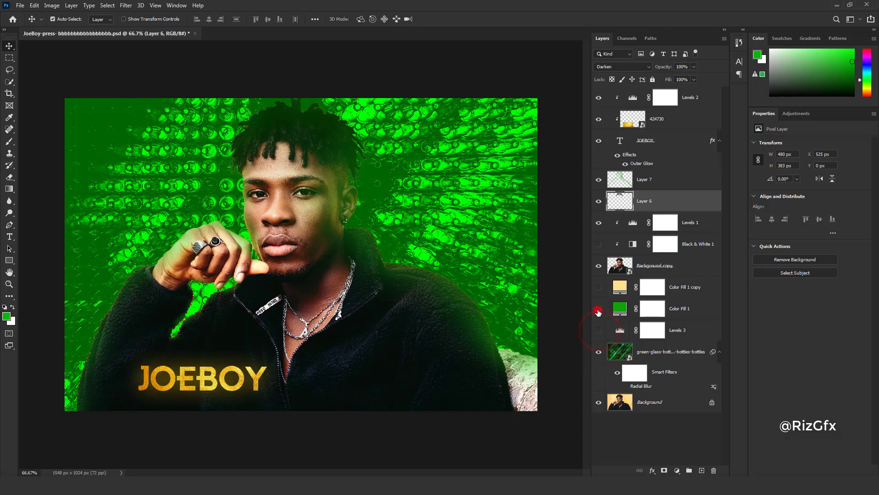
pyautogui.click(599, 266)
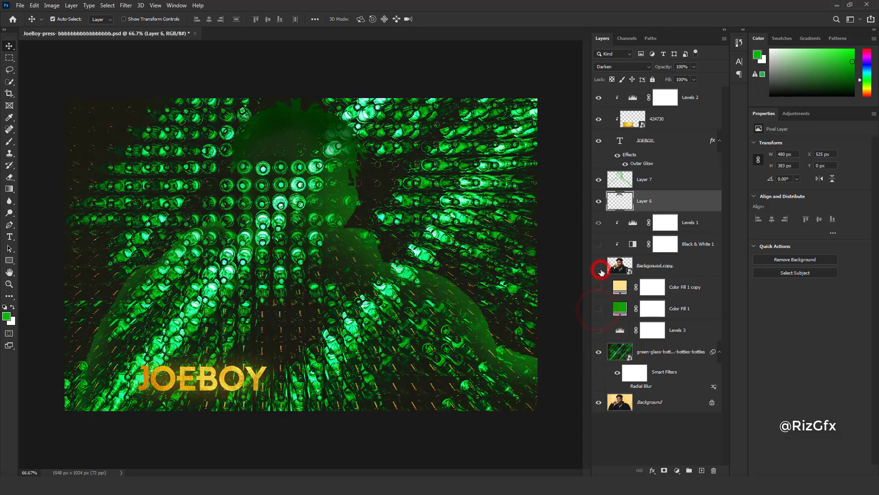
pyautogui.click(600, 202)
pyautogui.click(598, 179)
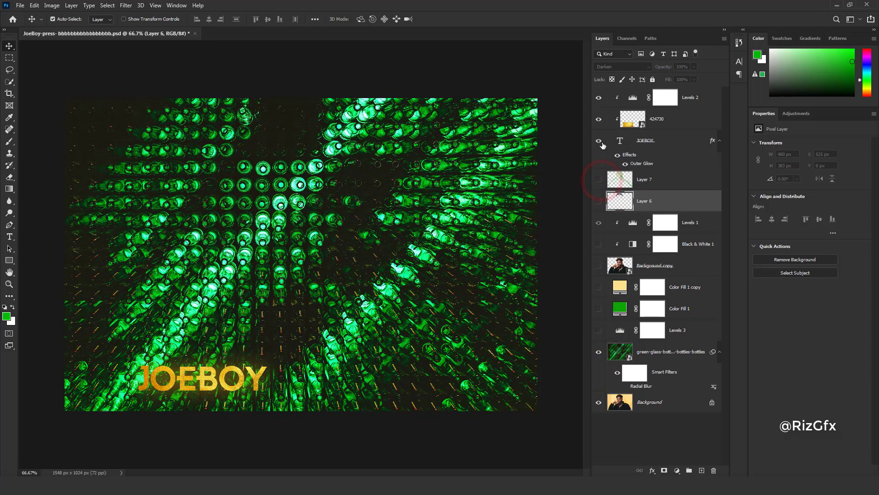
pyautogui.click(600, 142)
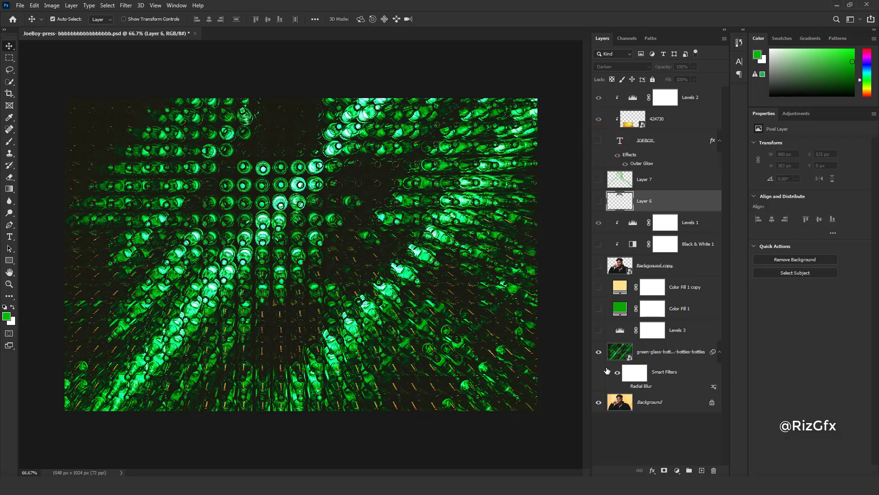
# Show Levels 3, colour fill, portrait, Layer 6 and green glow again, briefly previewing black-and-white.
pyautogui.click(600, 331)
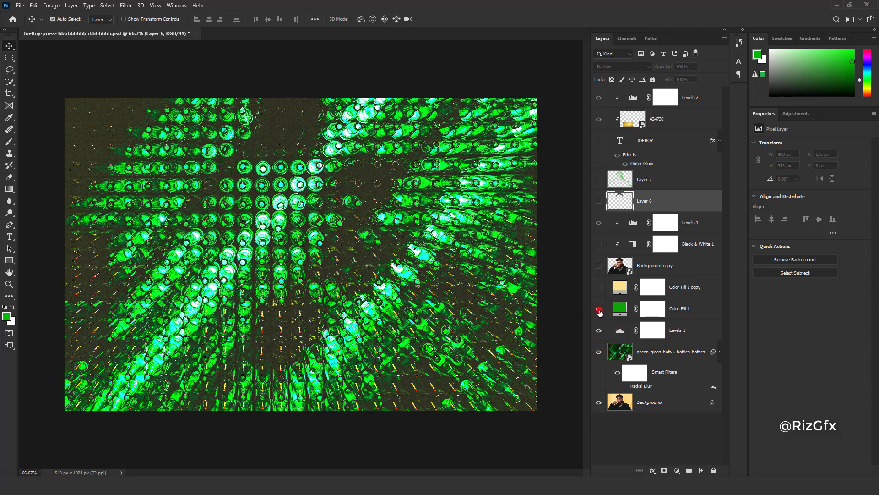
pyautogui.click(599, 309)
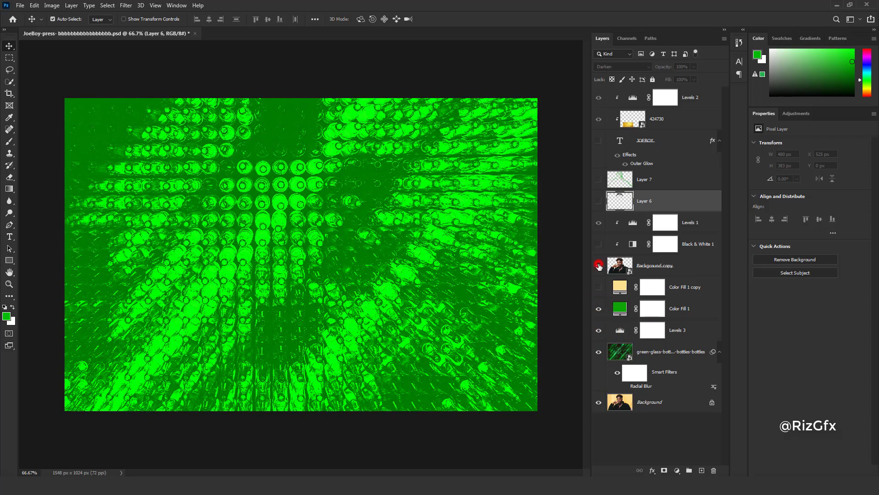
pyautogui.click(599, 266)
pyautogui.click(599, 244)
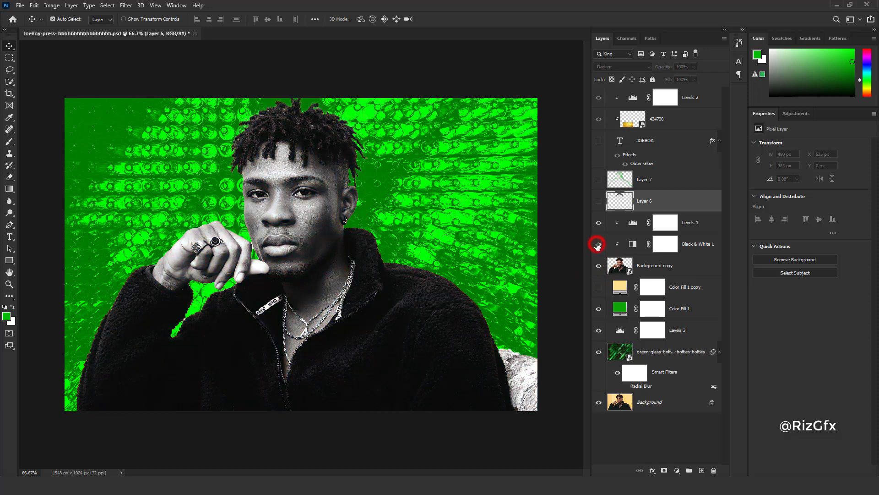
pyautogui.click(598, 244)
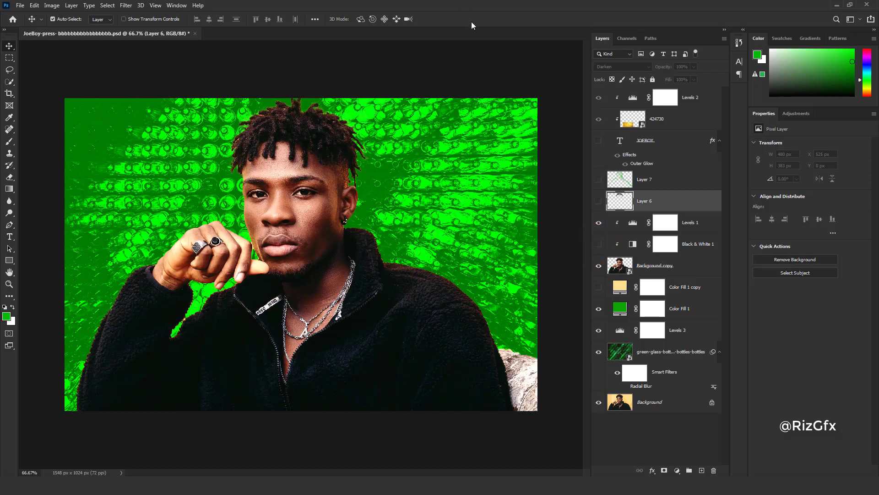
pyautogui.click(598, 201)
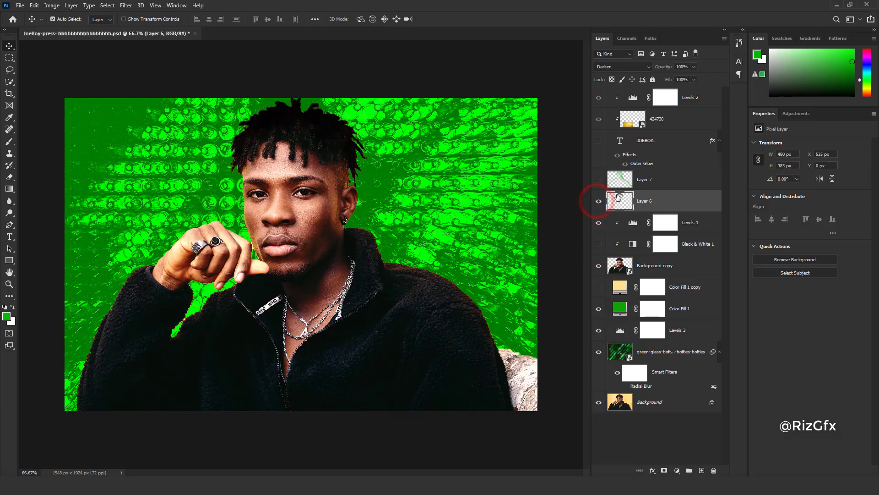
pyautogui.click(598, 179)
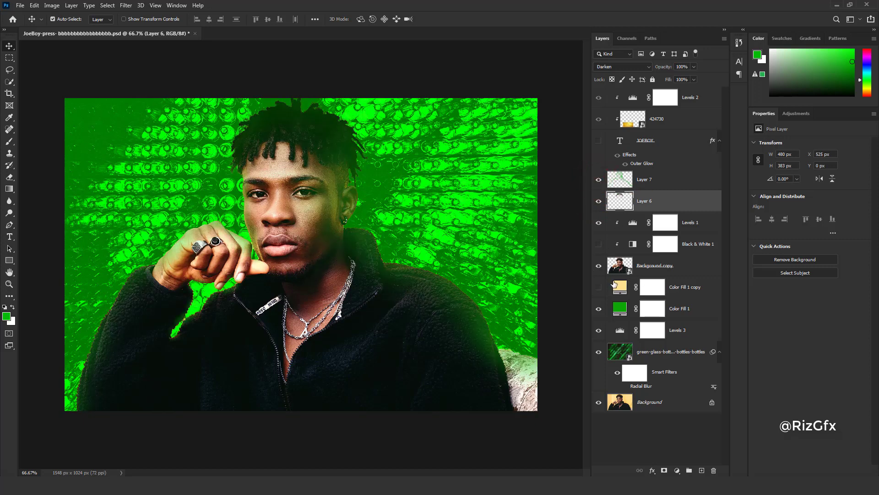
# Clear Color Fill 1 copy's layer style, delete that layer, and show the JOEBOY title.
pyautogui.rightClick(689, 295)
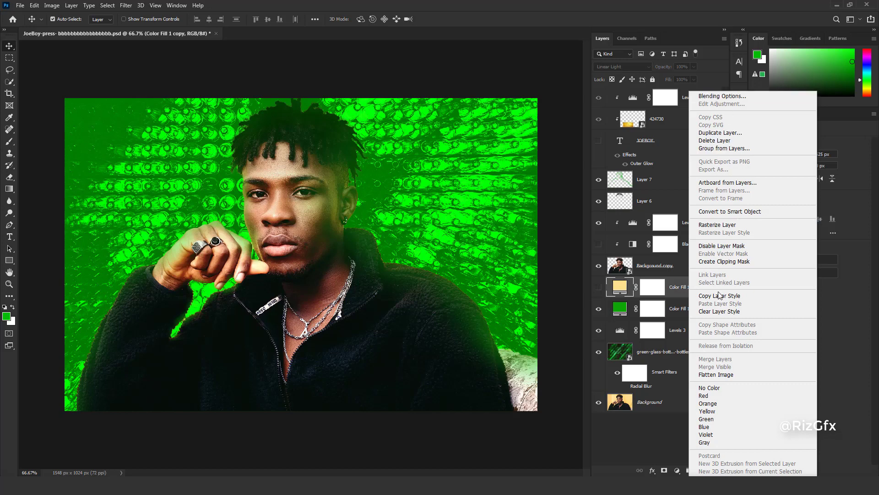
pyautogui.click(719, 311)
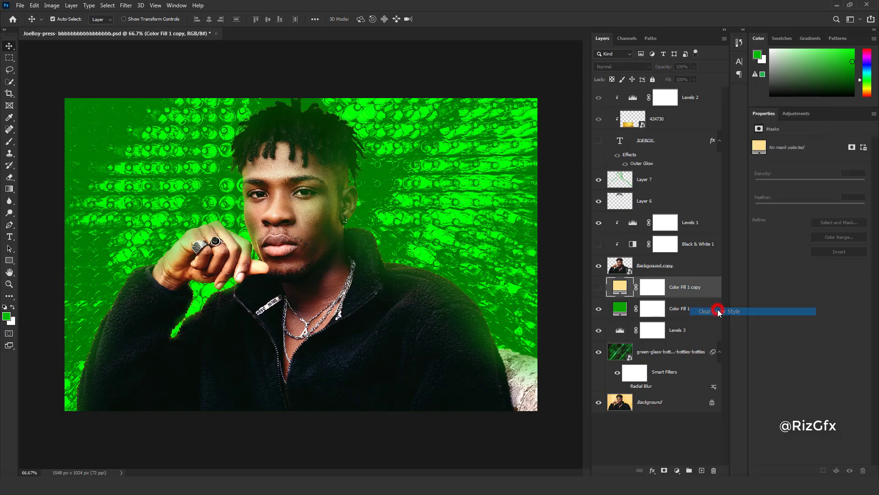
pyautogui.rightClick(692, 294)
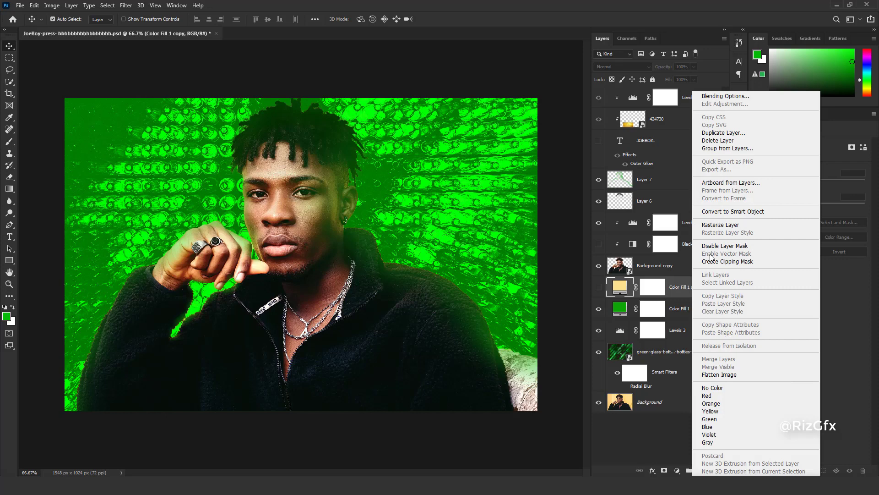
pyautogui.click(685, 288)
pyautogui.click(713, 471)
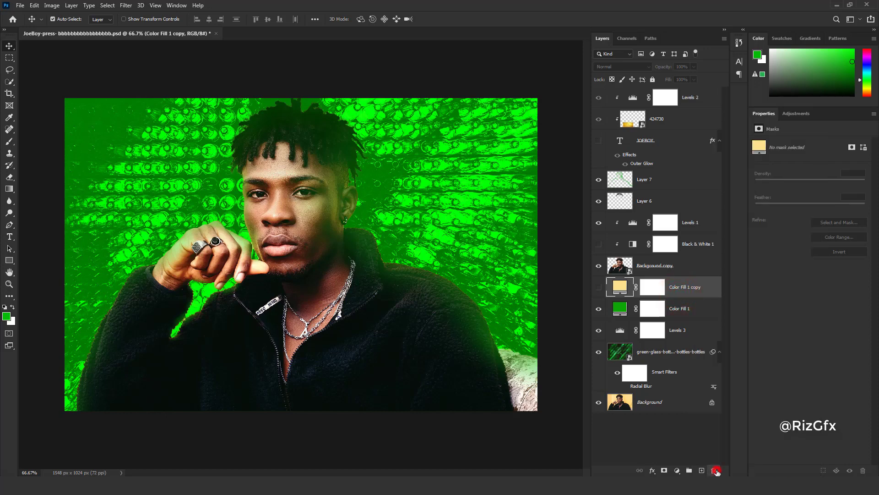
pyautogui.click(401, 181)
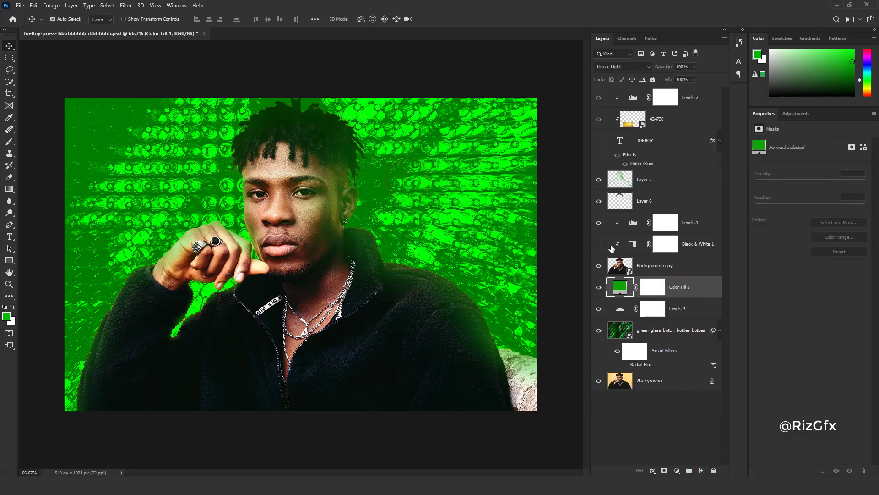
pyautogui.click(601, 140)
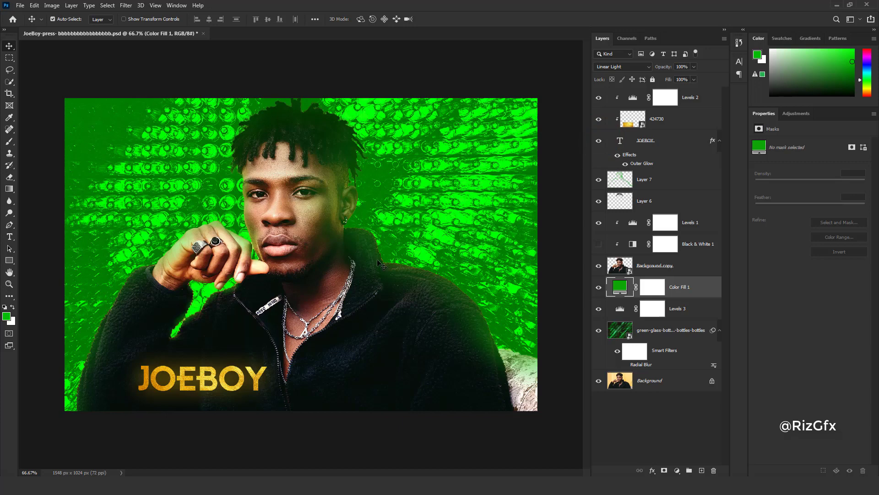
# Select the Levels 1 adjustment layer to review its input levels 11, 0.94 and 205.
pyautogui.click(633, 223)
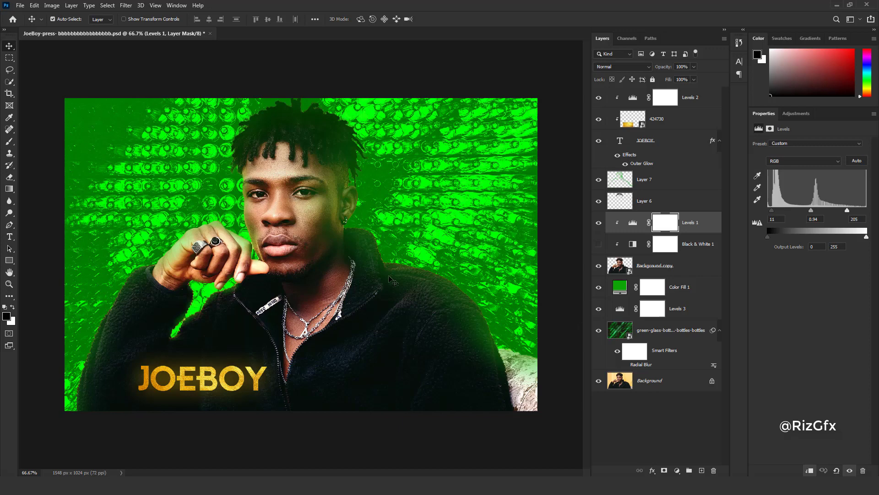
pyautogui.click(20, 5)
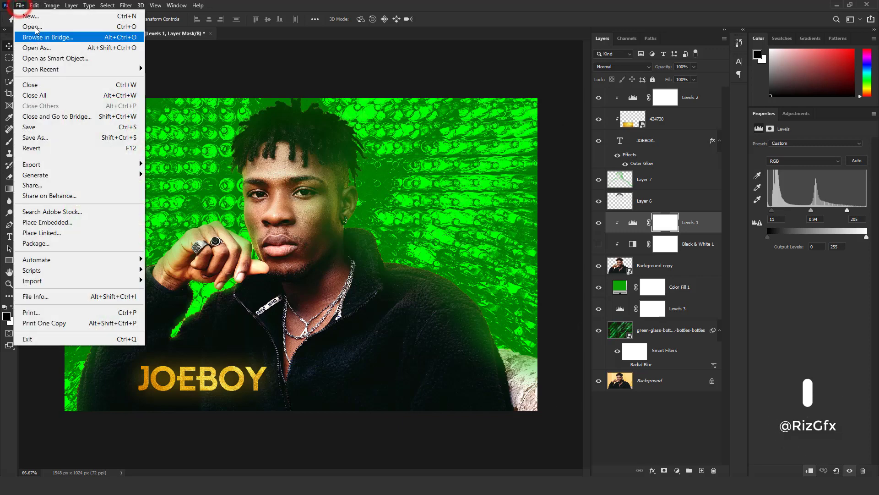
pyautogui.click(38, 17)
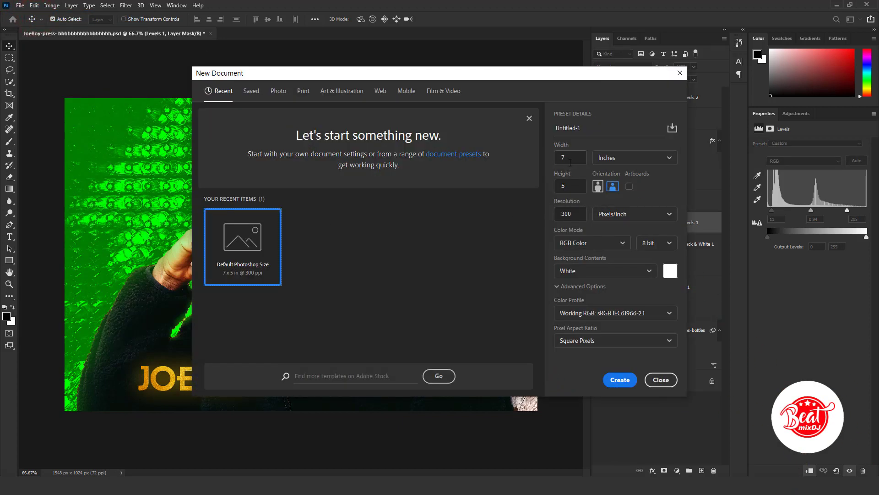
pyautogui.click(623, 158)
pyautogui.click(628, 171)
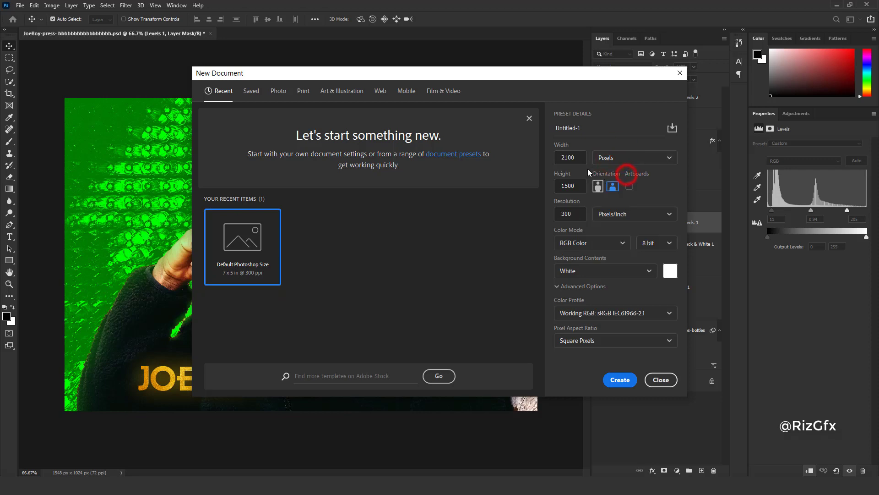
pyautogui.doubleClick(571, 157)
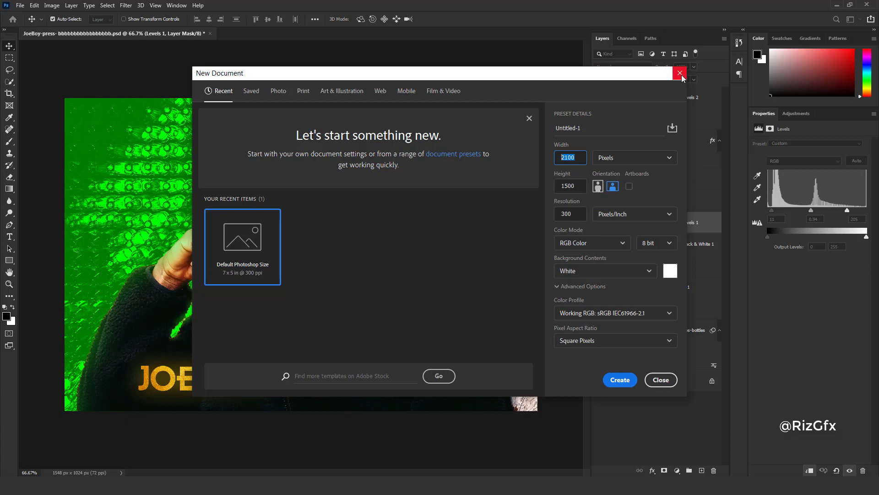
pyautogui.click(654, 382)
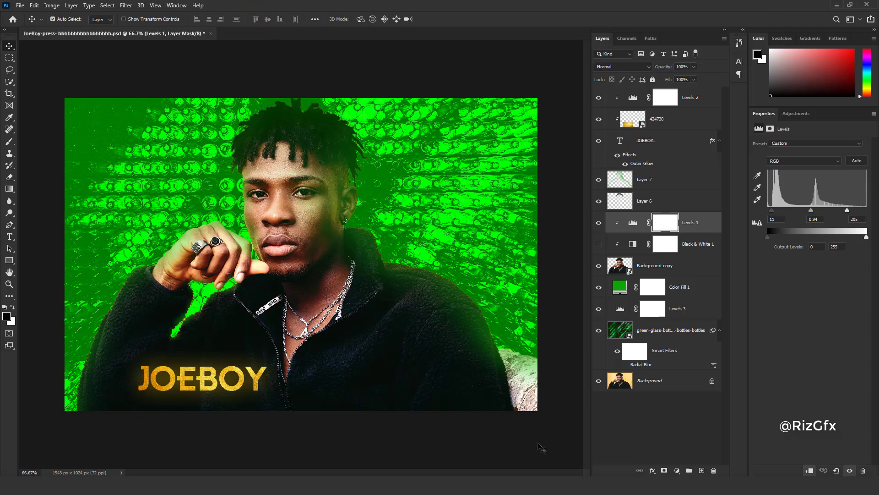
# Open the JoeBoy-press photo from the joeboy artworkk folder for preview.
pyautogui.click(290, 458)
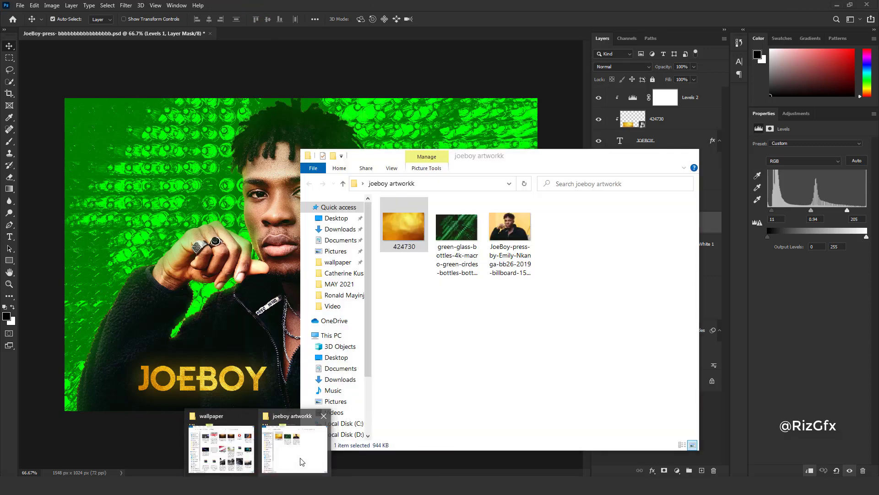
pyautogui.moveTo(485, 156); pyautogui.dragTo(423, 116)
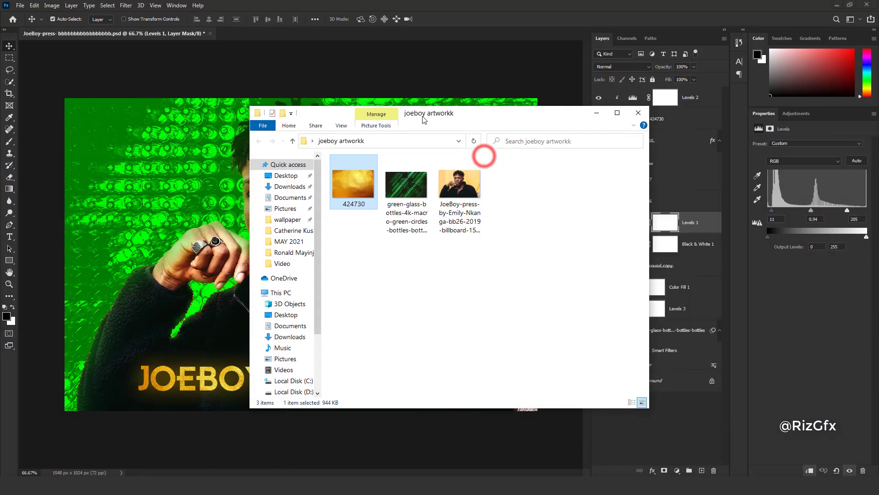
pyautogui.click(458, 197)
pyautogui.moveTo(530, 213); pyautogui.dragTo(348, 202)
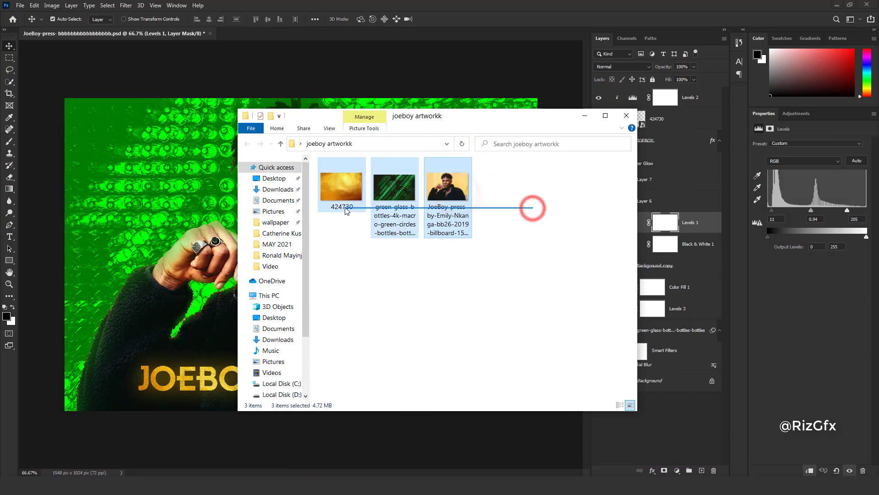
pyautogui.click(442, 284)
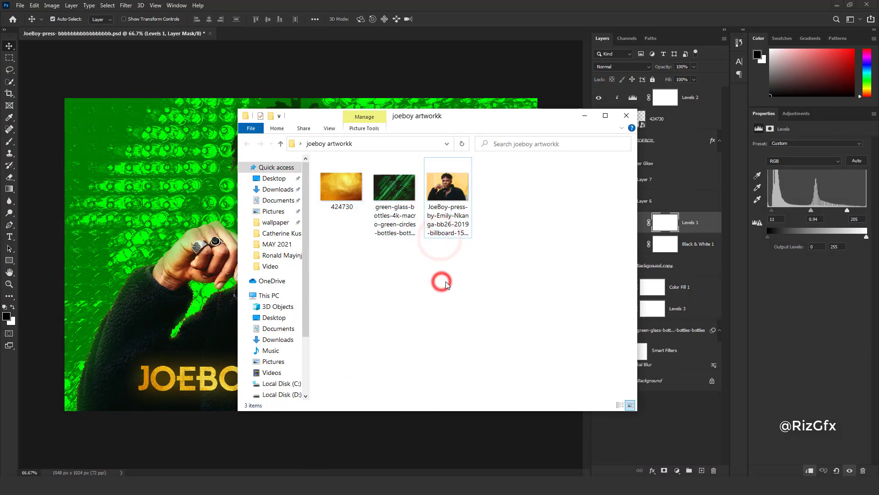
pyautogui.doubleClick(437, 194)
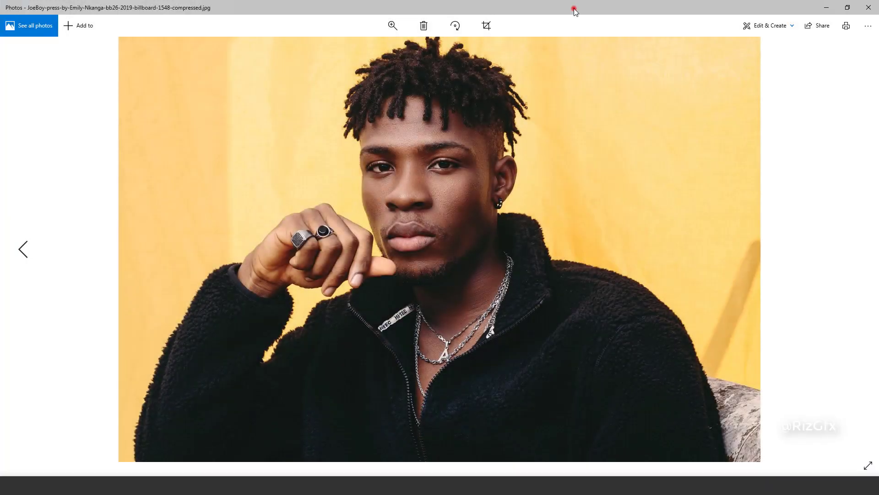
# Close the Photos viewer and open the JoeBoy-press photo in Photoshop via Open with.
pyautogui.moveTo(576, 12); pyautogui.dragTo(449, 49)
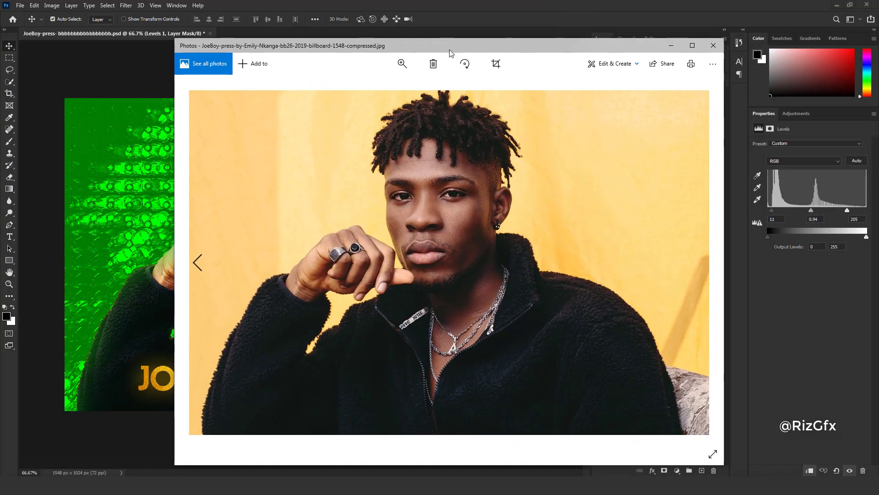
pyautogui.click(714, 45)
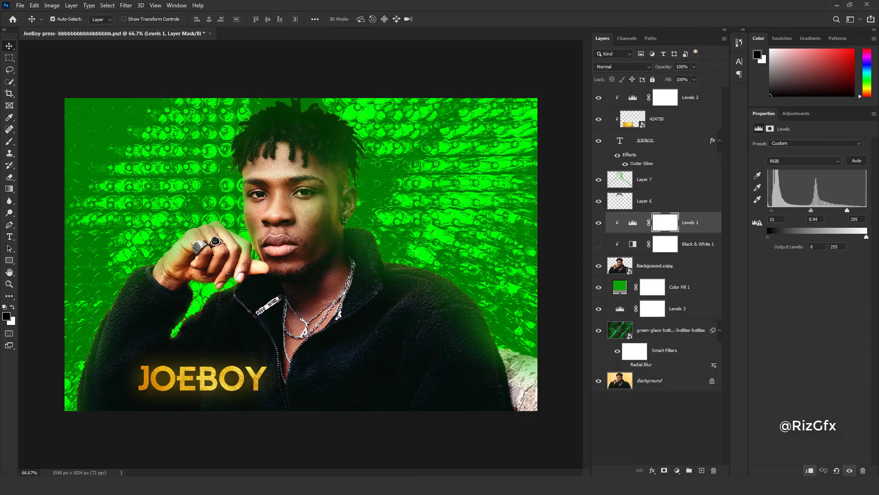
pyautogui.click(305, 460)
pyautogui.rightClick(464, 191)
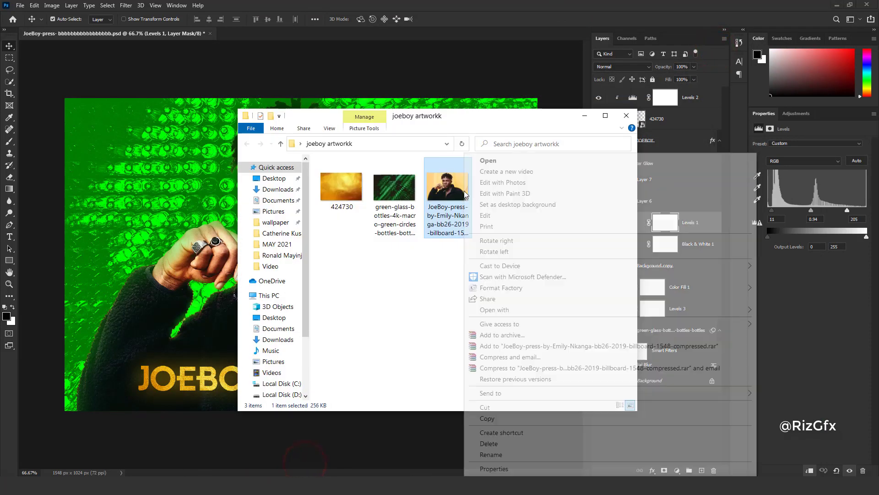
pyautogui.moveTo(494, 309)
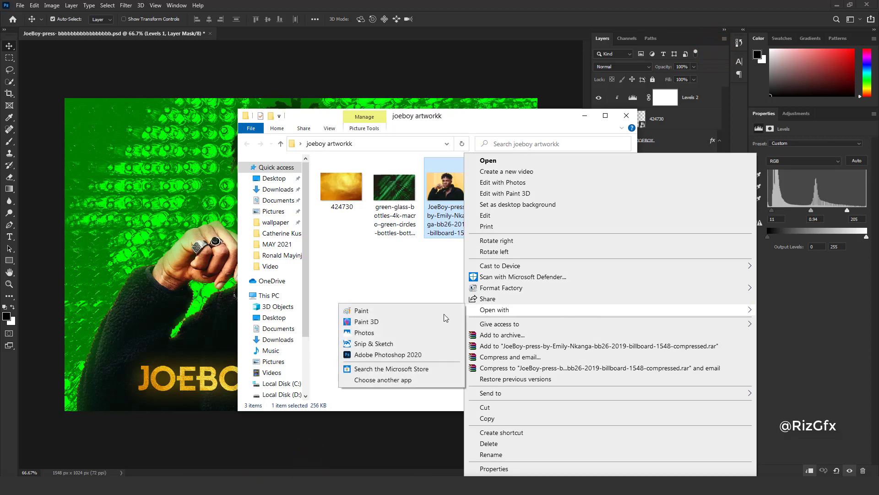
pyautogui.click(388, 356)
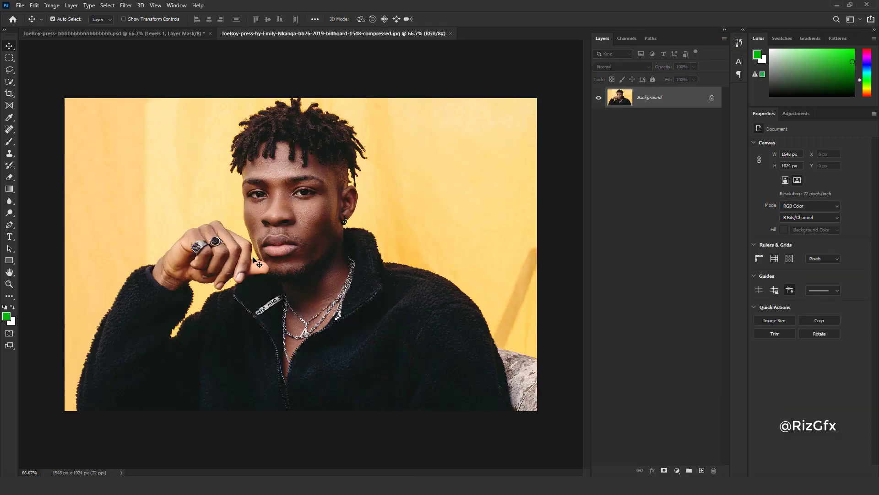
# Duplicate the Background layer as Background copy and run Select Subject on the man.
pyautogui.moveTo(677, 103)
pyautogui.mouseDown()
pyautogui.moveTo(684, 159)
pyautogui.moveTo(678, 106)
pyautogui.mouseUp()
pyautogui.rightClick(678, 106)
pyautogui.click(713, 128)
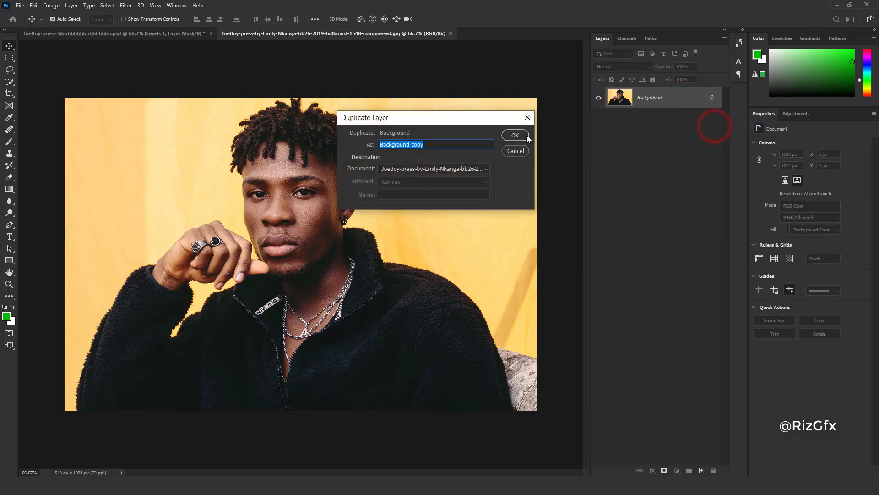
pyautogui.click(513, 135)
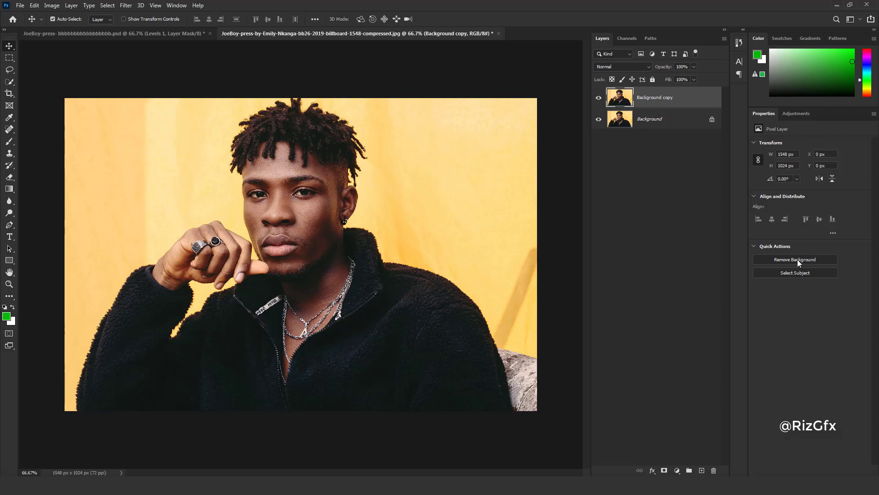
pyautogui.click(793, 273)
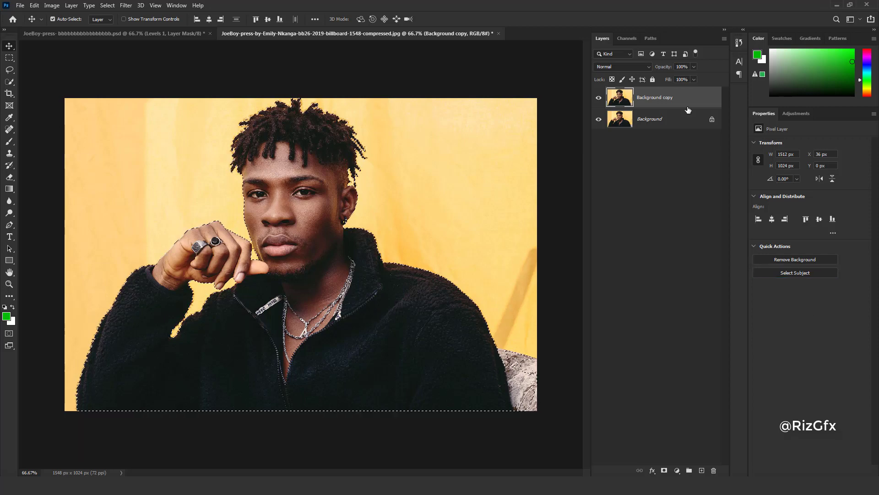
# Add the jacket area near the chair to the man's selection using Quick Selection.
pyautogui.click(9, 82)
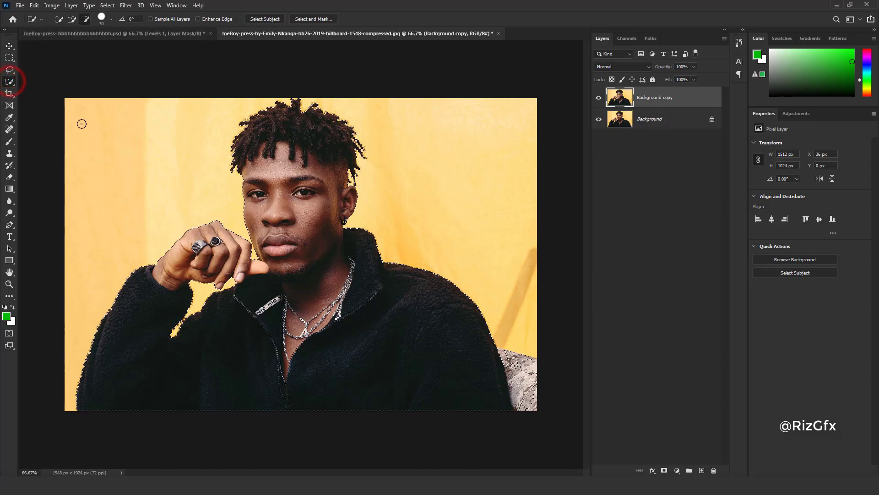
pyautogui.click(72, 18)
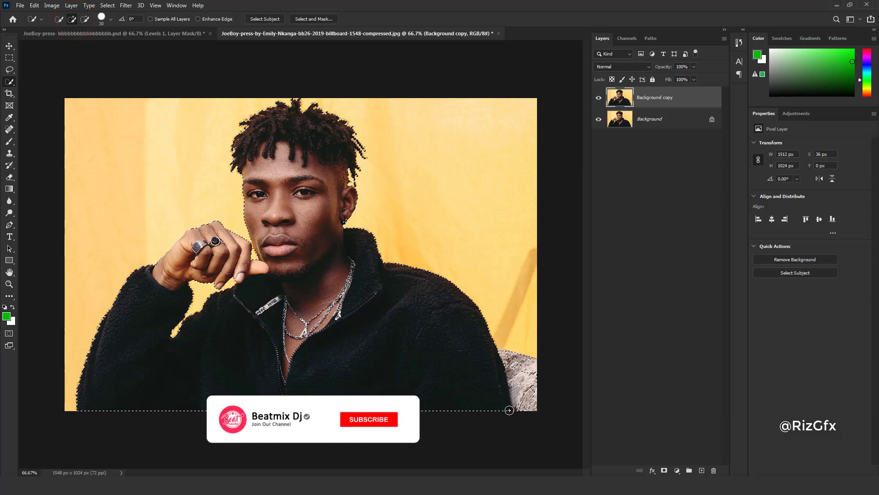
pyautogui.hotkey('ctrl', '=')
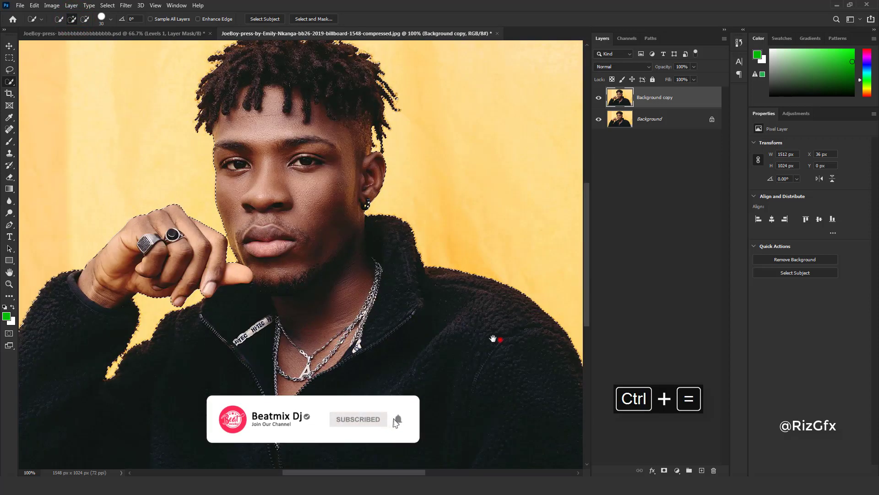
pyautogui.moveTo(493, 339); pyautogui.dragTo(328, 204)
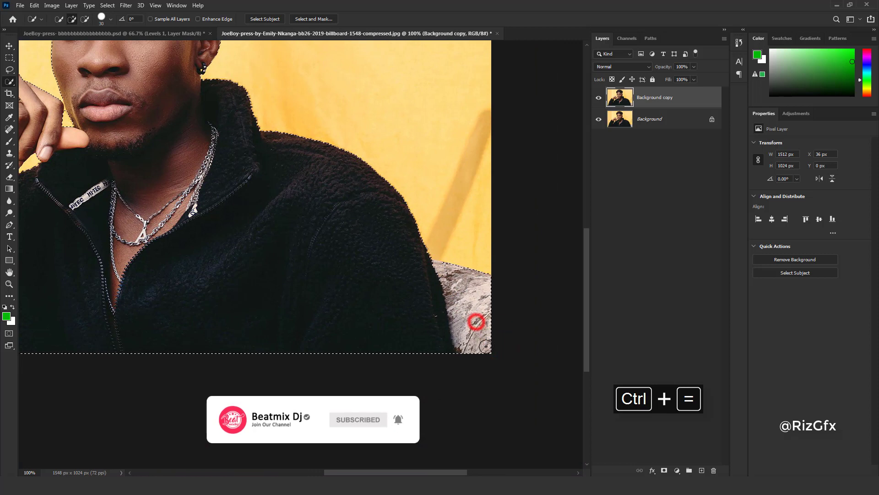
pyautogui.click(453, 296)
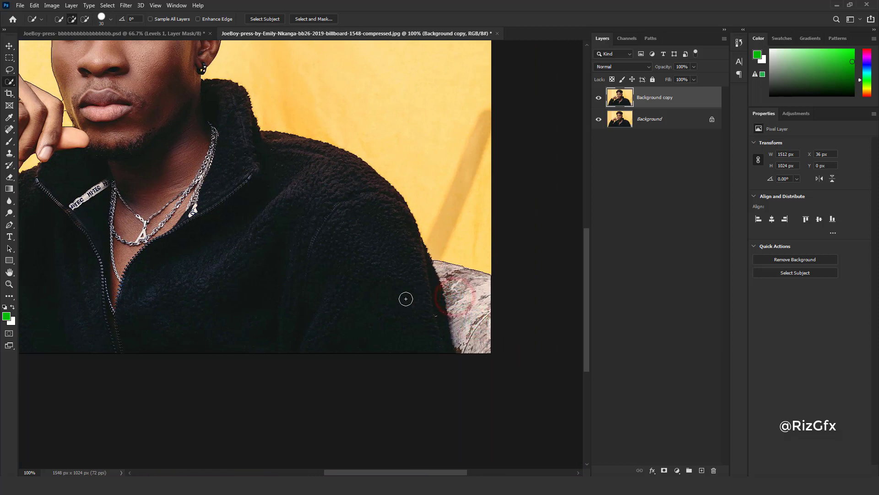
pyautogui.click(432, 281)
# Check the face, collar and sweater edges, hide Background, and add a layer mask.
pyautogui.hotkey('ctrl', '=')
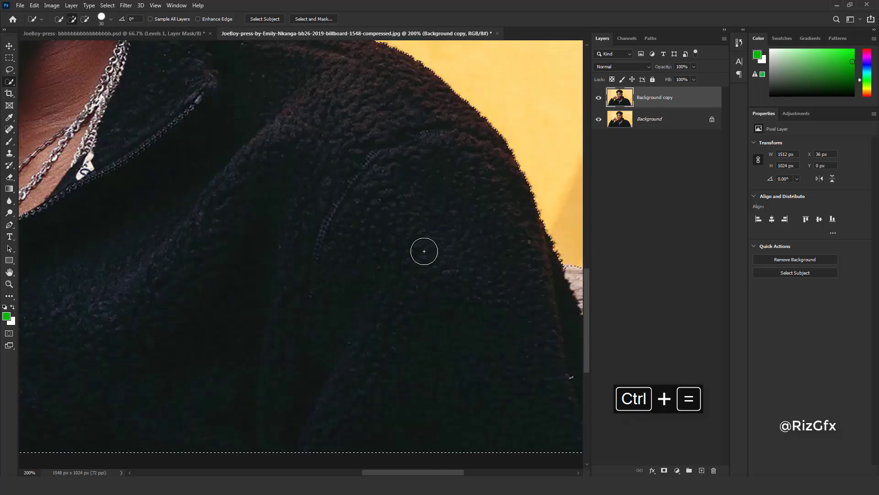
pyautogui.moveTo(454, 232); pyautogui.dragTo(257, 267)
pyautogui.moveTo(320, 256); pyautogui.dragTo(515, 341)
pyautogui.moveTo(300, 235)
pyautogui.mouseDown()
pyautogui.moveTo(420, 355)
pyautogui.moveTo(365, 343)
pyautogui.mouseUp()
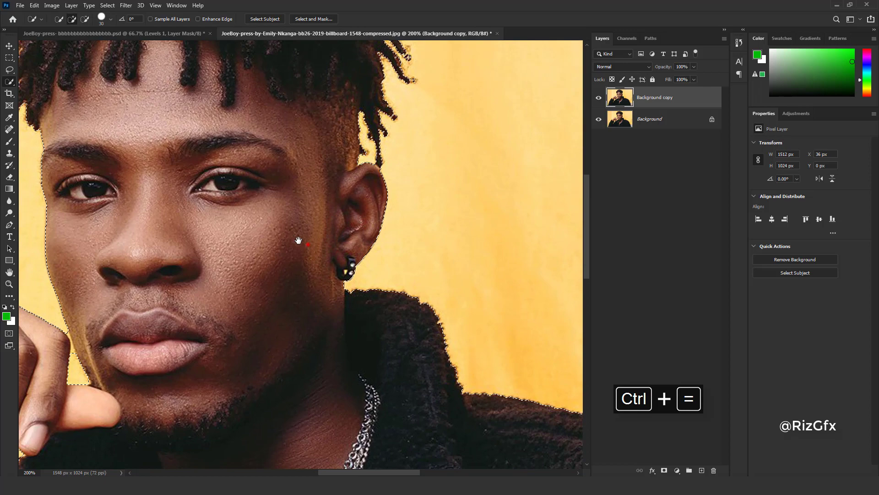
pyautogui.moveTo(295, 239); pyautogui.dragTo(474, 241)
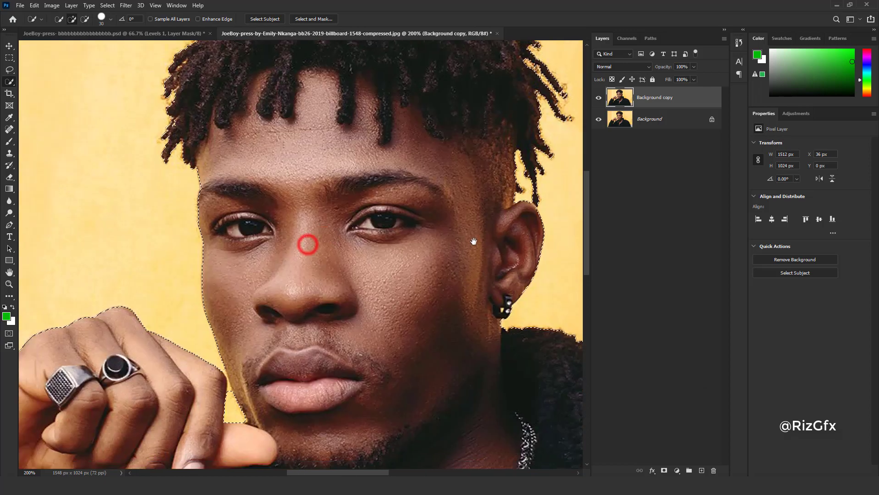
pyautogui.moveTo(353, 310)
pyautogui.mouseDown()
pyautogui.moveTo(430, 190)
pyautogui.moveTo(364, 220)
pyautogui.moveTo(357, 133)
pyautogui.moveTo(378, 80)
pyautogui.mouseUp()
pyautogui.moveTo(321, 137); pyautogui.dragTo(479, 258)
pyautogui.moveTo(406, 232); pyautogui.dragTo(388, 94)
pyautogui.moveTo(366, 342)
pyautogui.mouseDown()
pyautogui.moveTo(394, 220)
pyautogui.moveTo(419, 213)
pyautogui.mouseUp()
pyautogui.moveTo(411, 160); pyautogui.dragTo(311, 310)
pyautogui.moveTo(338, 270); pyautogui.dragTo(329, 284)
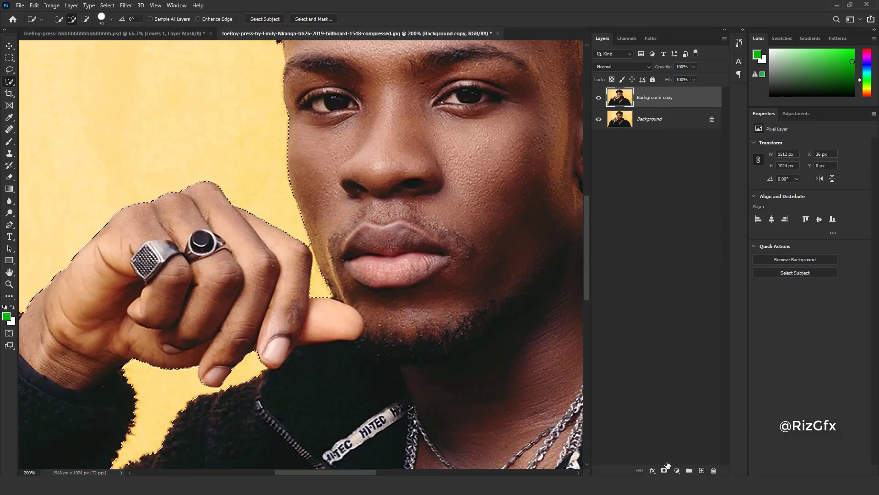
pyautogui.click(598, 119)
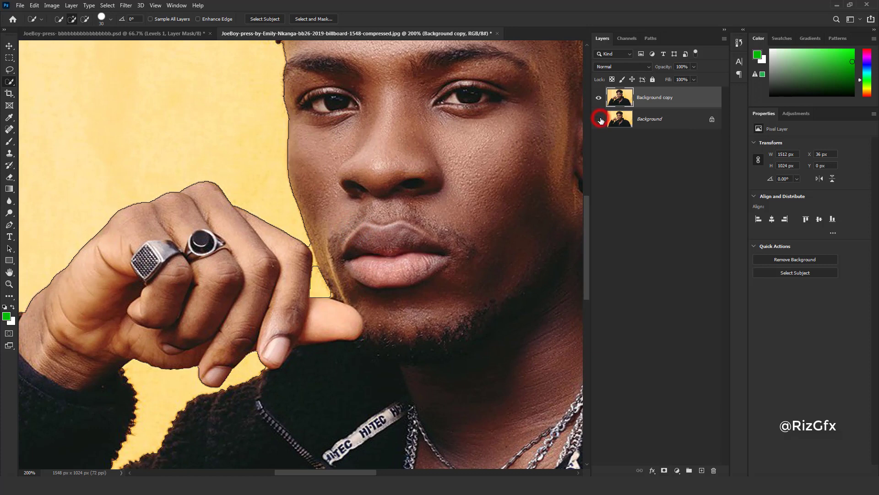
pyautogui.click(665, 472)
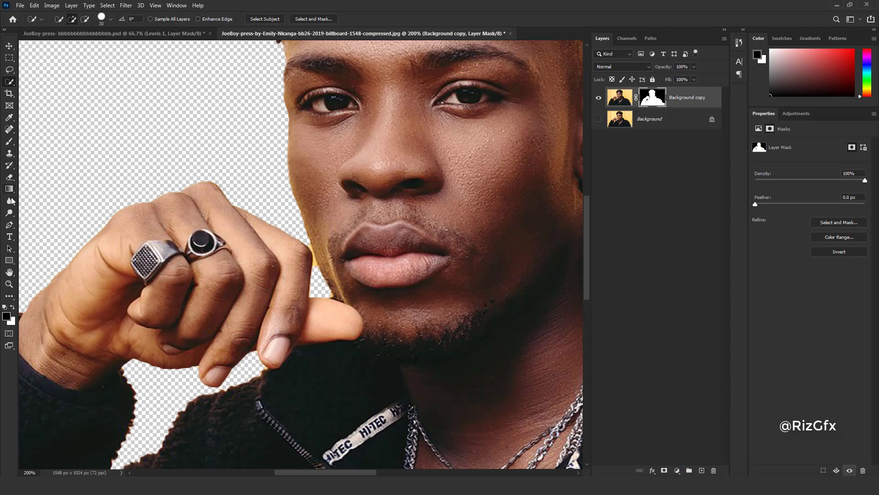
# Trace a Pen path around the yellow gap between the finger and chin.
pyautogui.click(9, 225)
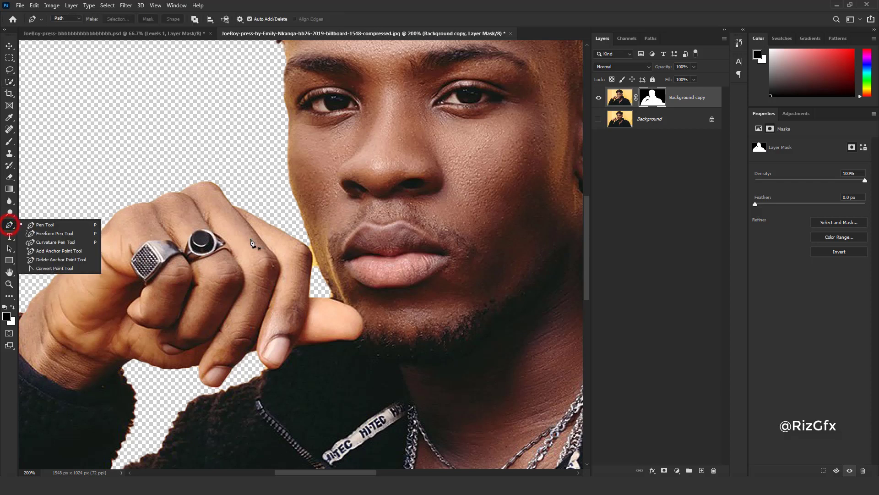
pyautogui.click(307, 248)
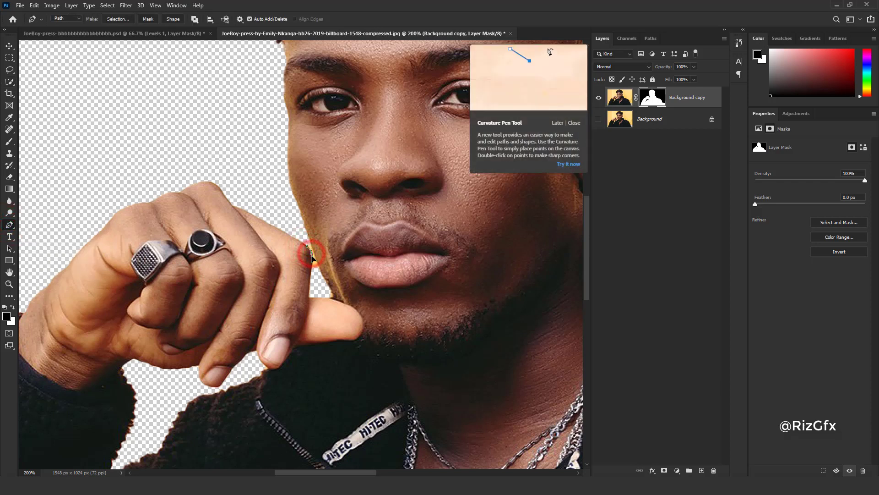
pyautogui.click(314, 272)
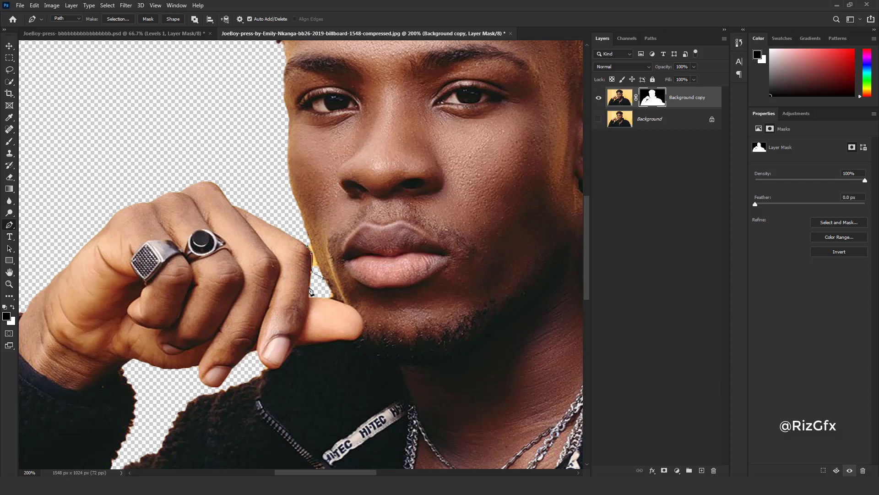
pyautogui.hotkey('ctrl', 'z')
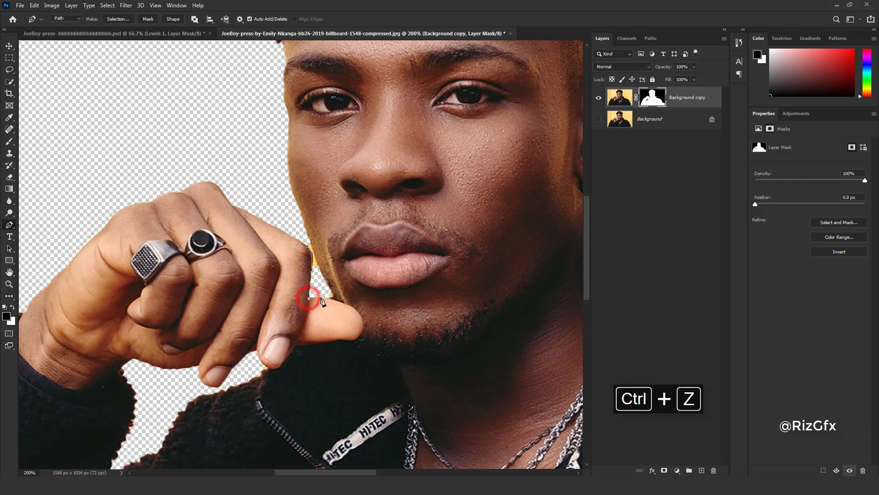
pyautogui.click(323, 299)
pyautogui.click(333, 295)
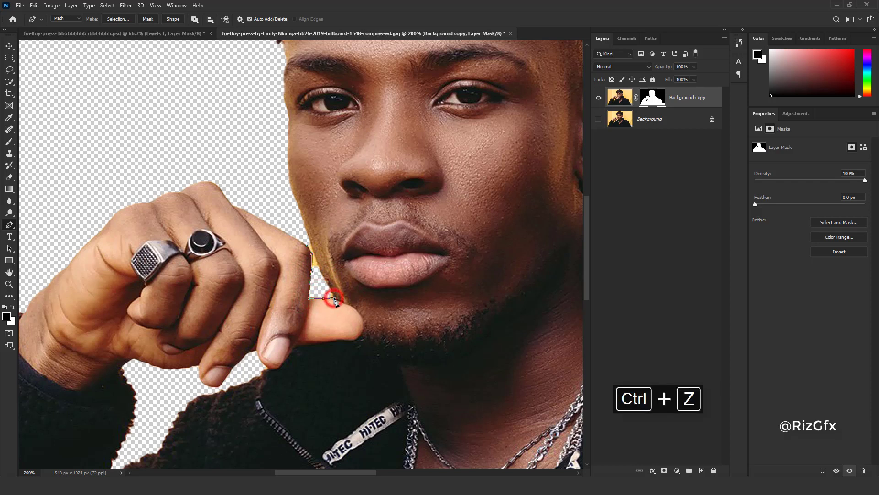
pyautogui.click(334, 295)
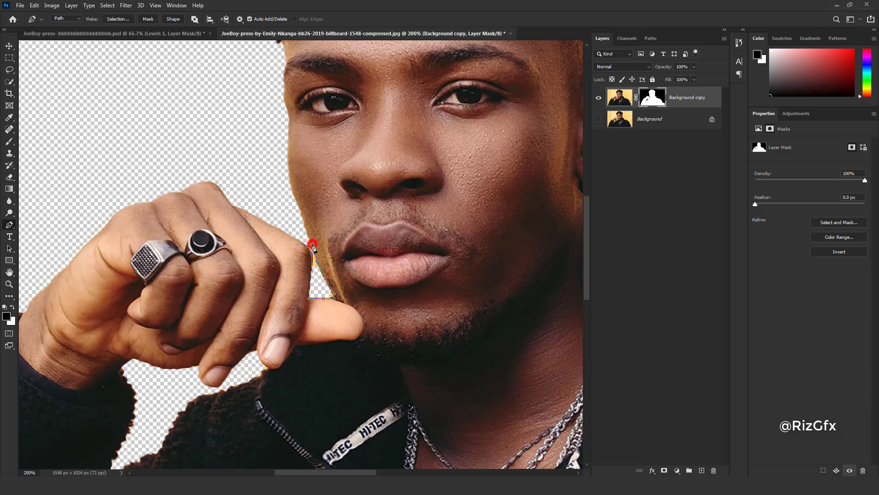
pyautogui.click(307, 233)
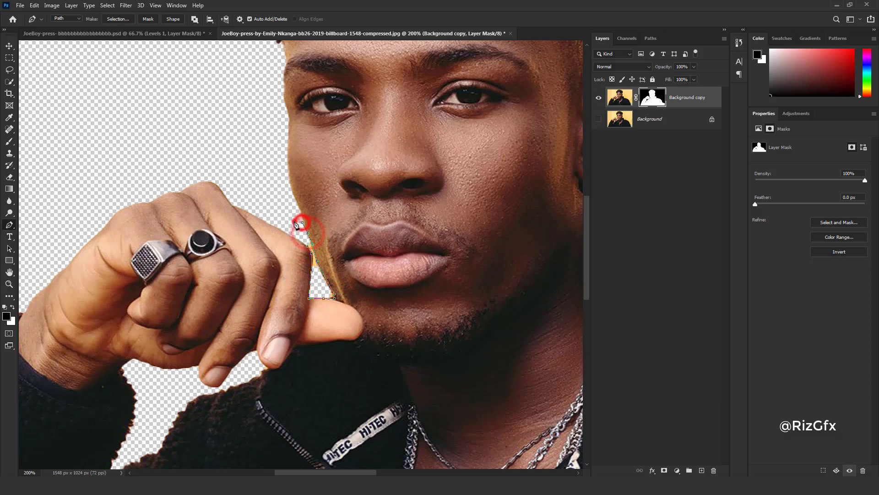
# Convert the finger–chin path into a selection with Make Selection.
pyautogui.rightClick(308, 240)
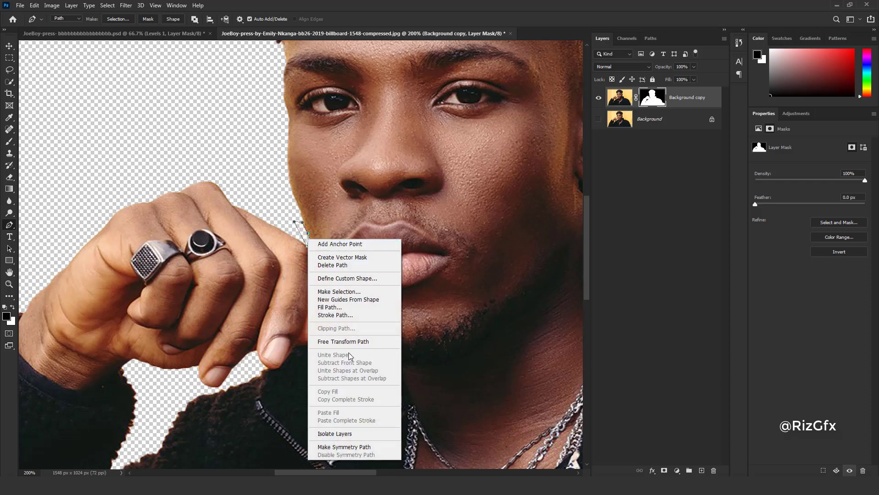
pyautogui.click(338, 292)
pyautogui.click(486, 130)
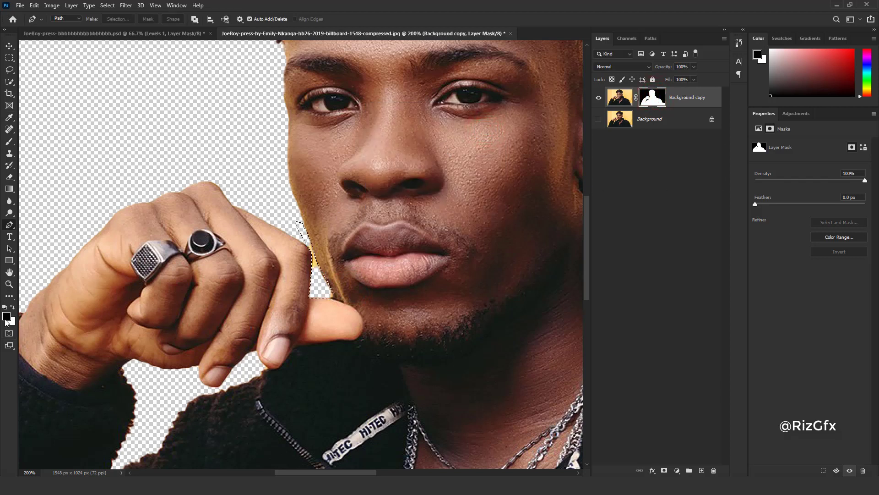
# Paint black over the gap on the mask with a 125 px brush, then deselect and zoom out.
pyautogui.click(10, 141)
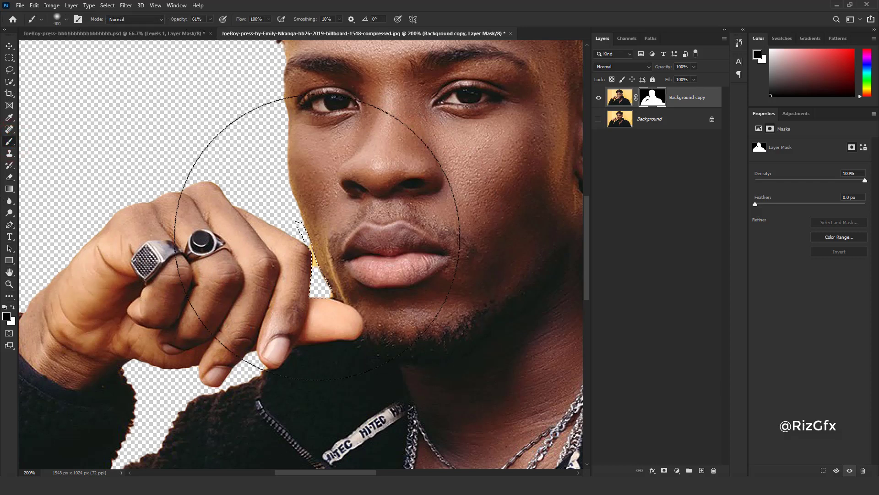
pyautogui.press('[')
pyautogui.press('[')
pyautogui.press('[')
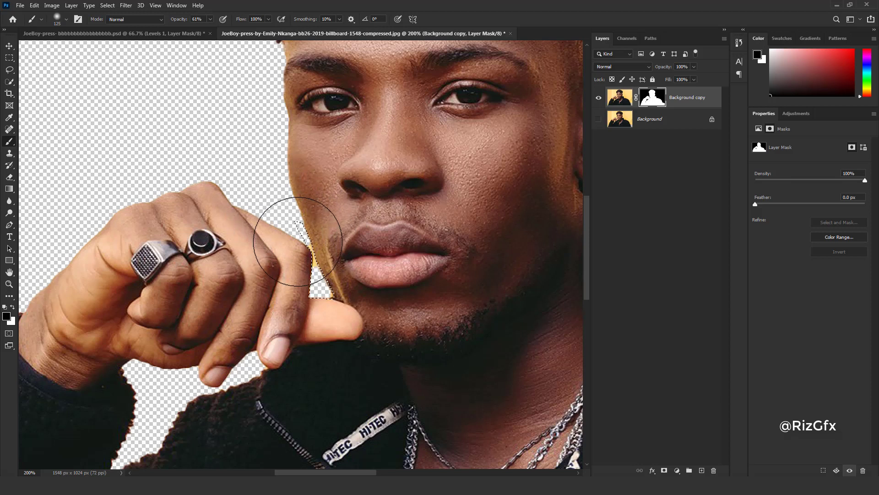
pyautogui.moveTo(298, 242); pyautogui.dragTo(300, 203)
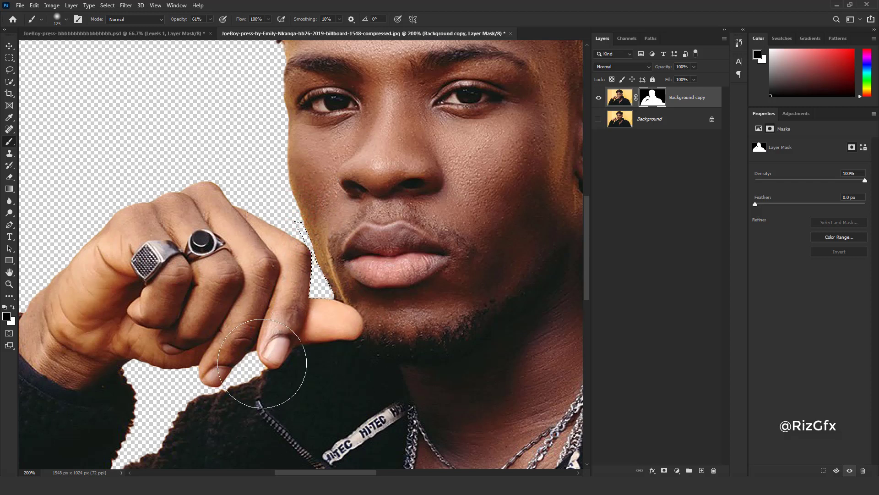
pyautogui.click(109, 6)
pyautogui.click(137, 26)
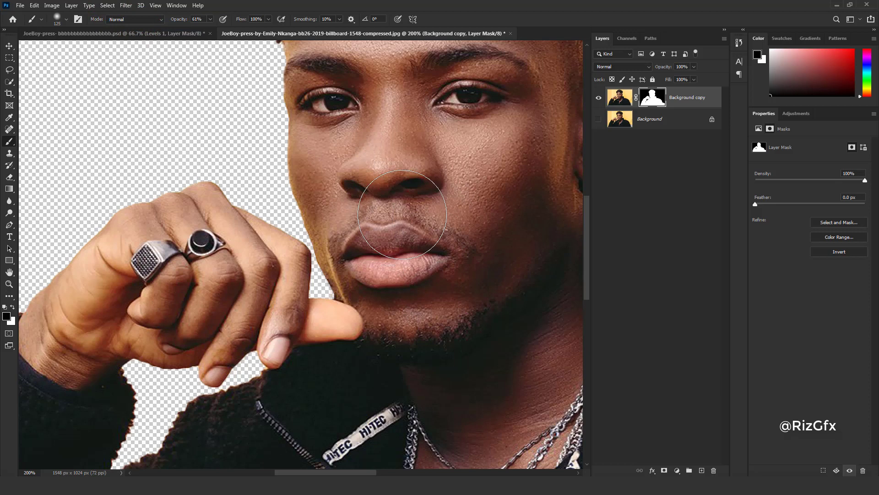
pyautogui.hotkey('ctrl', '-')
pyautogui.hotkey('ctrl', '-')
pyautogui.hotkey('ctrl', '-')
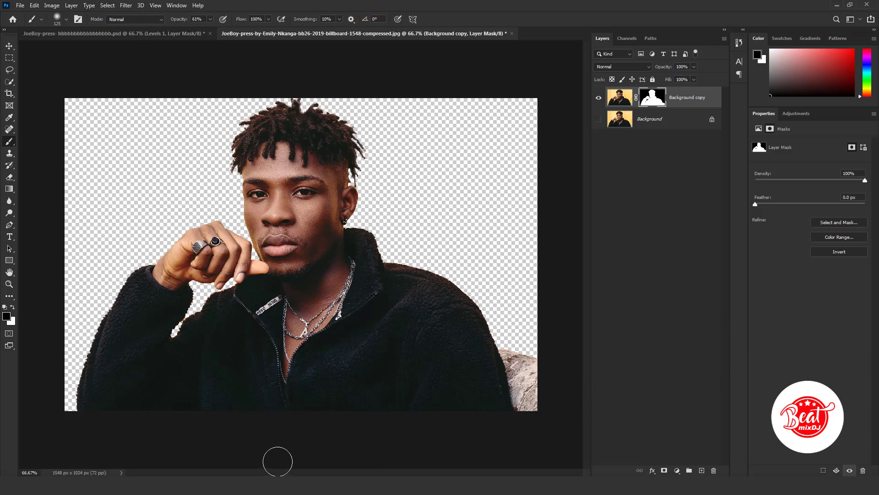
# Place the green bottles image to fill the canvas beneath the man, then select Background copy.
pyautogui.click(286, 449)
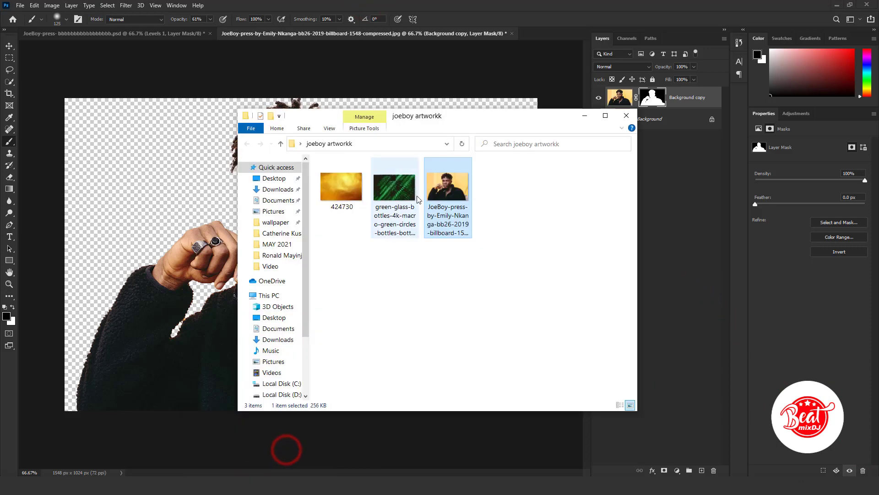
pyautogui.moveTo(403, 194); pyautogui.dragTo(201, 239)
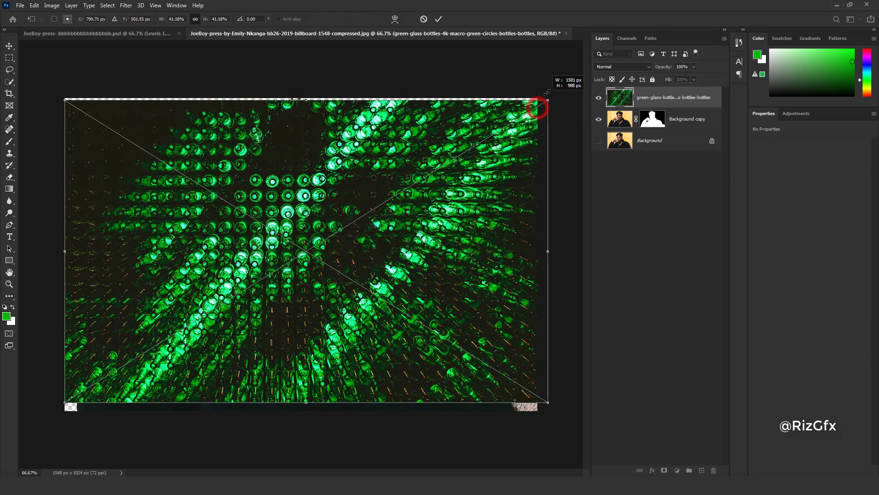
pyautogui.moveTo(538, 106); pyautogui.dragTo(559, 94)
pyautogui.moveTo(65, 403); pyautogui.dragTo(47, 414)
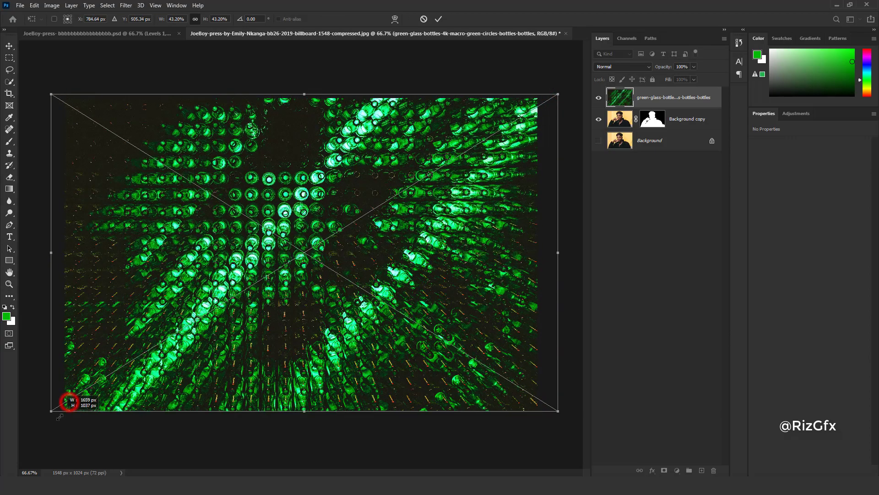
pyautogui.moveTo(168, 338); pyautogui.dragTo(171, 339)
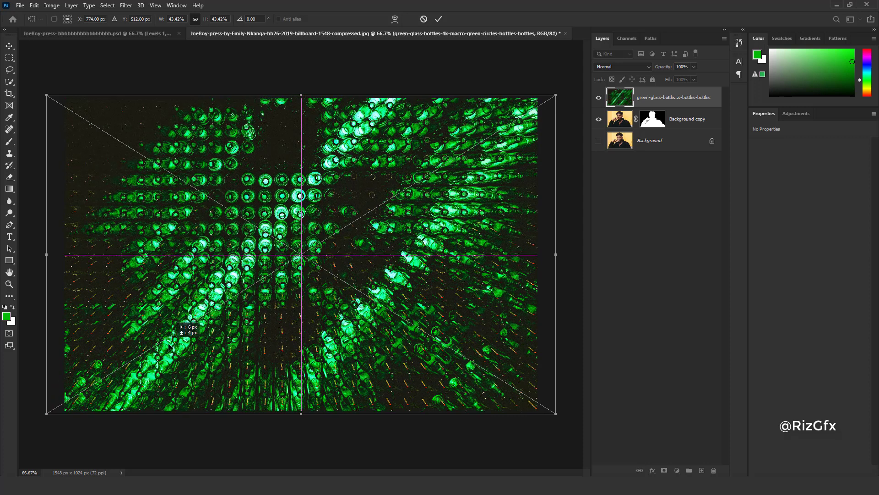
pyautogui.click(438, 20)
pyautogui.moveTo(673, 97); pyautogui.dragTo(674, 130)
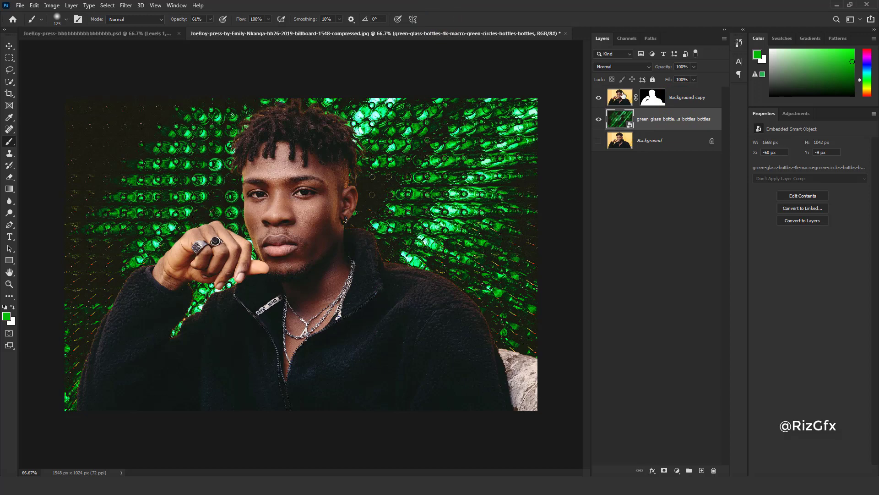
pyautogui.click(626, 101)
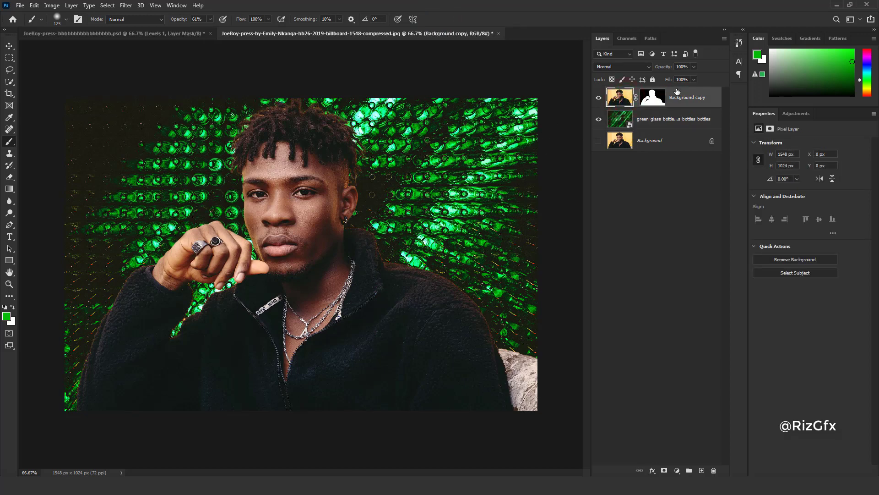
# Add a Levels layer clipped to the person, with input levels 11, 0.94 and 217.
pyautogui.click(678, 469)
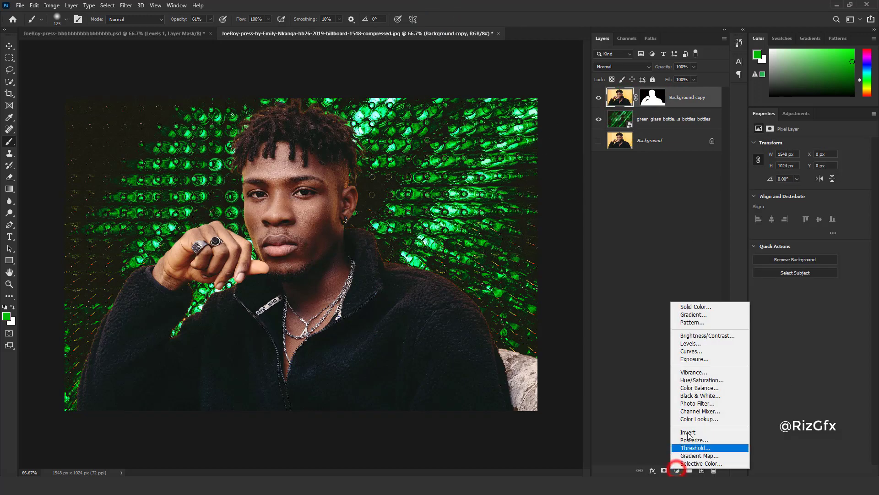
pyautogui.click(703, 346)
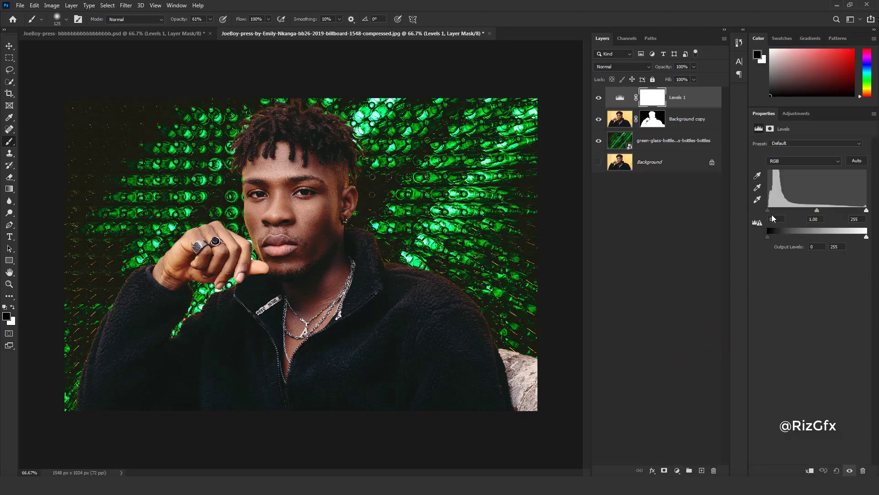
pyautogui.moveTo(770, 210); pyautogui.dragTo(749, 230)
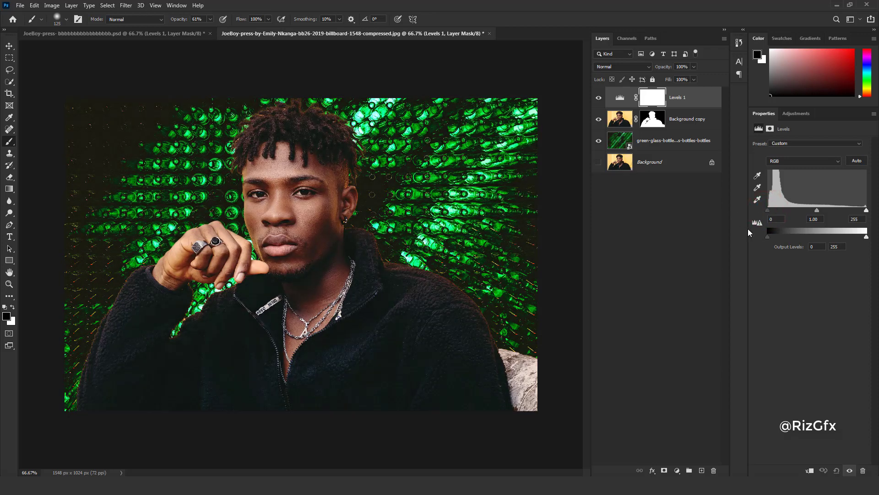
pyautogui.click(809, 471)
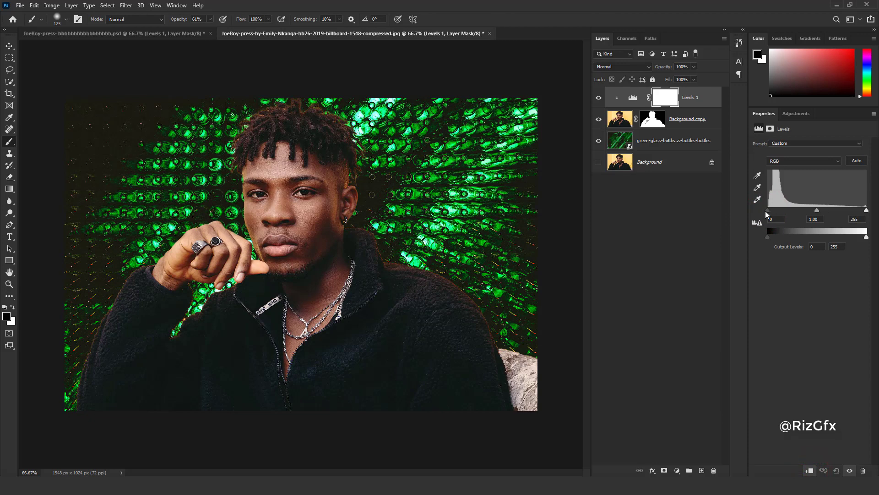
pyautogui.moveTo(772, 211); pyautogui.dragTo(769, 213)
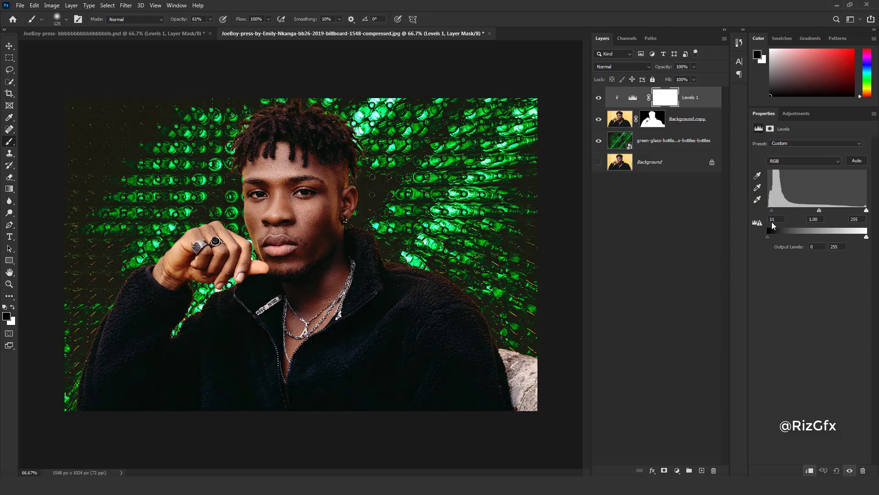
pyautogui.click(819, 212)
pyautogui.moveTo(866, 211); pyautogui.dragTo(859, 221)
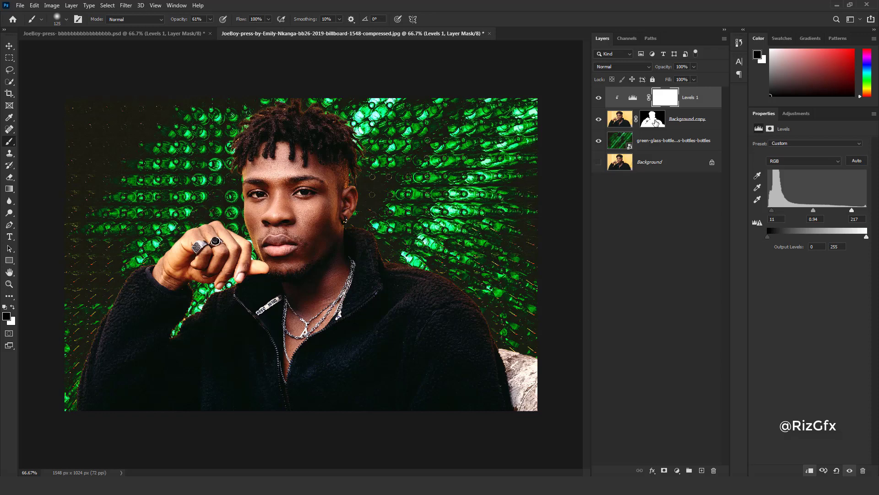
# Load the person's outline as a selection, add an empty layer, and reset colours to black.
pyautogui.keyDown('ctrl'); pyautogui.click(655, 122); pyautogui.keyUp('ctrl')
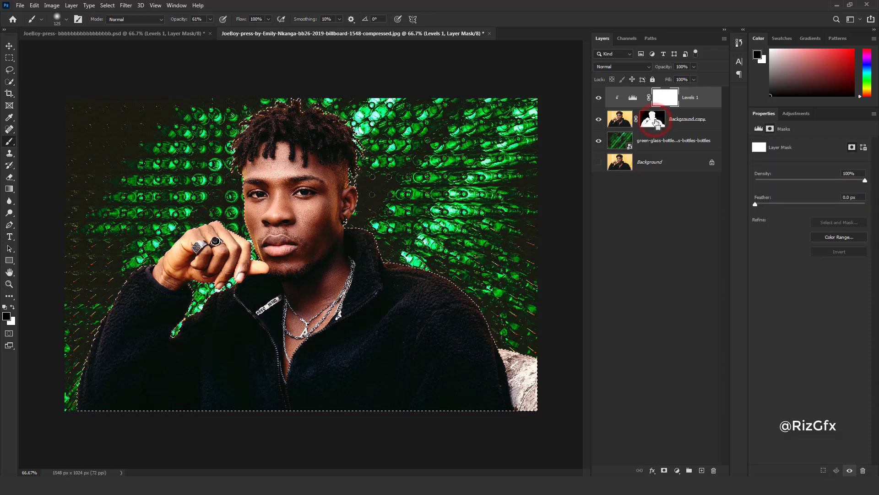
pyautogui.click(701, 470)
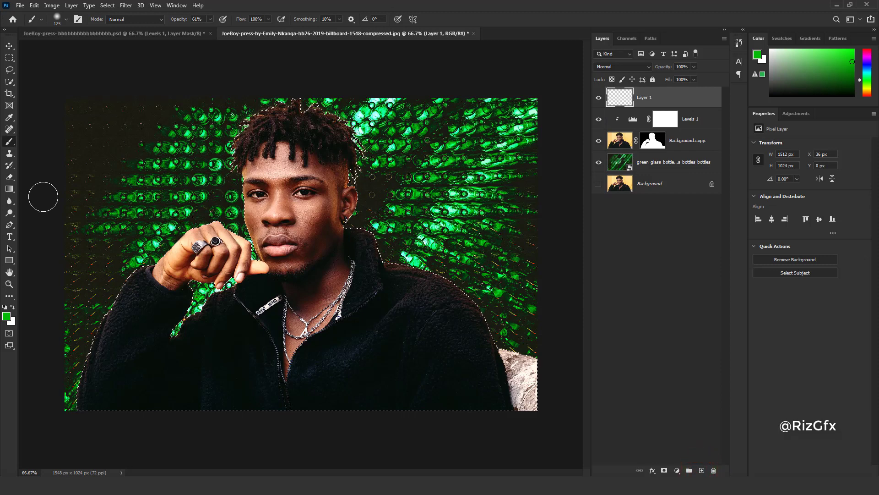
pyautogui.click(6, 316)
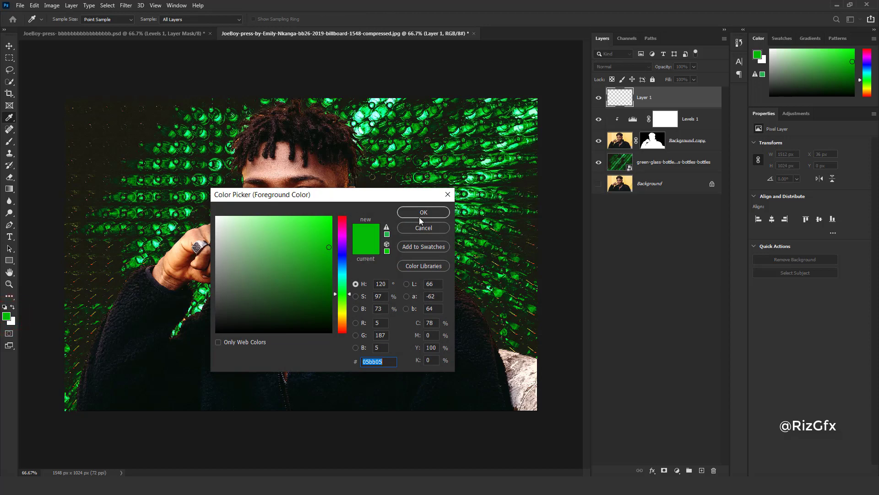
pyautogui.click(448, 196)
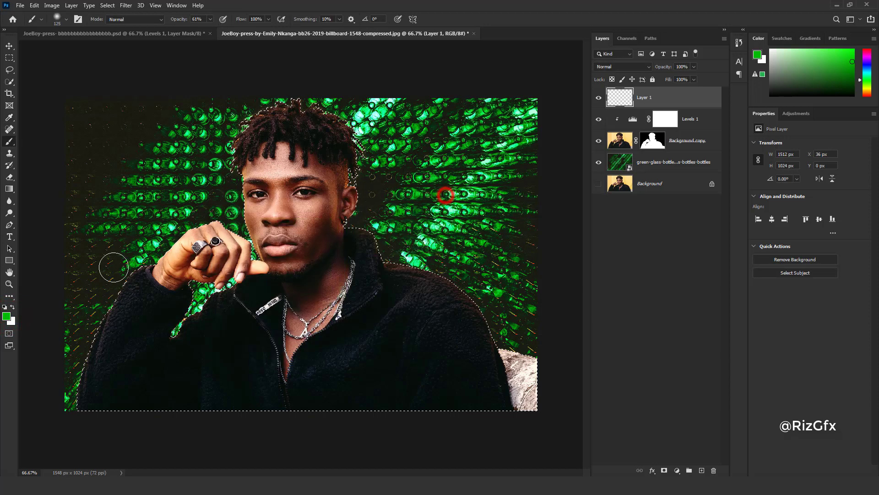
pyautogui.click(6, 316)
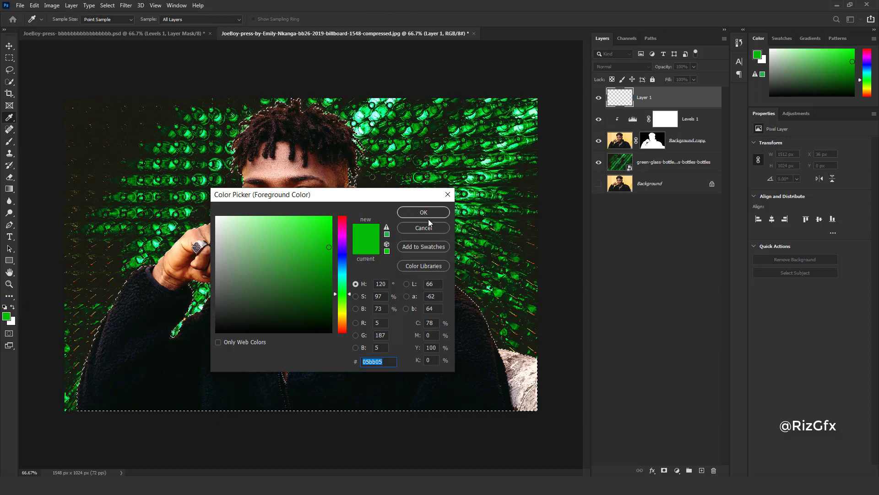
pyautogui.click(448, 195)
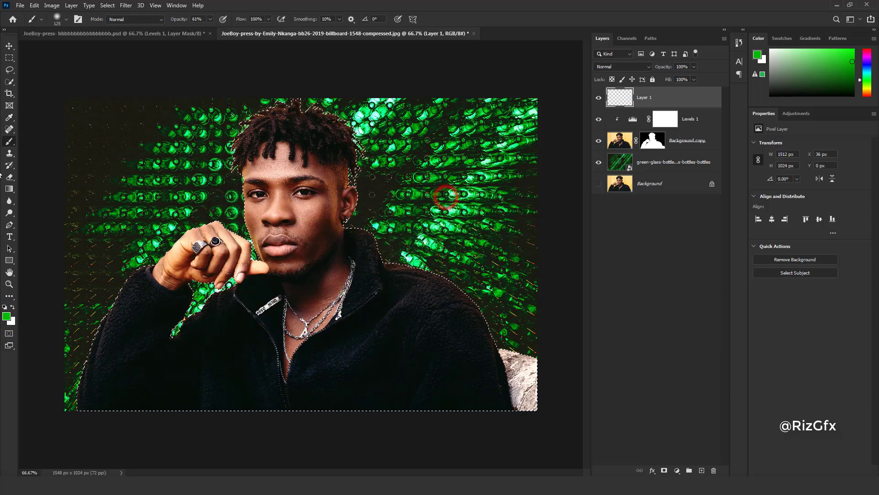
pyautogui.click(4, 307)
pyautogui.click(7, 316)
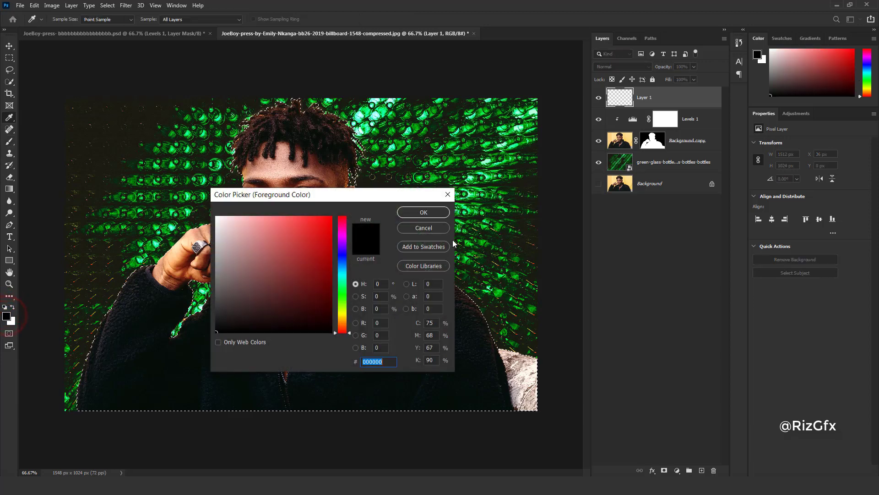
pyautogui.click(421, 211)
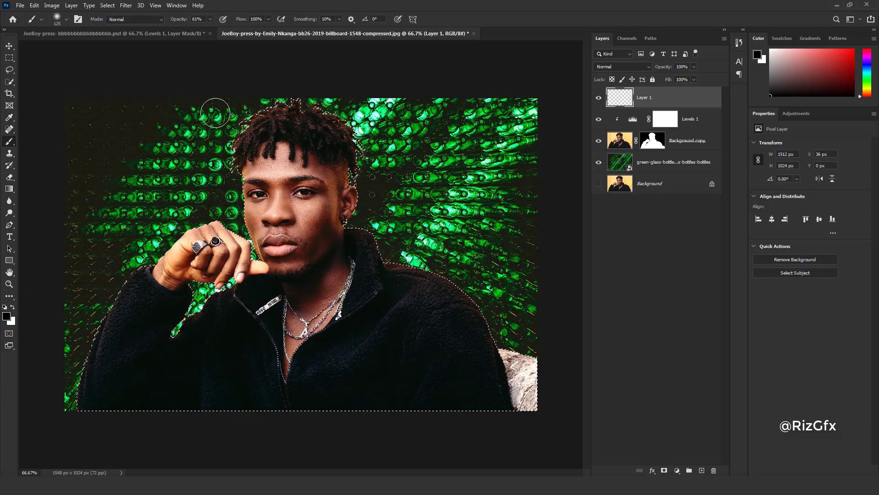
# With a 200 px lower-opacity brush, paint black shading along the hair's top and edges, then deselect.
pyautogui.press(']')
pyautogui.press(']')
pyautogui.press(']')
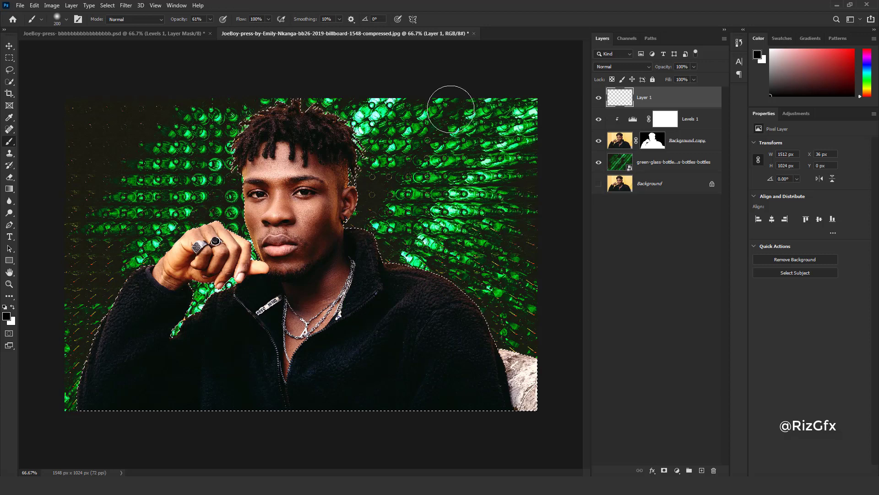
pyautogui.moveTo(185, 23); pyautogui.dragTo(178, 24)
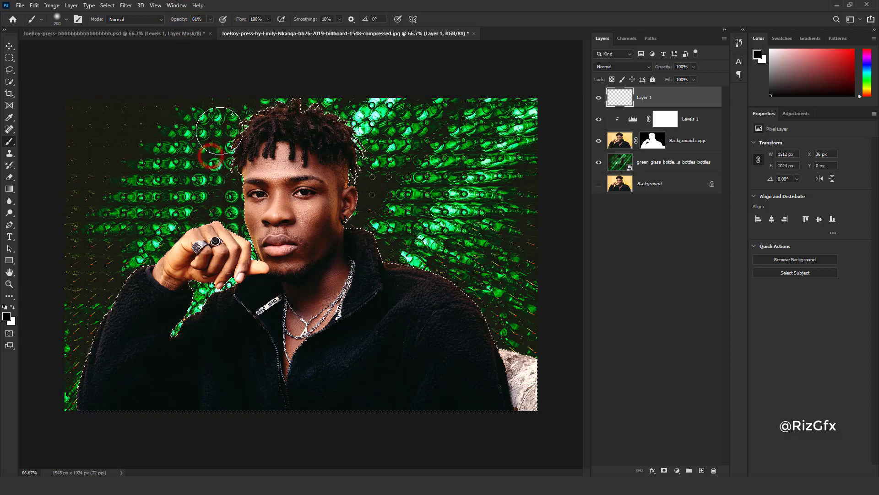
pyautogui.moveTo(245, 95); pyautogui.dragTo(232, 102)
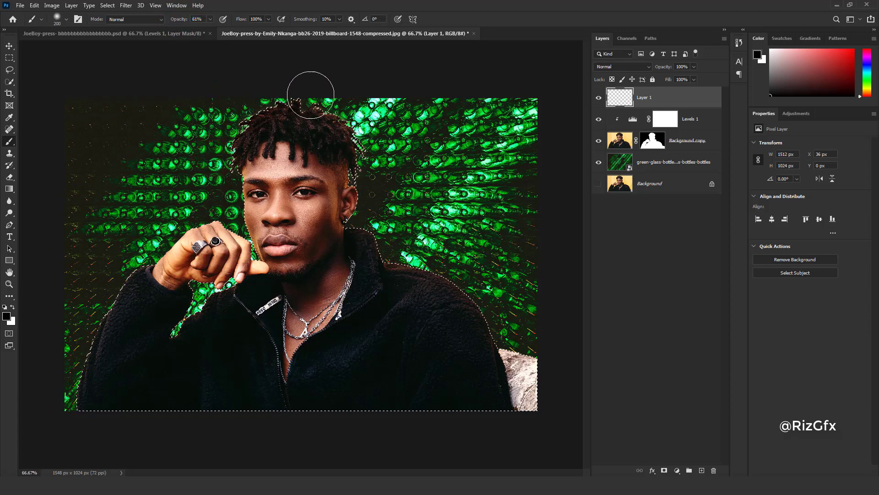
pyautogui.moveTo(318, 100)
pyautogui.mouseDown()
pyautogui.moveTo(251, 124)
pyautogui.moveTo(306, 96)
pyautogui.moveTo(334, 114)
pyautogui.moveTo(337, 133)
pyautogui.moveTo(313, 113)
pyautogui.moveTo(298, 117)
pyautogui.mouseUp()
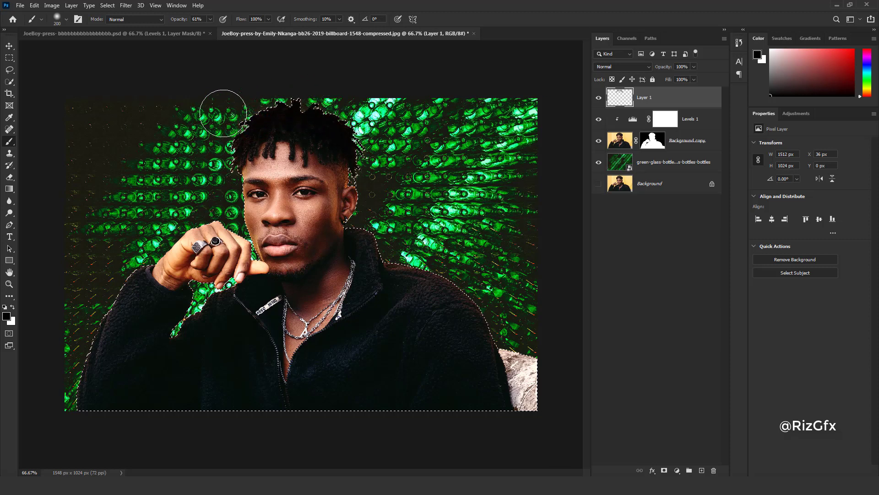
pyautogui.moveTo(232, 151)
pyautogui.mouseDown()
pyautogui.moveTo(248, 124)
pyautogui.moveTo(304, 98)
pyautogui.moveTo(337, 118)
pyautogui.mouseUp()
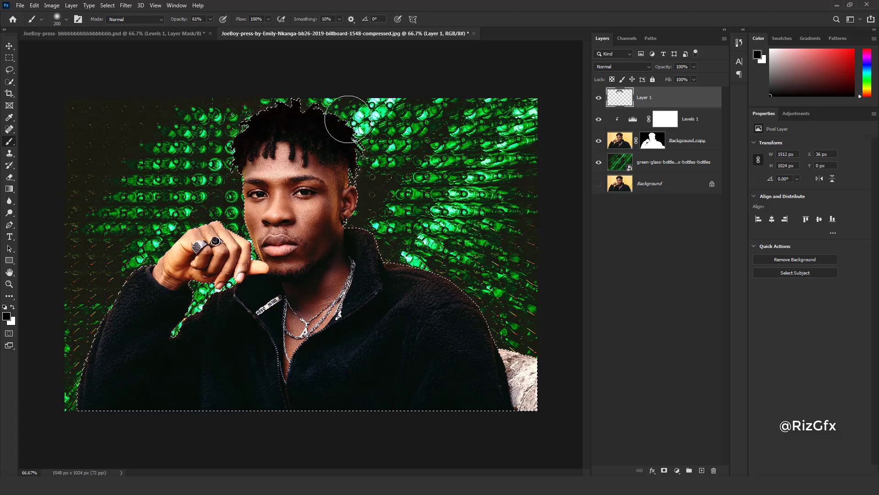
pyautogui.hotkey('ctrl', 'd')
# Set Layer 1 to Darken blend mode, clear the selection, and return to Levels 1.
pyautogui.click(605, 67)
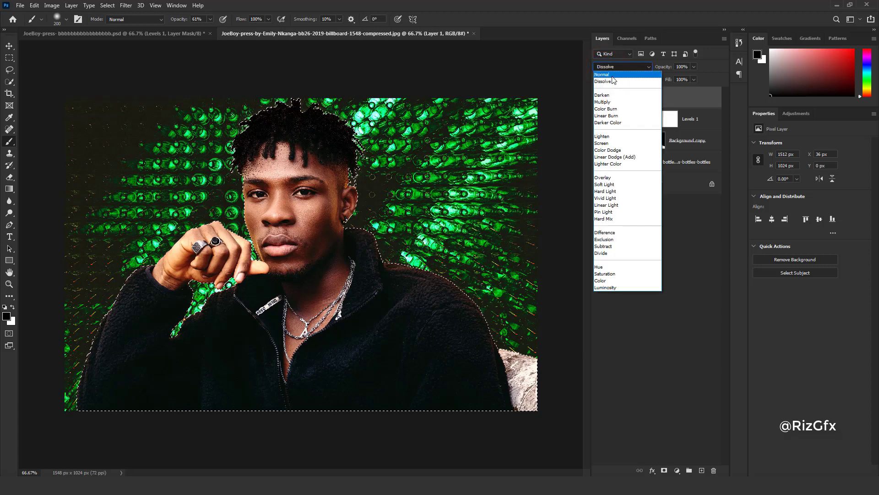
pyautogui.click(618, 95)
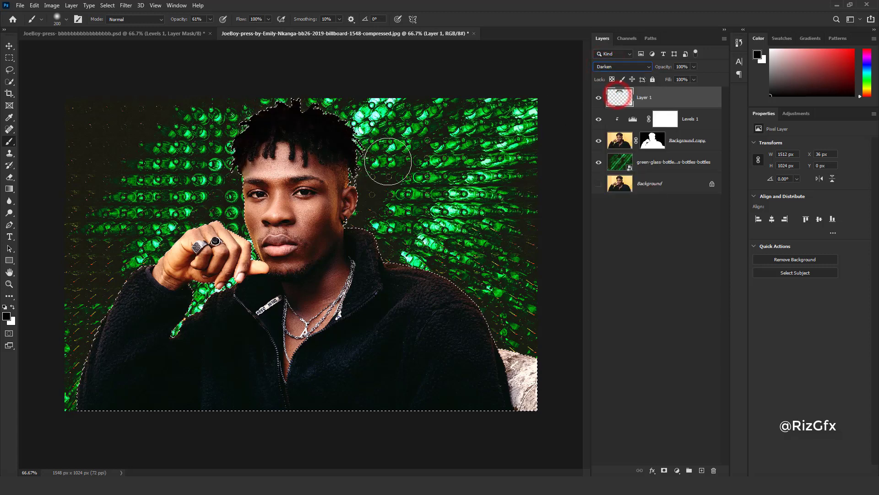
pyautogui.moveTo(377, 159); pyautogui.dragTo(374, 158)
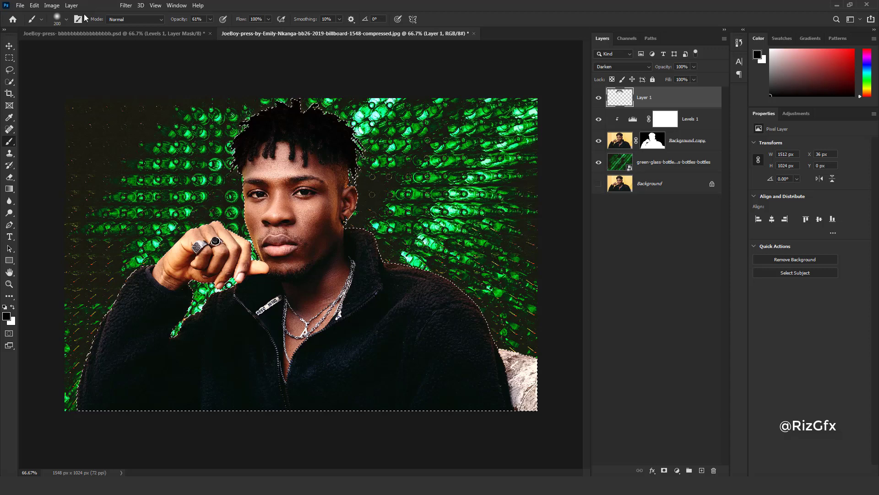
pyautogui.click(107, 6)
pyautogui.click(120, 26)
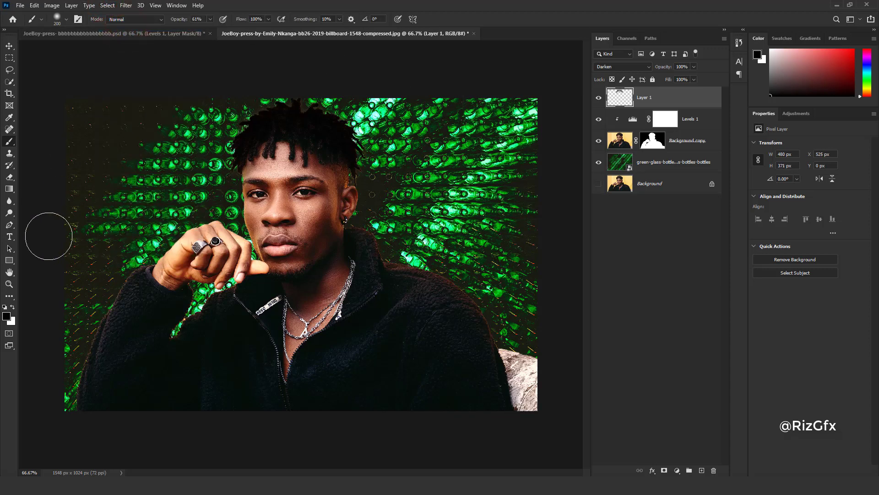
pyautogui.click(632, 119)
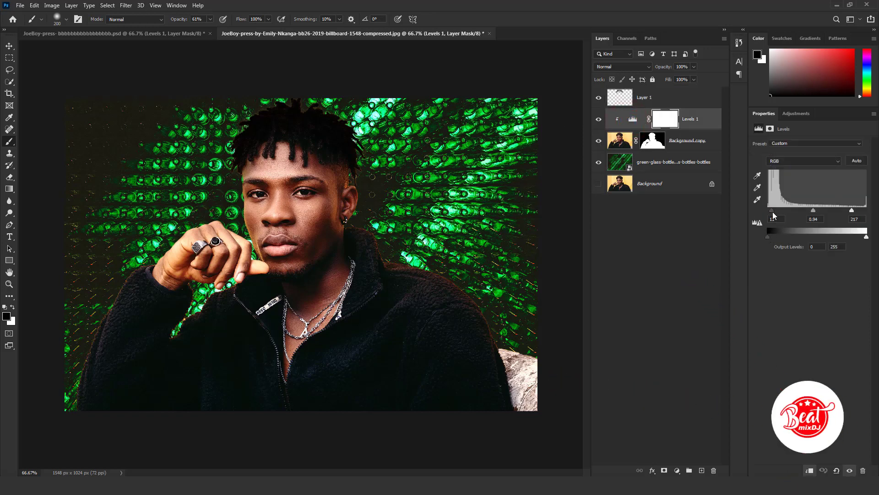
# Raise the Levels 1 black input to 21 (21, 0.94, 217) and select the green bottles layer.
pyautogui.moveTo(773, 212); pyautogui.dragTo(775, 216)
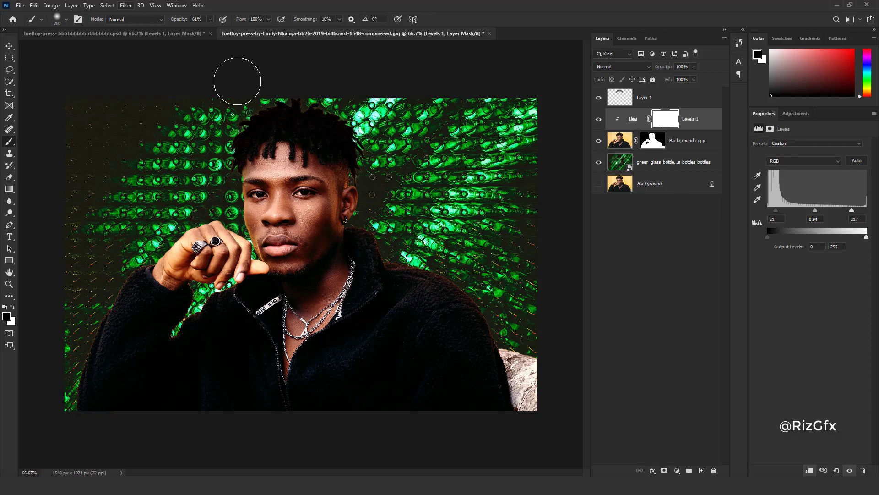
pyautogui.click(633, 162)
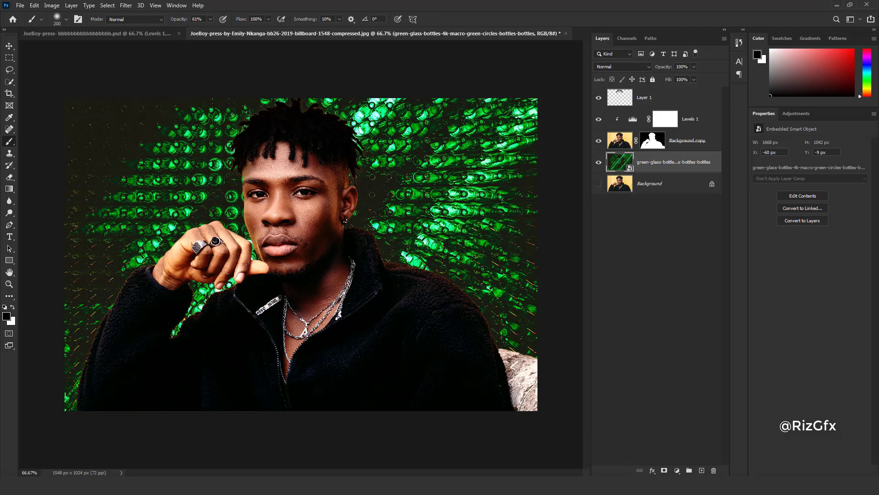
# Add a Levels 2 layer above the green bottles with the white input level at 143.
pyautogui.click(677, 470)
pyautogui.click(705, 343)
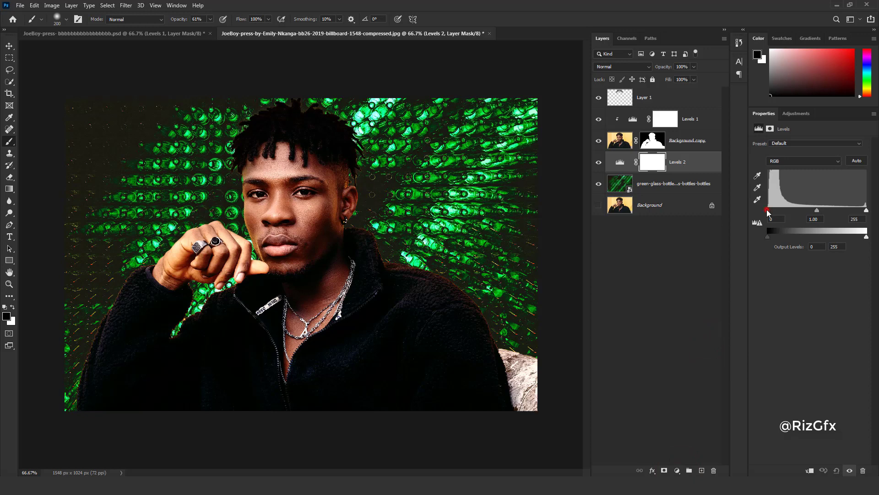
pyautogui.moveTo(768, 209)
pyautogui.mouseDown()
pyautogui.moveTo(777, 209)
pyautogui.moveTo(767, 210)
pyautogui.mouseUp()
pyautogui.moveTo(865, 211); pyautogui.dragTo(844, 210)
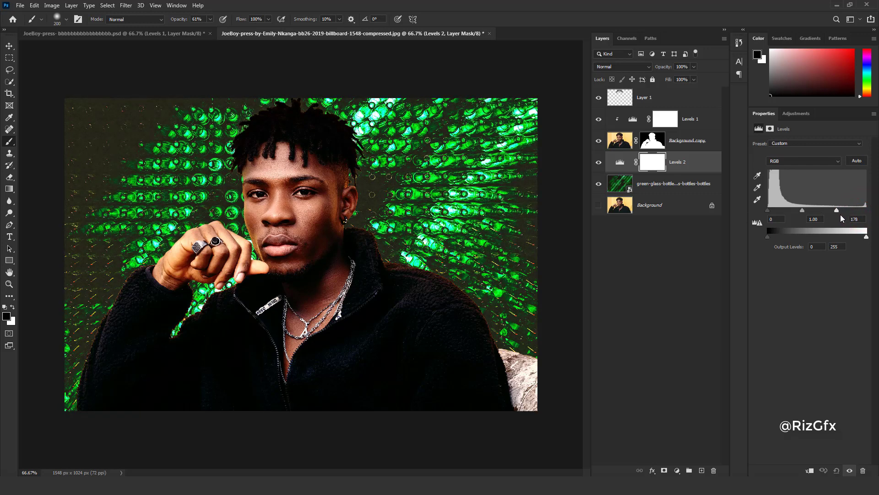
pyautogui.moveTo(843, 213); pyautogui.dragTo(860, 217)
pyautogui.write('255')
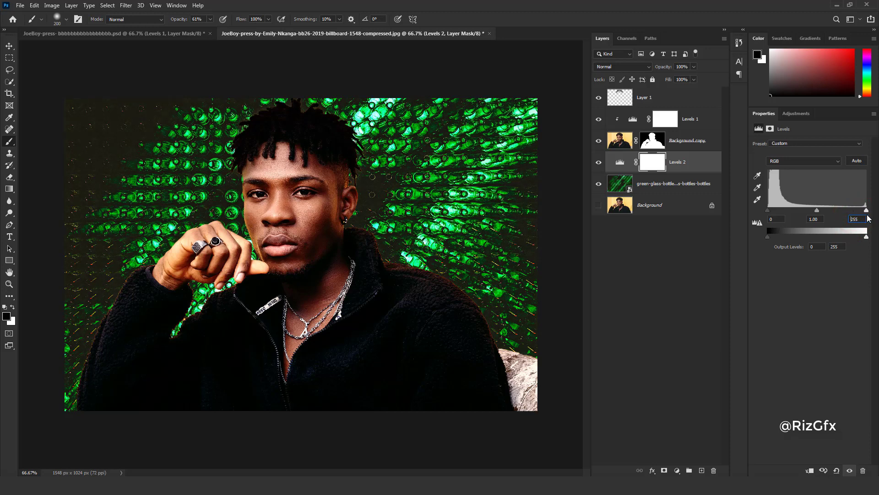
pyautogui.moveTo(865, 215); pyautogui.dragTo(856, 224)
pyautogui.write('185')
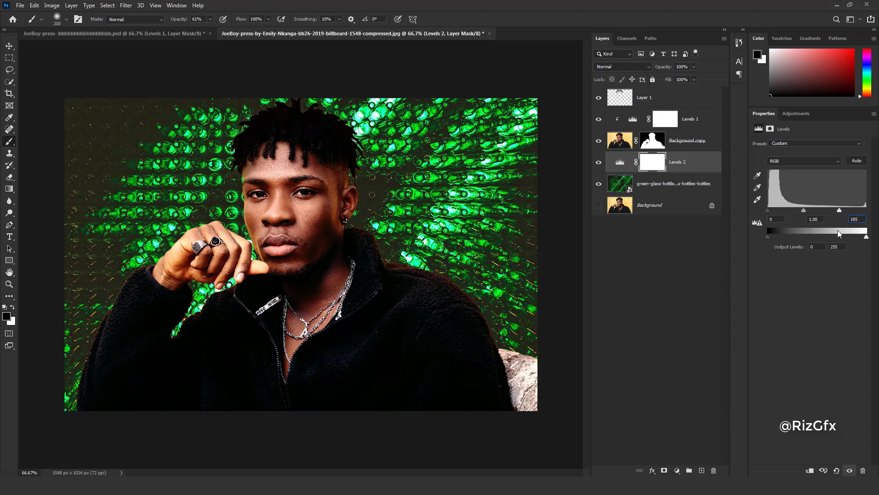
pyautogui.moveTo(838, 230); pyautogui.dragTo(835, 228)
pyautogui.moveTo(838, 210); pyautogui.dragTo(821, 220)
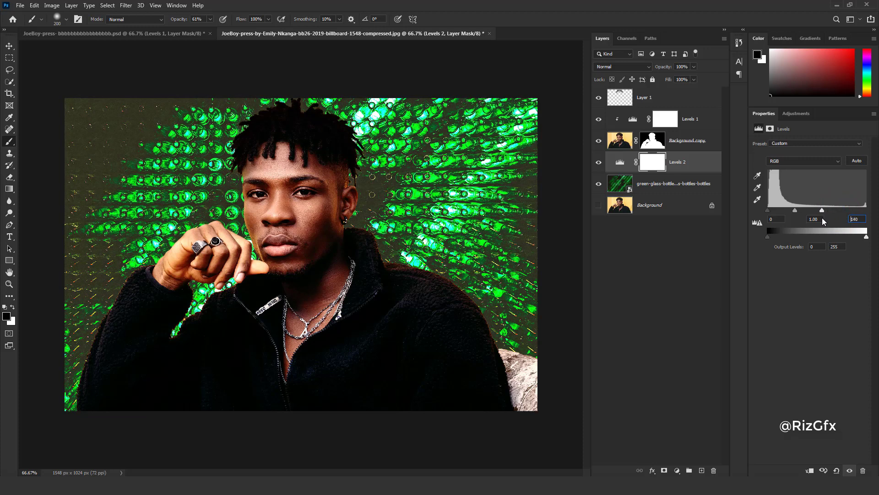
pyautogui.write('143')
pyautogui.click(672, 175)
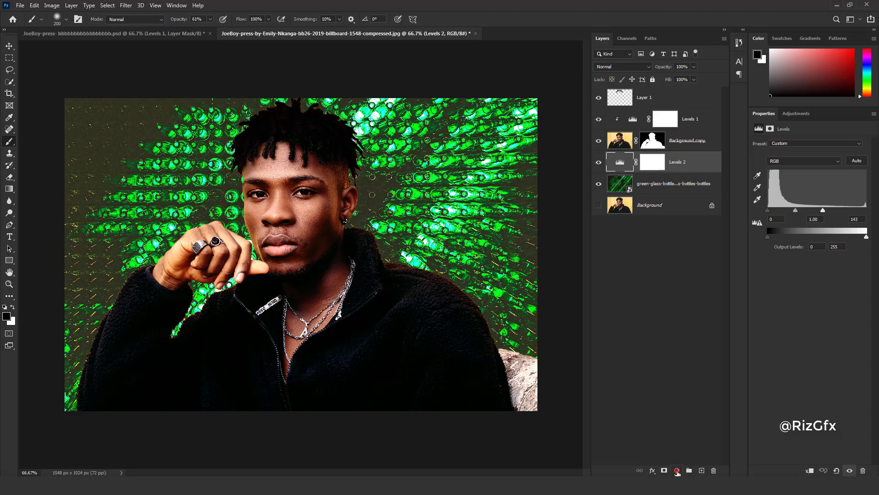
# Add a #0ba507 Solid Color fill layer over the bottles, blended in Linear Light.
pyautogui.click(677, 471)
pyautogui.click(697, 307)
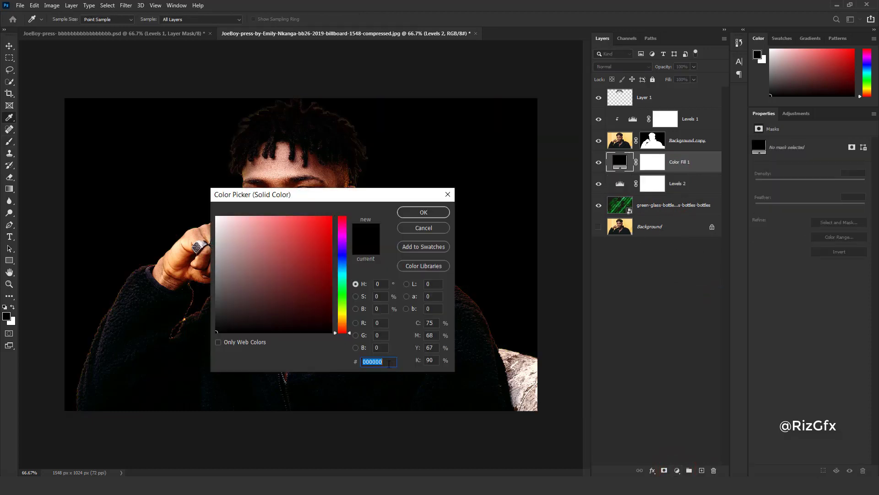
pyautogui.write('0')
pyautogui.write('ba')
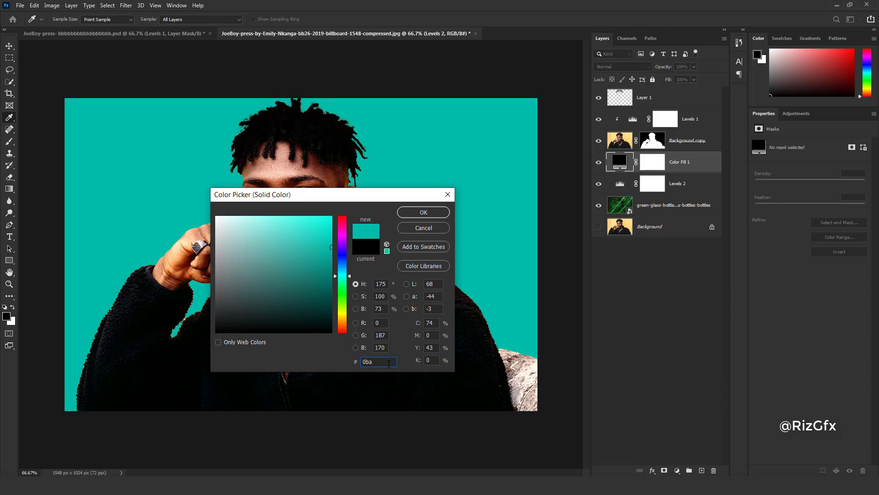
pyautogui.write('507')
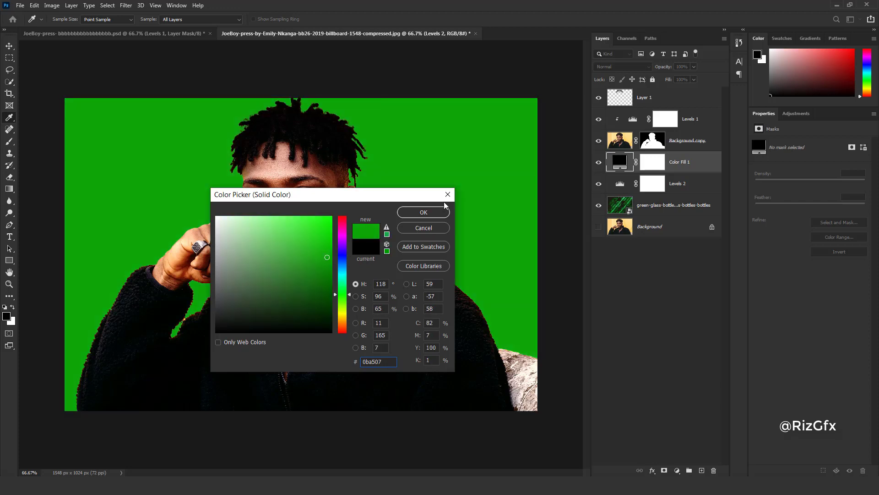
pyautogui.click(427, 211)
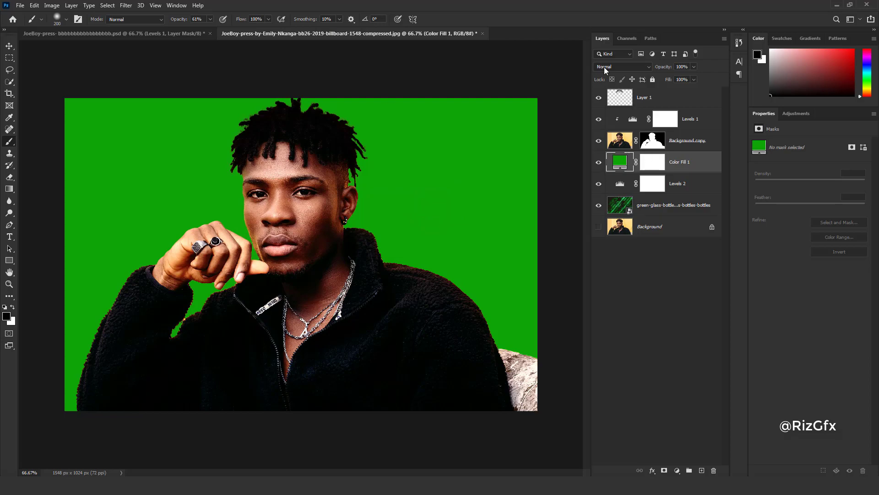
pyautogui.click(604, 68)
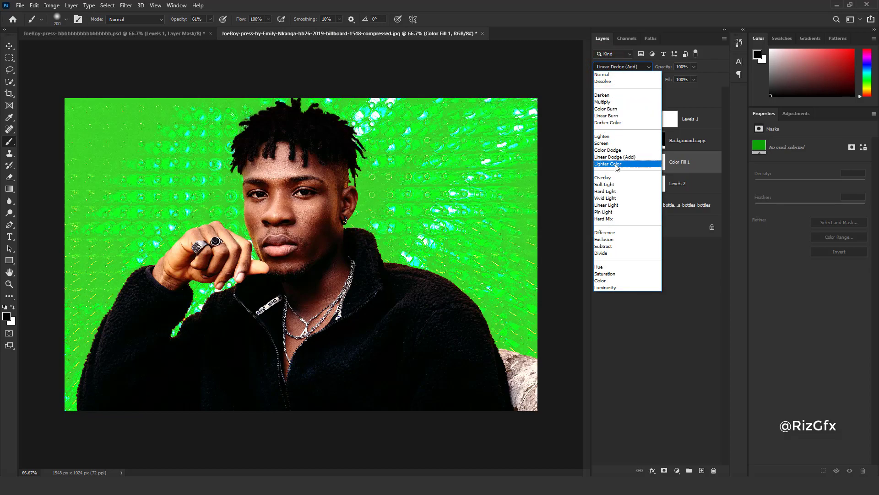
pyautogui.click(609, 206)
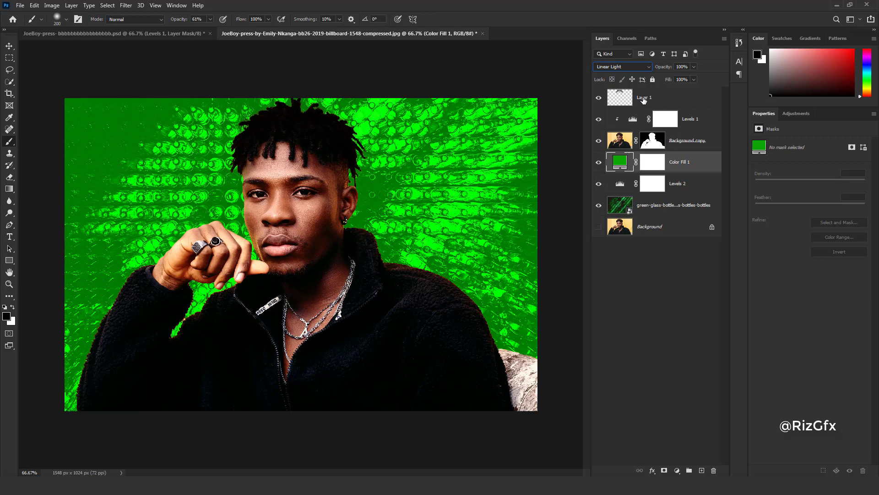
# Add Layer 2 above Layer 1, load the man's mask as a selection, and pick 00ff00 green.
pyautogui.click(643, 99)
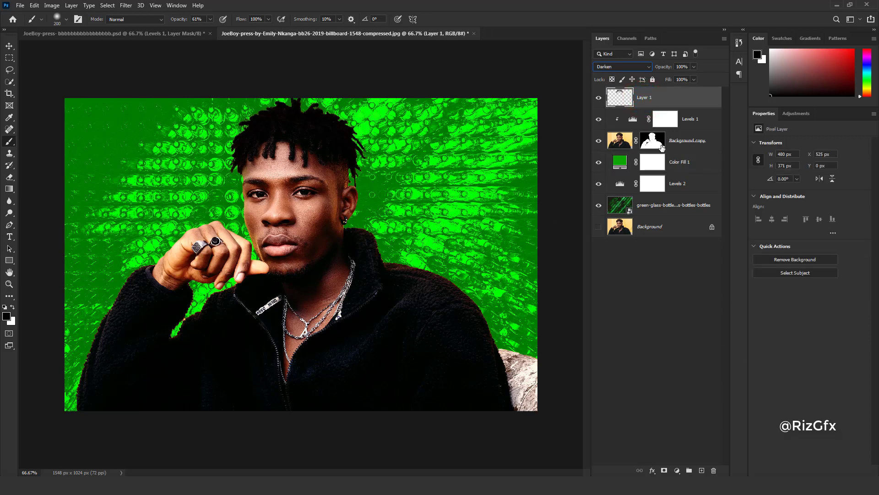
pyautogui.click(701, 470)
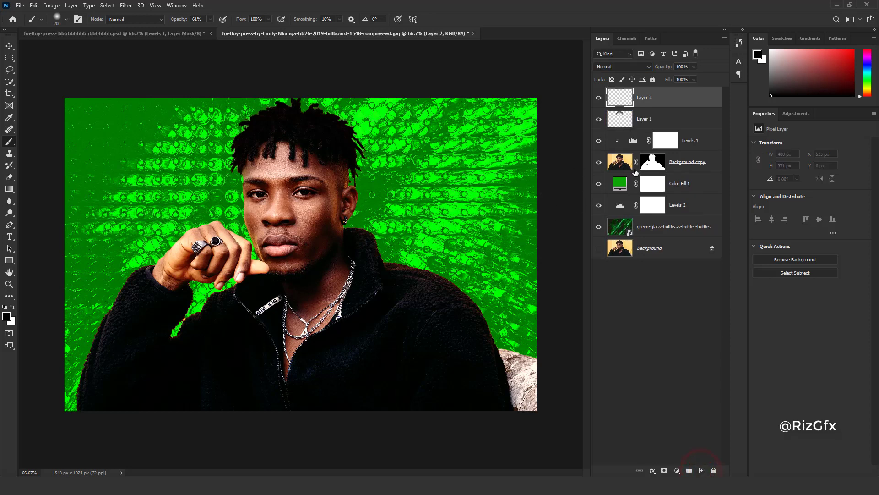
pyautogui.keyDown('ctrl'); pyautogui.click(650, 164); pyautogui.keyUp('ctrl')
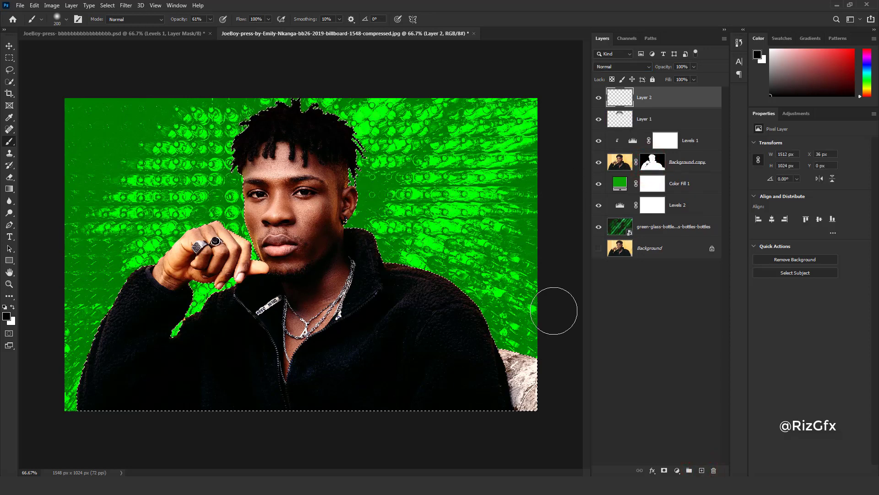
pyautogui.hotkey('ctrl', '=')
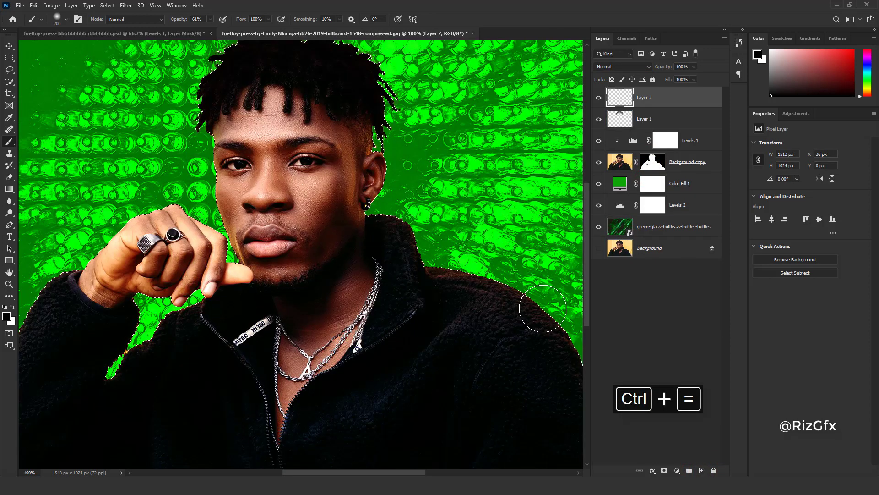
pyautogui.moveTo(503, 235)
pyautogui.mouseDown()
pyautogui.moveTo(358, 195)
pyautogui.moveTo(385, 208)
pyautogui.mouseUp()
pyautogui.click(7, 316)
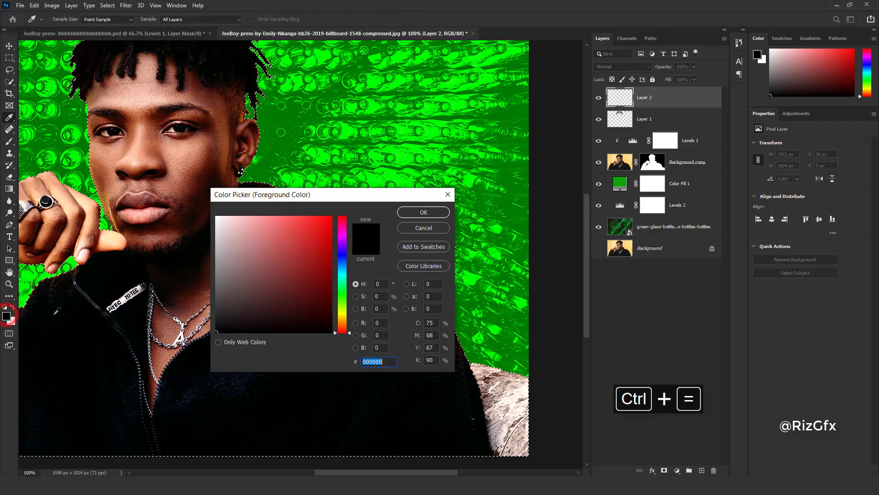
pyautogui.click(398, 171)
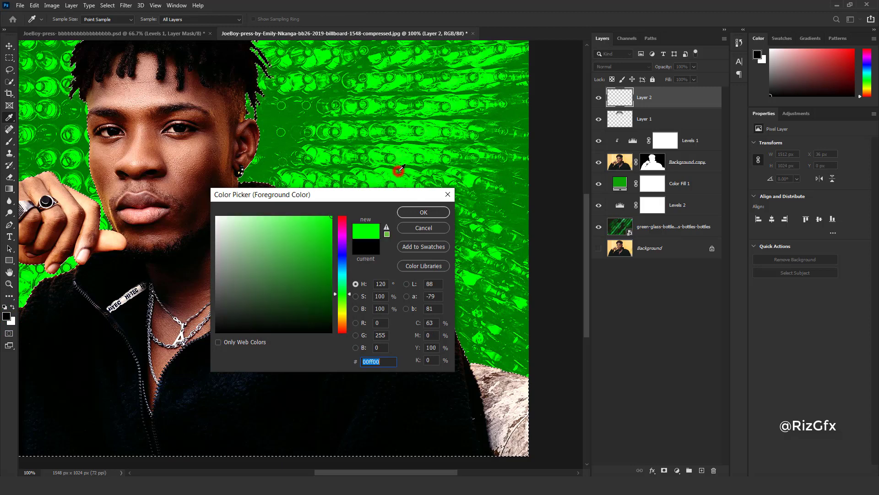
pyautogui.click(423, 211)
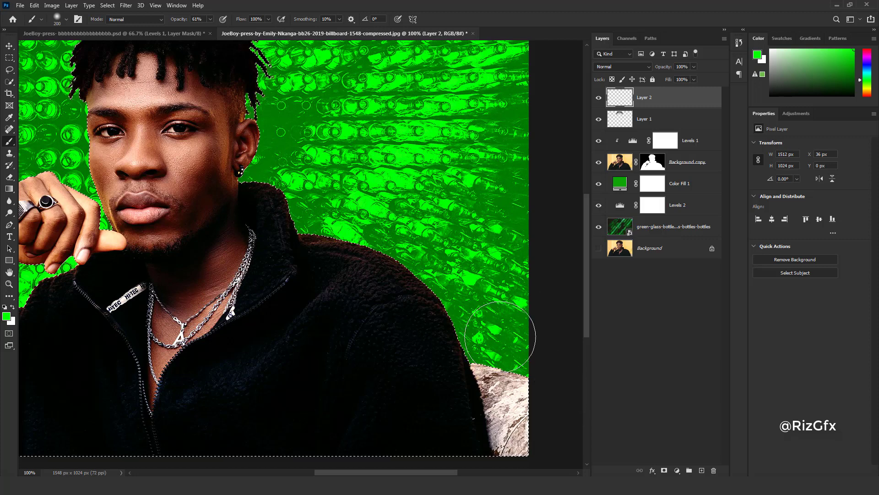
# With a 448 px brush, paint green glow along the shoulder and the jacket's upper edge.
pyautogui.moveTo(526, 358); pyautogui.dragTo(534, 353)
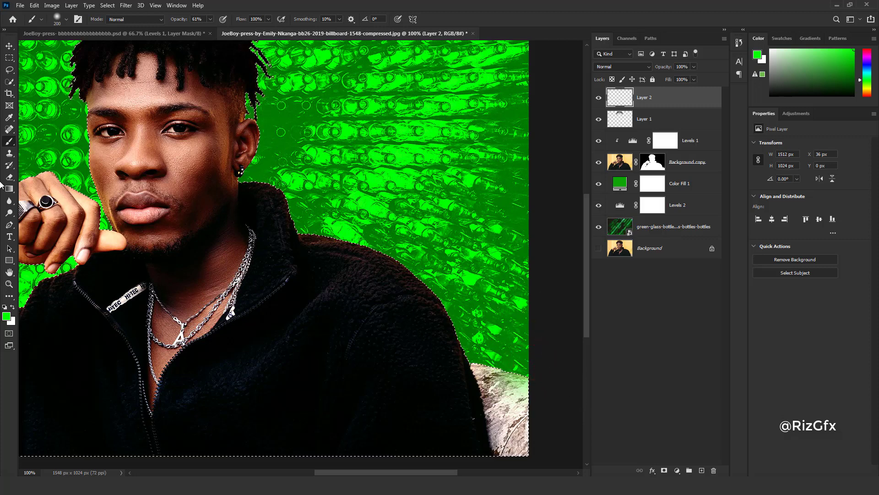
pyautogui.click(66, 19)
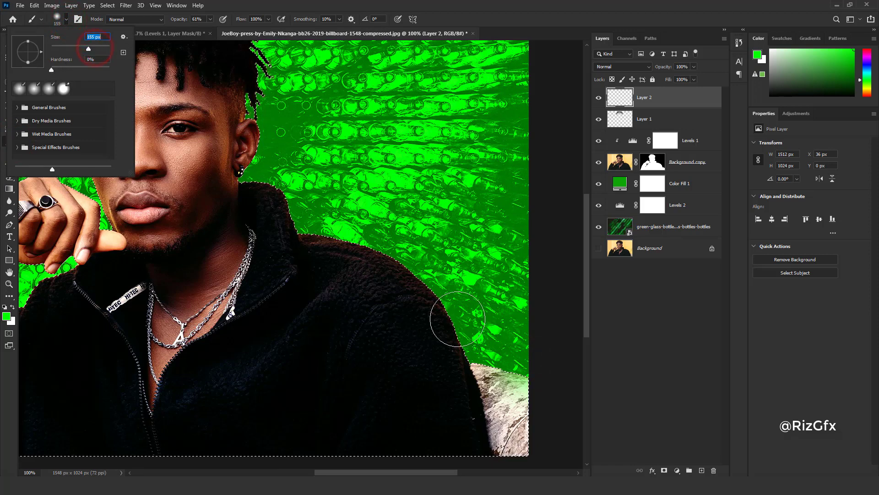
pyautogui.moveTo(91, 48); pyautogui.dragTo(104, 49)
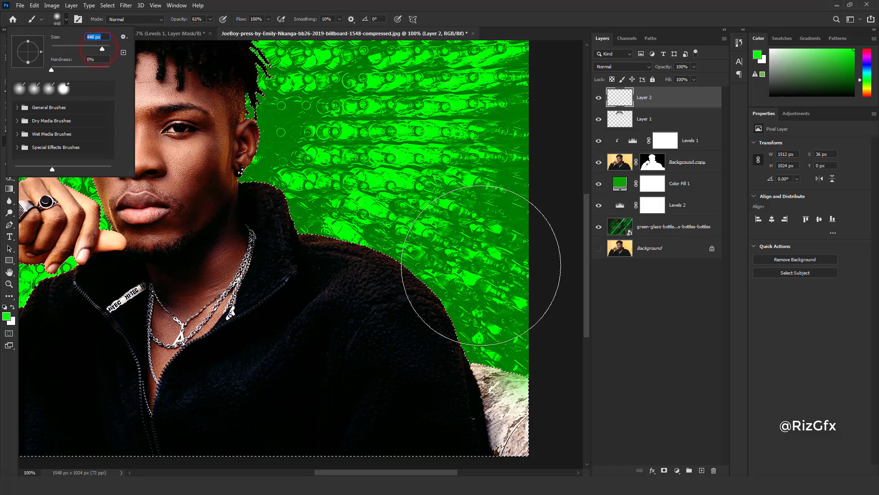
pyautogui.click(481, 264)
pyautogui.click(539, 326)
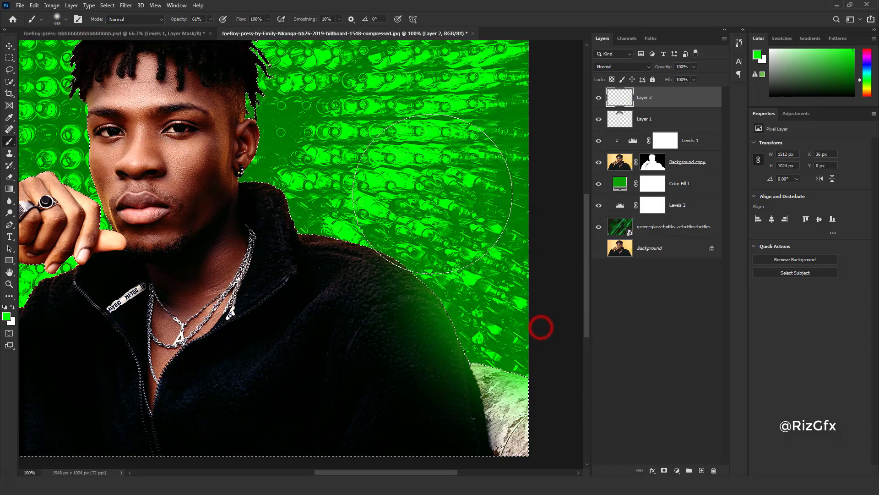
pyautogui.click(411, 193)
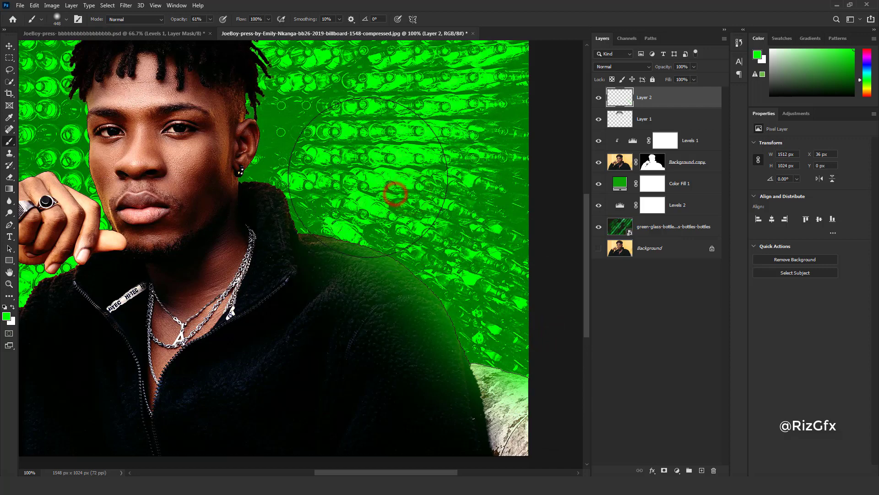
pyautogui.moveTo(410, 192); pyautogui.dragTo(366, 178)
pyautogui.click(353, 167)
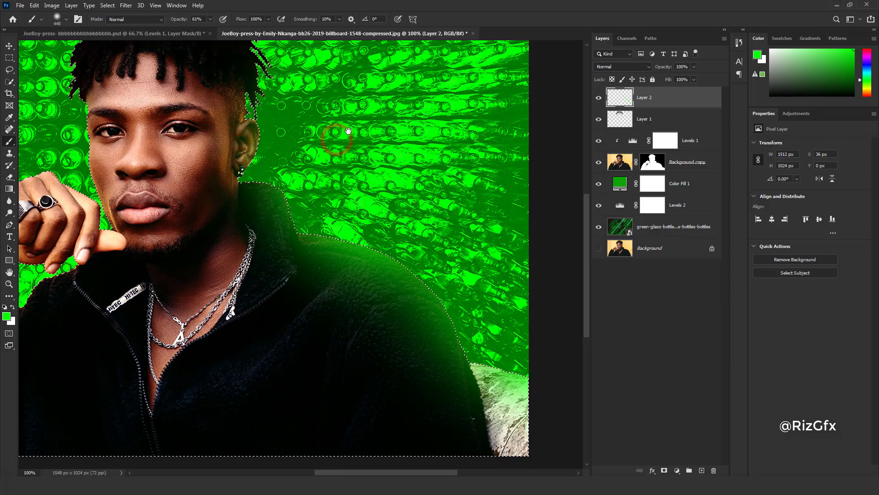
# Paint green glow around the top and right edge of the hair.
pyautogui.scroll(5, 352, 166)
pyautogui.hscroll(-2, 362, 183)
pyautogui.moveTo(367, 190); pyautogui.dragTo(355, 148)
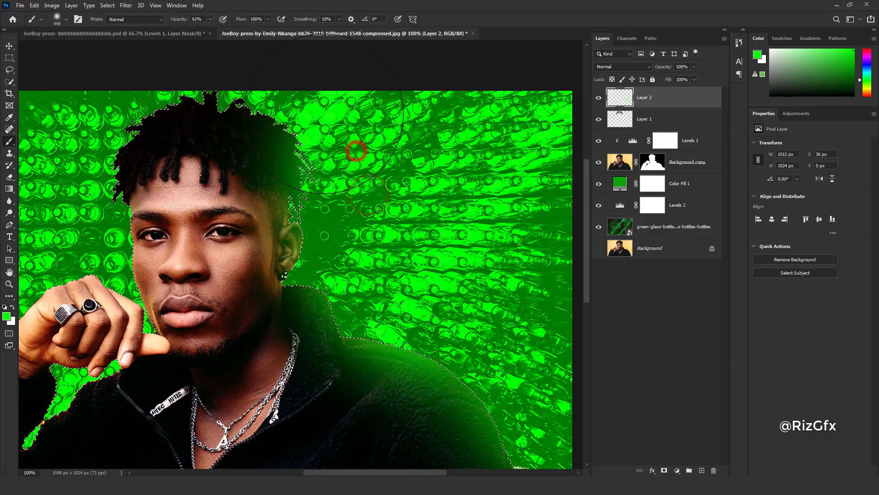
pyautogui.moveTo(330, 96); pyautogui.dragTo(351, 102)
pyautogui.scroll(2, 351, 102)
pyautogui.hscroll(-4, 352, 101)
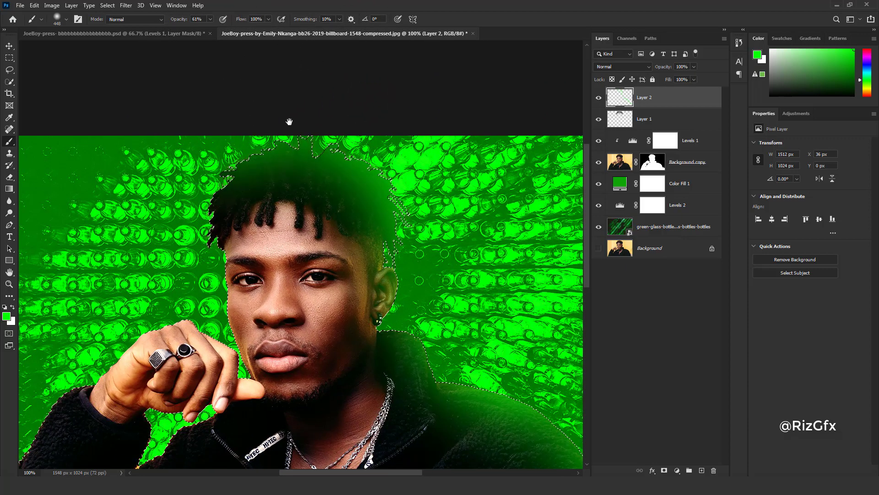
pyautogui.scroll(-4, 213, 92)
pyautogui.hscroll(-4, 215, 99)
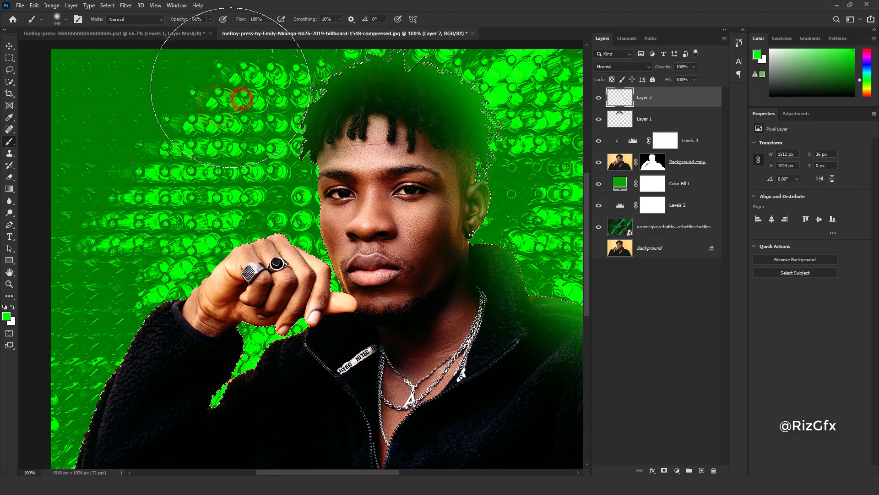
# Paint a soft green glow down the jacket's left edge.
pyautogui.moveTo(198, 120)
pyautogui.mouseDown()
pyautogui.moveTo(263, 97)
pyautogui.moveTo(279, 49)
pyautogui.mouseUp()
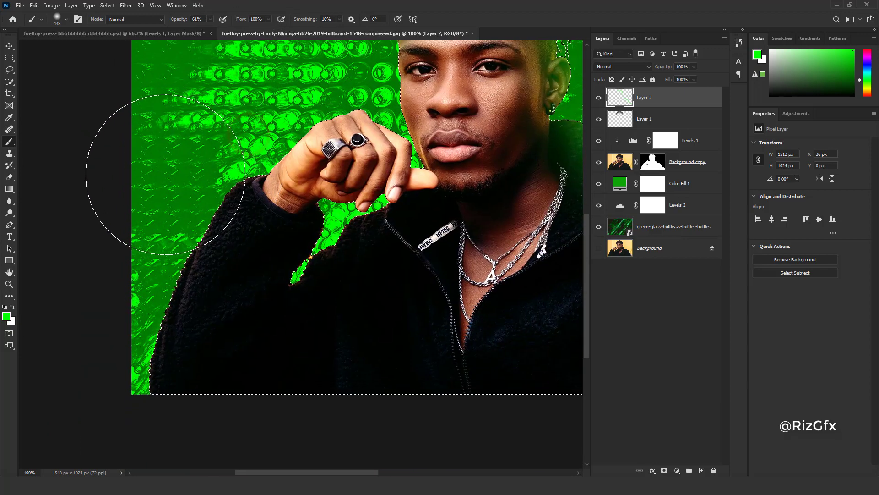
pyautogui.moveTo(139, 205)
pyautogui.mouseDown()
pyautogui.moveTo(114, 247)
pyautogui.moveTo(108, 334)
pyautogui.mouseUp()
pyautogui.moveTo(168, 180); pyautogui.dragTo(99, 333)
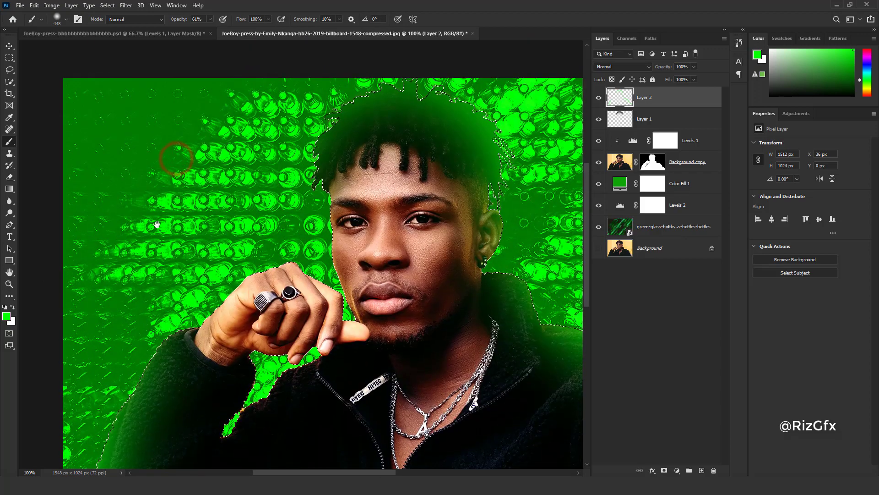
pyautogui.click(149, 262)
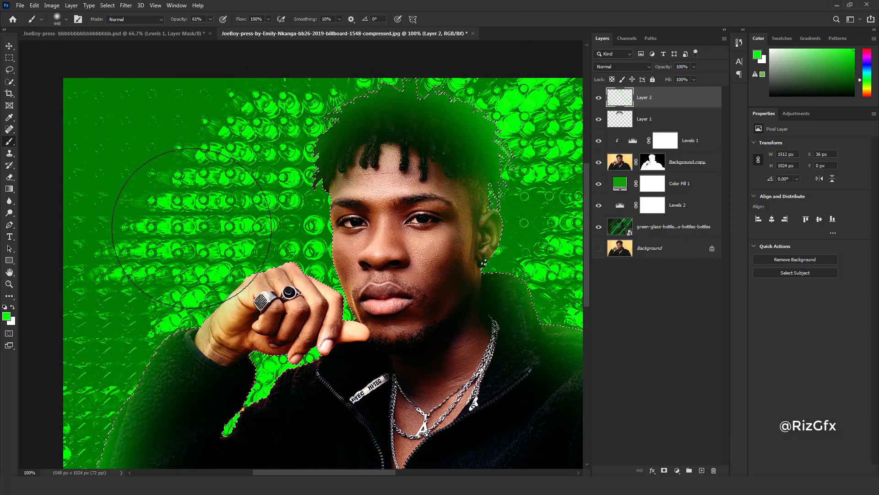
pyautogui.moveTo(189, 227); pyautogui.dragTo(155, 233)
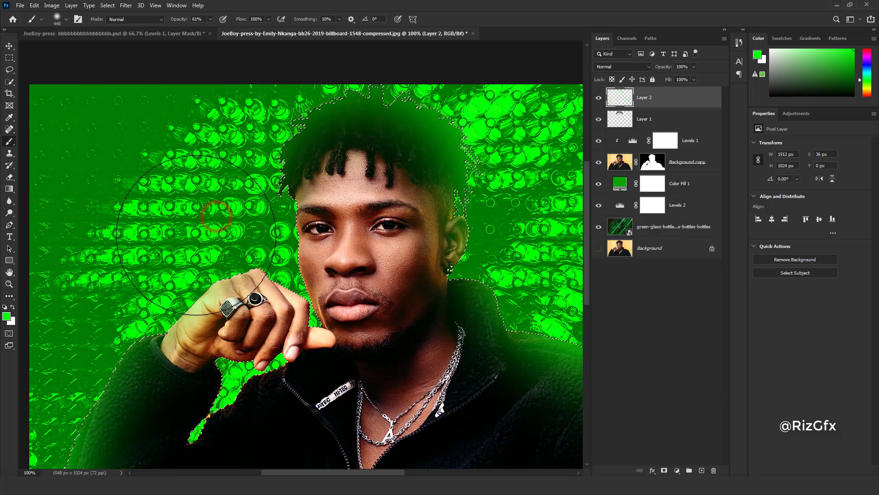
# Shrink the brush to 100 px and paint green over the bottles beside the face and cheek.
pyautogui.press('[')
pyautogui.press('[')
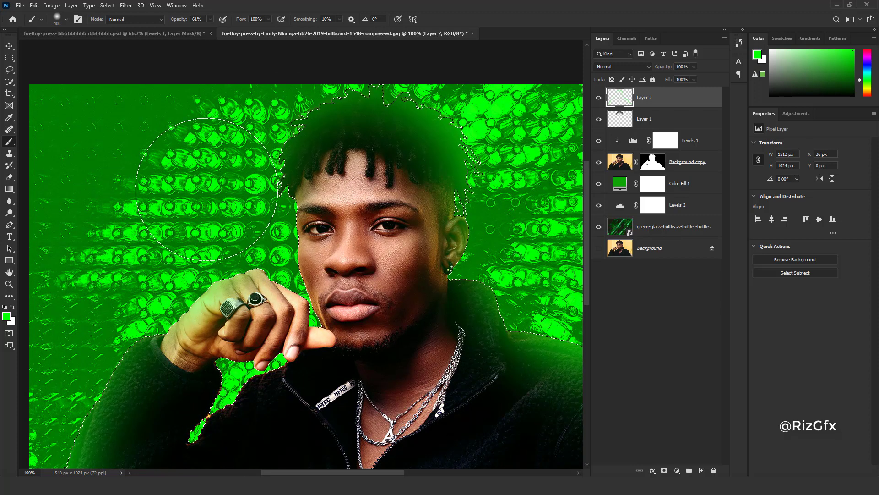
pyautogui.press('[')
pyautogui.press('[')
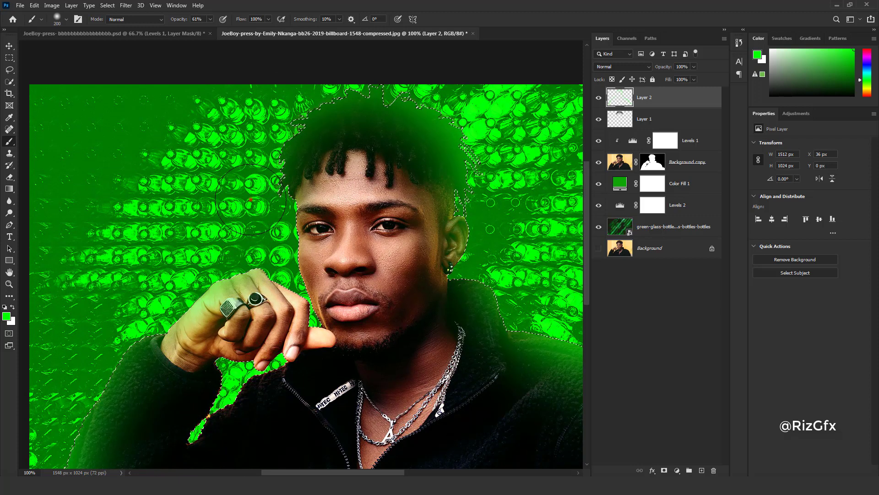
pyautogui.moveTo(256, 222); pyautogui.dragTo(283, 252)
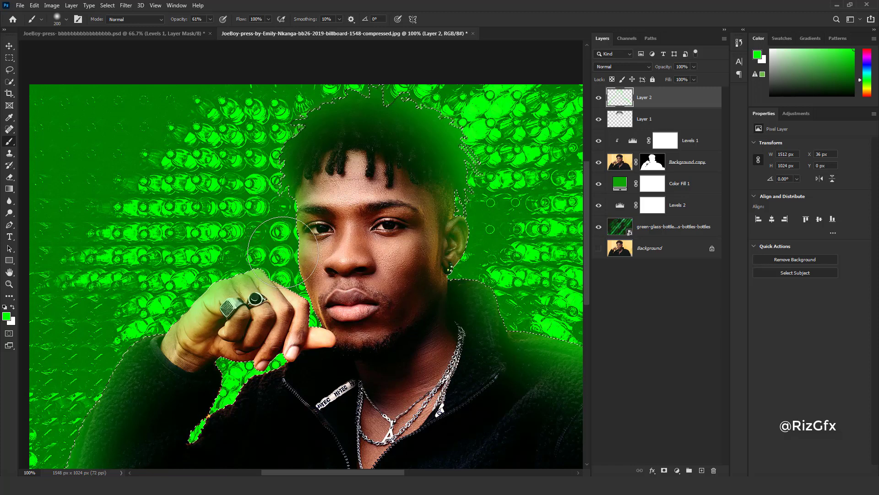
pyautogui.press('[')
pyautogui.press('[')
pyautogui.press('[')
pyautogui.moveTo(286, 255); pyautogui.dragTo(315, 294)
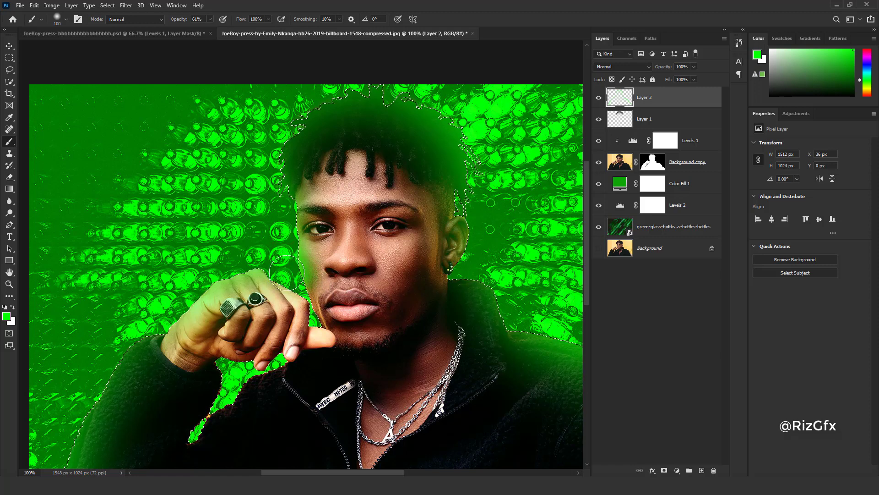
pyautogui.moveTo(296, 284); pyautogui.dragTo(291, 171)
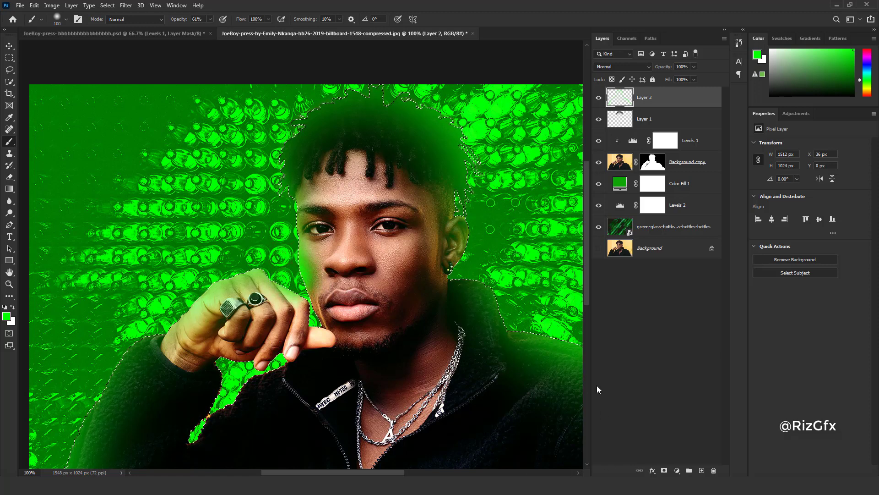
# At 200 px, try green glow on the ear and right shoulder, undoing both strokes.
pyautogui.press(']')
pyautogui.press(']')
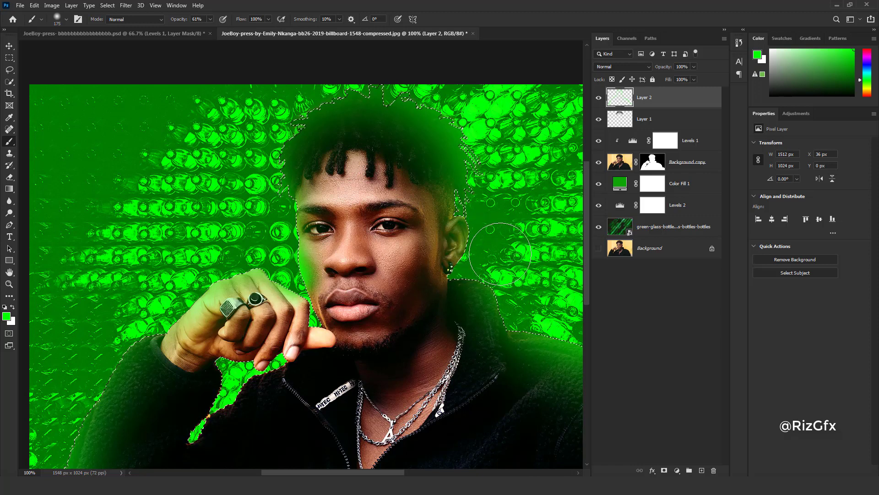
pyautogui.press(']')
pyautogui.click(475, 236)
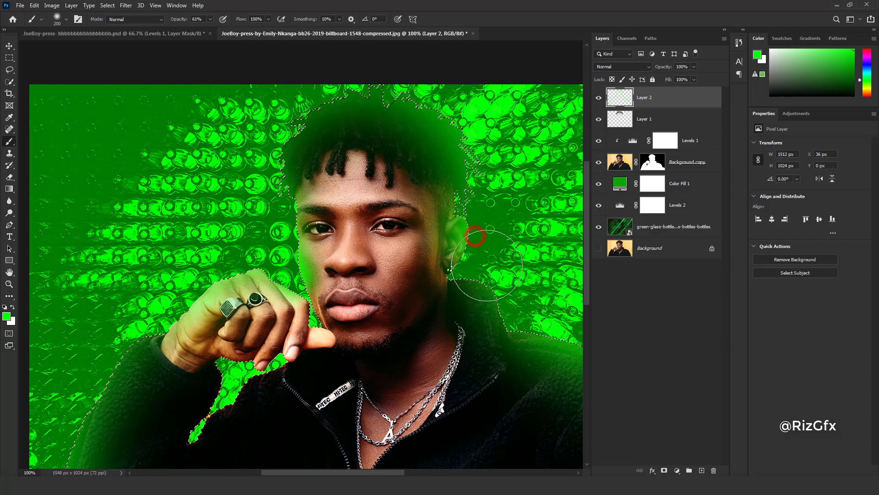
pyautogui.hotkey('ctrl', 'z')
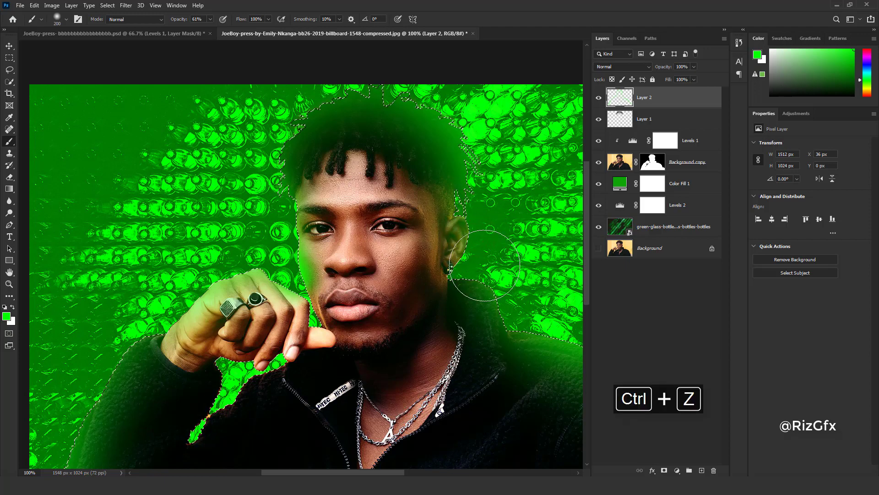
pyautogui.moveTo(531, 290); pyautogui.dragTo(297, 186)
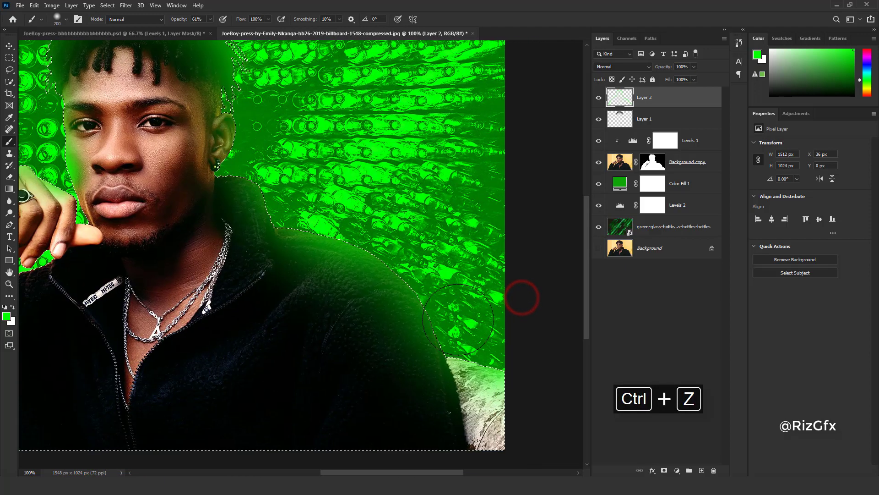
pyautogui.click(481, 367)
pyautogui.moveTo(482, 366); pyautogui.dragTo(452, 348)
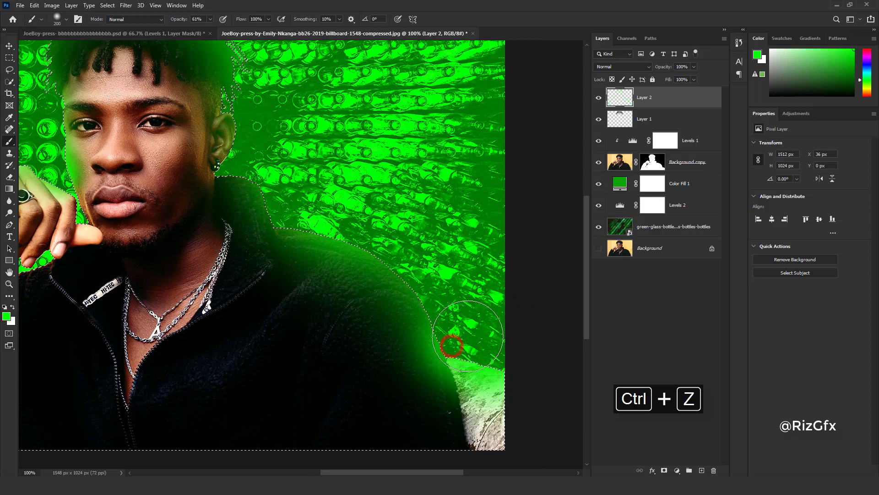
pyautogui.hotkey('ctrl', 'z')
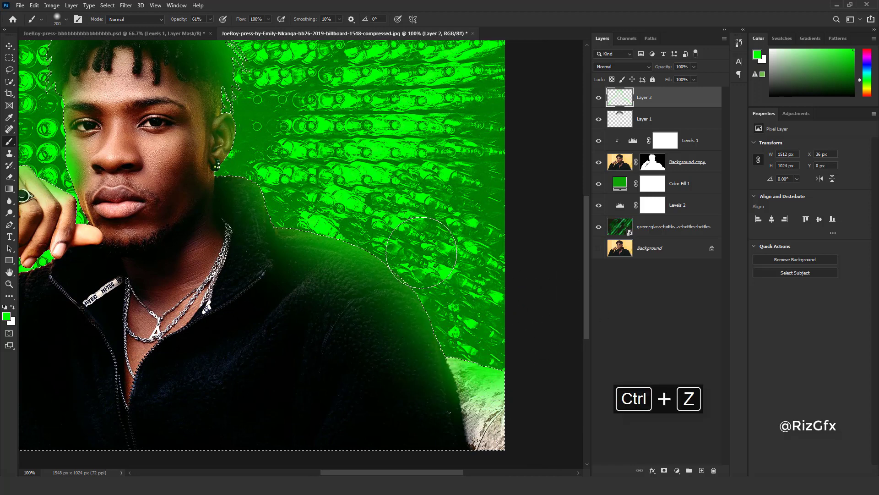
# Fit the whole image on screen and clear the subject selection.
pyautogui.hotkey('ctrl', '0')
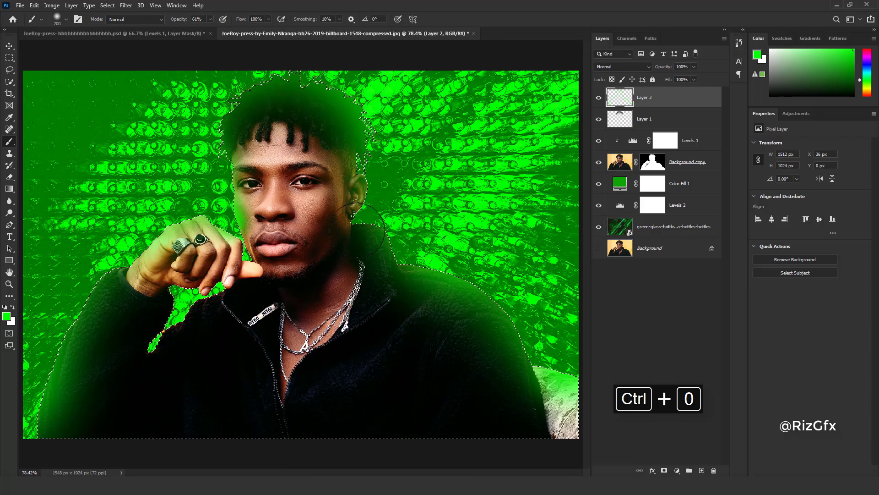
pyautogui.click(107, 6)
pyautogui.click(119, 26)
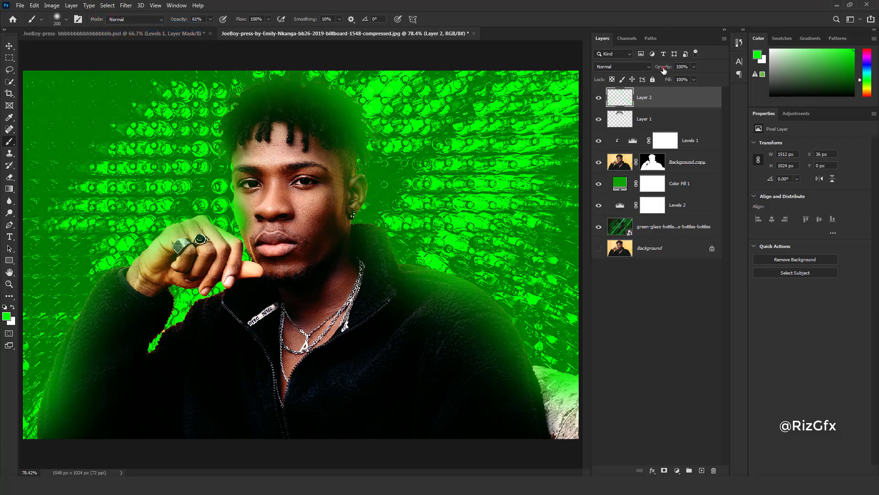
# Lower Layer 2 opacity to 62% and try green strokes along the jacket with a 60 px brush.
pyautogui.moveTo(664, 70); pyautogui.dragTo(646, 70)
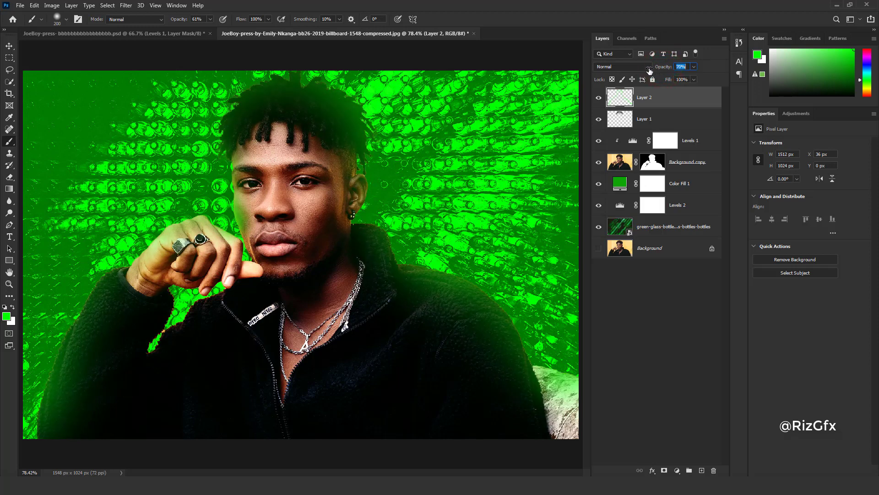
pyautogui.moveTo(649, 71); pyautogui.dragTo(645, 73)
pyautogui.press('[')
pyautogui.press('[')
pyautogui.press('[')
pyautogui.moveTo(220, 291)
pyautogui.mouseDown()
pyautogui.moveTo(167, 323)
pyautogui.moveTo(178, 303)
pyautogui.moveTo(152, 344)
pyautogui.mouseUp()
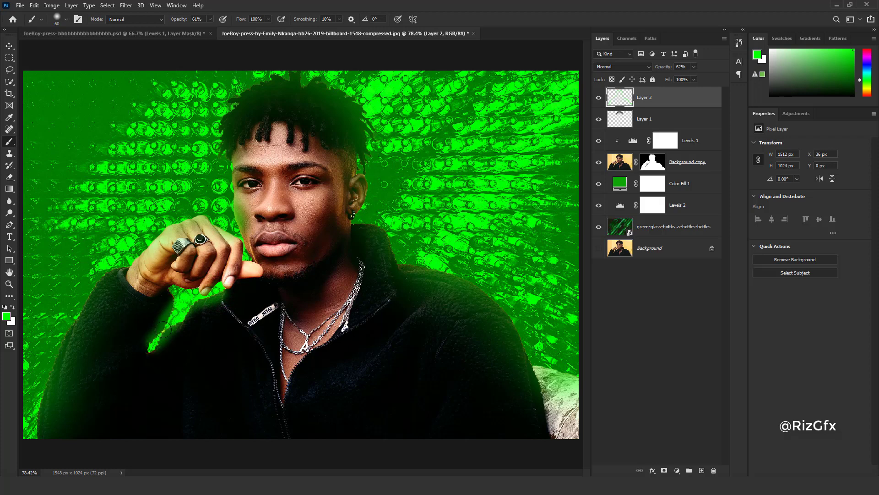
pyautogui.moveTo(153, 349); pyautogui.dragTo(149, 351)
pyautogui.hotkey('ctrl', 'z')
pyautogui.hotkey('ctrl', 'z')
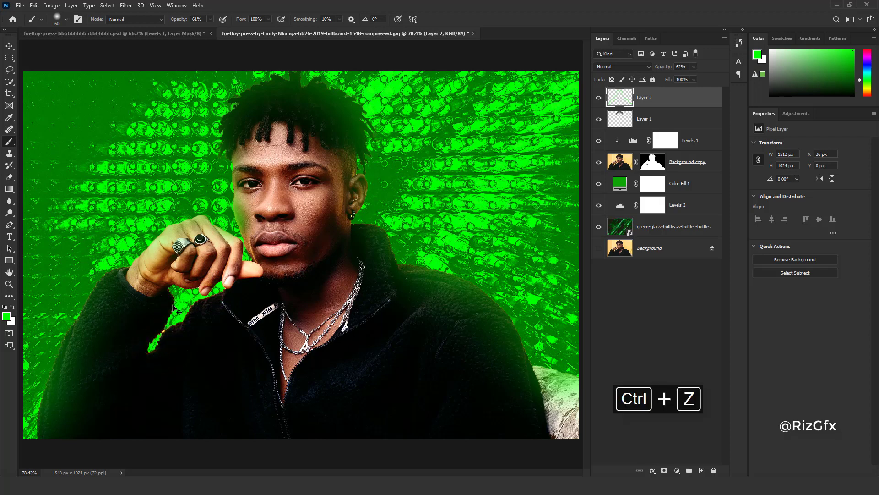
# Paint soft green glow along the jacket edge below the hand, keeping opacity at 62%.
pyautogui.moveTo(176, 303); pyautogui.dragTo(183, 295)
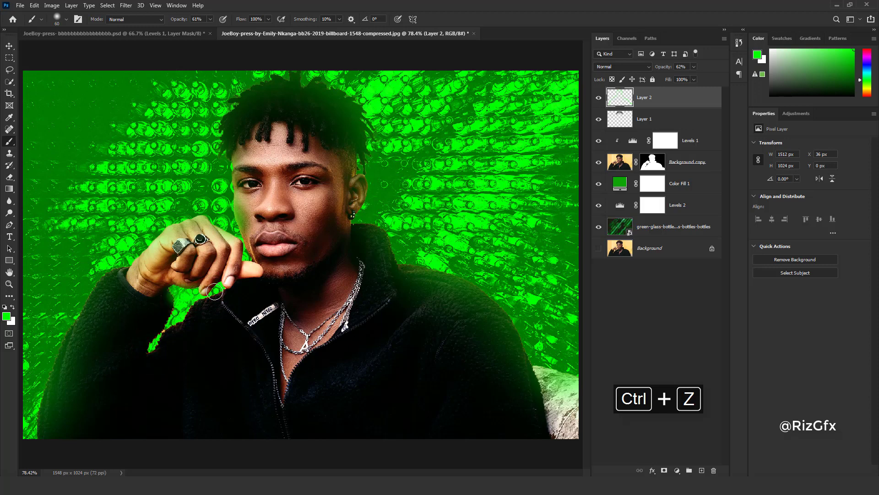
pyautogui.moveTo(223, 282)
pyautogui.mouseDown()
pyautogui.moveTo(192, 299)
pyautogui.moveTo(215, 294)
pyautogui.moveTo(160, 340)
pyautogui.moveTo(168, 328)
pyautogui.mouseUp()
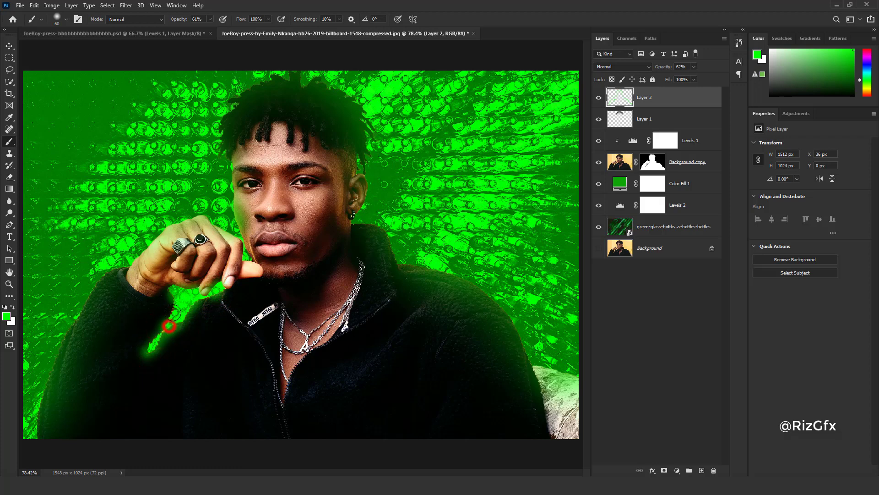
pyautogui.moveTo(167, 328)
pyautogui.mouseDown()
pyautogui.moveTo(179, 310)
pyautogui.moveTo(180, 320)
pyautogui.mouseUp()
pyautogui.moveTo(665, 67); pyautogui.dragTo(665, 70)
pyautogui.hotkey('ctrl', 'z')
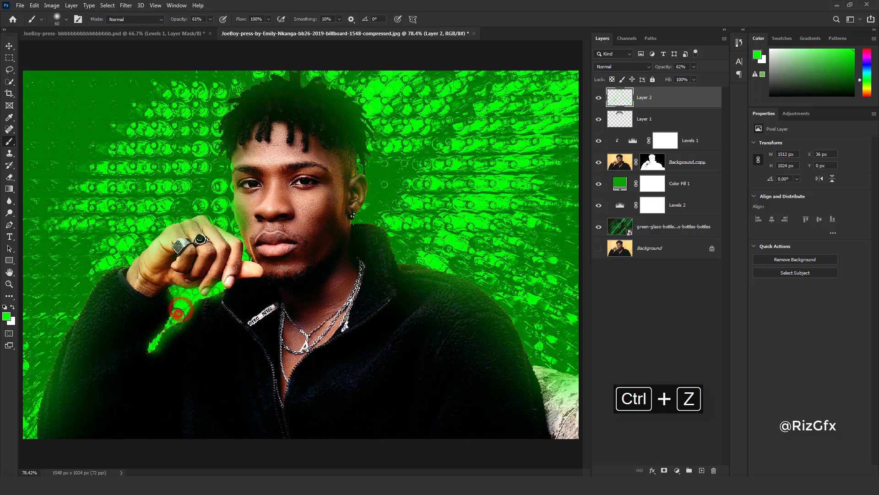
pyautogui.moveTo(181, 310); pyautogui.dragTo(177, 310)
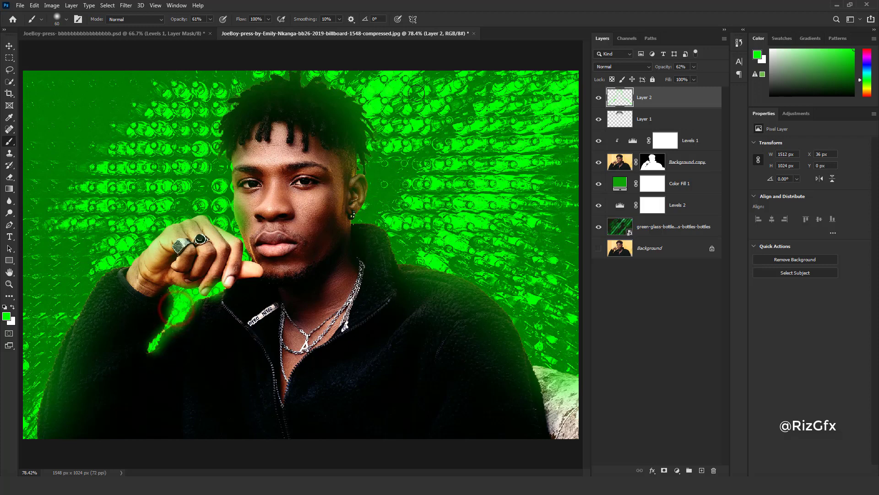
# Blend Layer 2 in Screen at 86% opacity, load the subject selection, and set an 80 px, 69% brush.
pyautogui.click(615, 67)
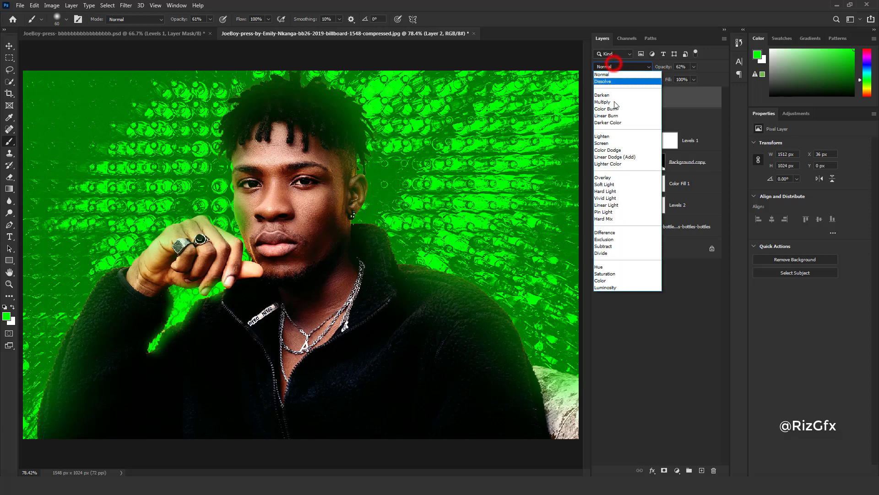
pyautogui.click(615, 144)
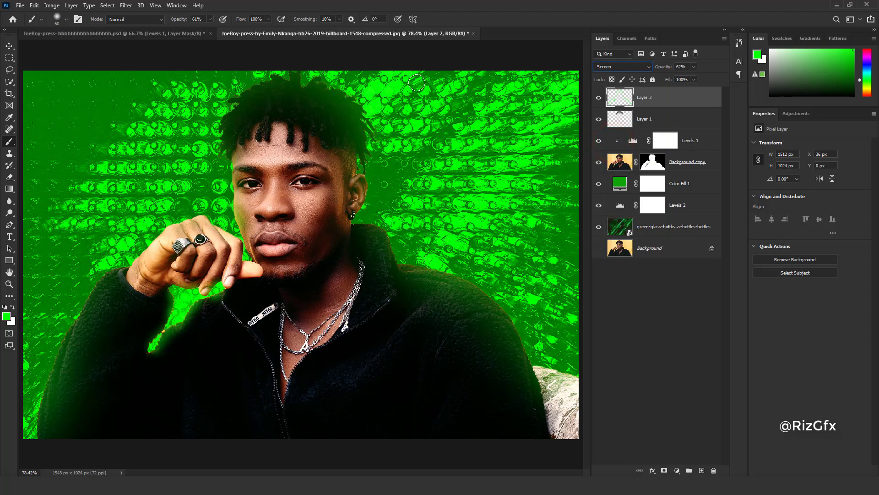
pyautogui.moveTo(663, 67); pyautogui.dragTo(675, 68)
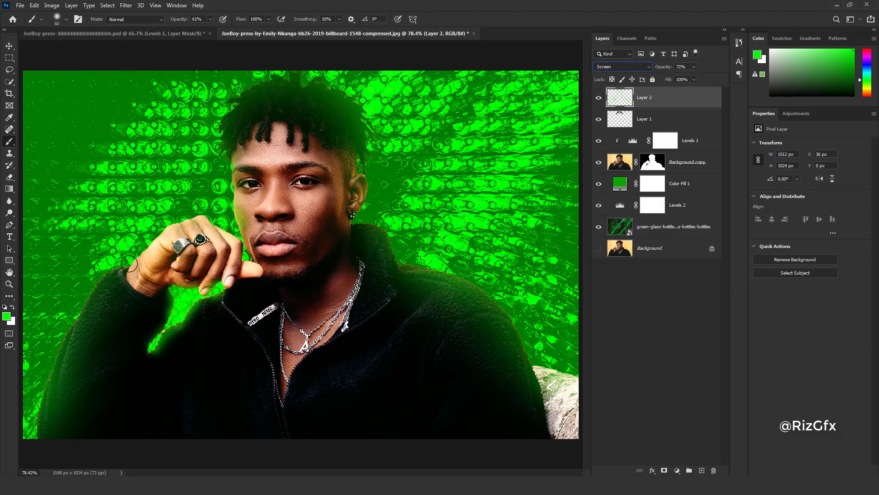
pyautogui.keyDown('ctrl'); pyautogui.click(661, 171); pyautogui.keyUp('ctrl')
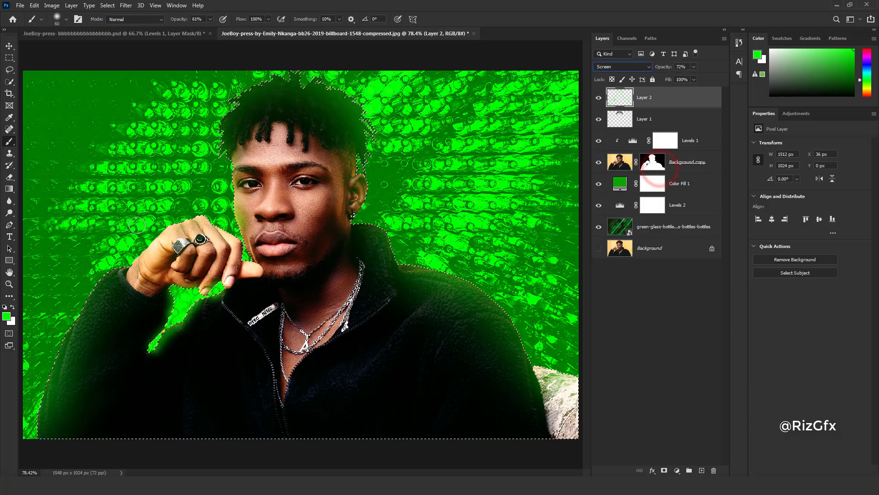
pyautogui.click(184, 219)
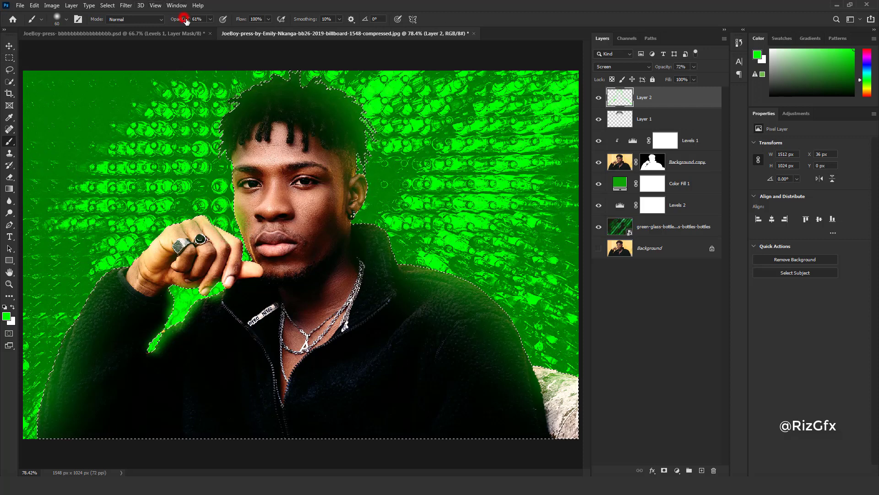
pyautogui.moveTo(186, 21); pyautogui.dragTo(190, 21)
pyautogui.press(']')
pyautogui.press(']')
pyautogui.moveTo(658, 70); pyautogui.dragTo(669, 66)
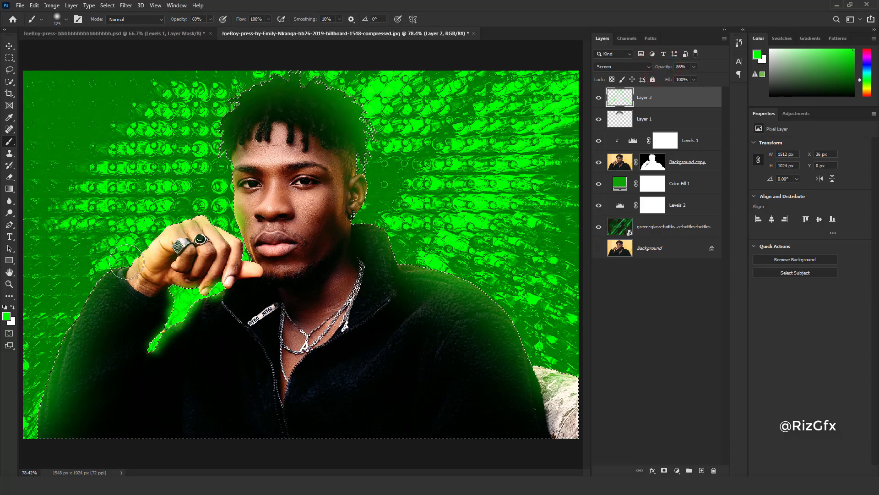
# Paint green glow around the hand's edge and fingertip, then clear the selection.
pyautogui.moveTo(126, 261); pyautogui.dragTo(223, 216)
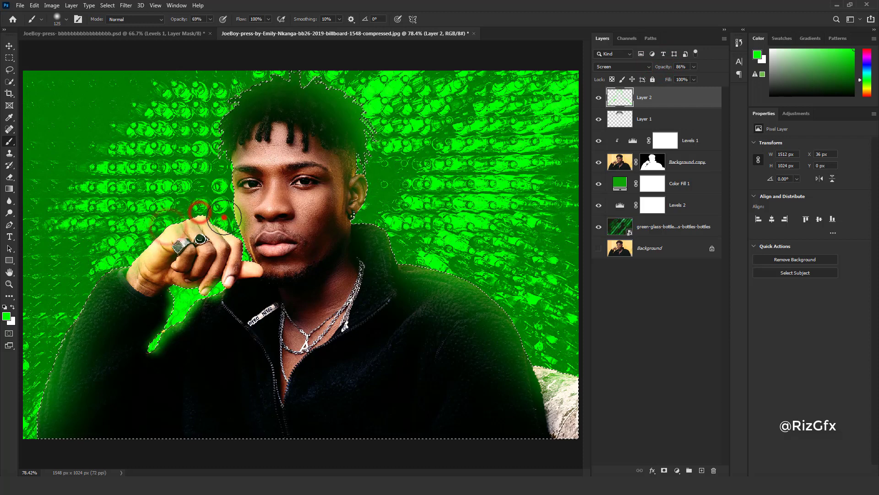
pyautogui.moveTo(224, 216); pyautogui.dragTo(190, 212)
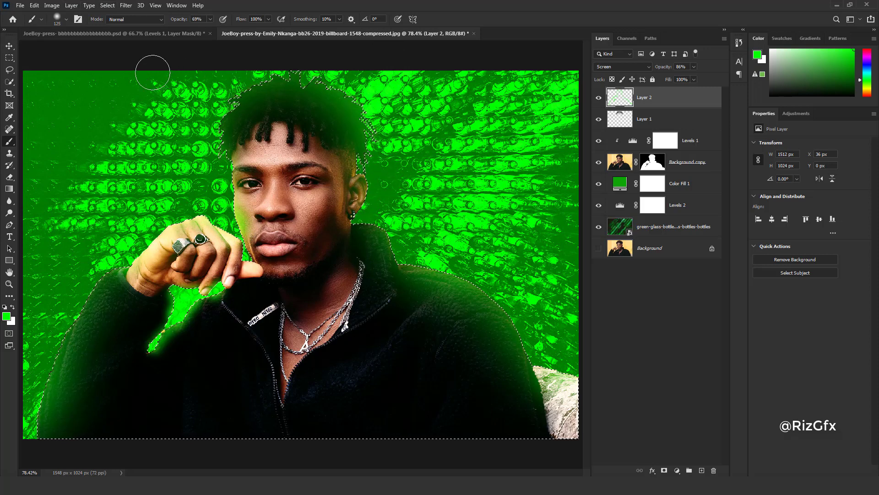
pyautogui.click(107, 5)
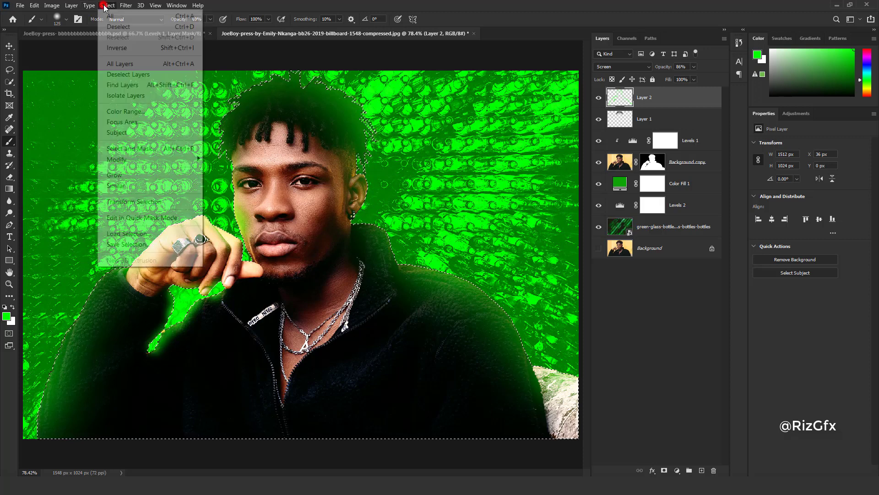
pyautogui.click(130, 27)
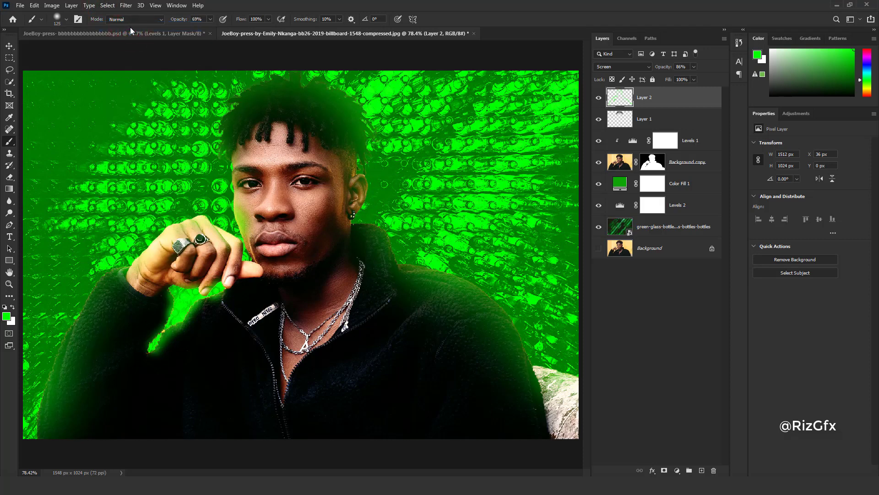
pyautogui.click(10, 237)
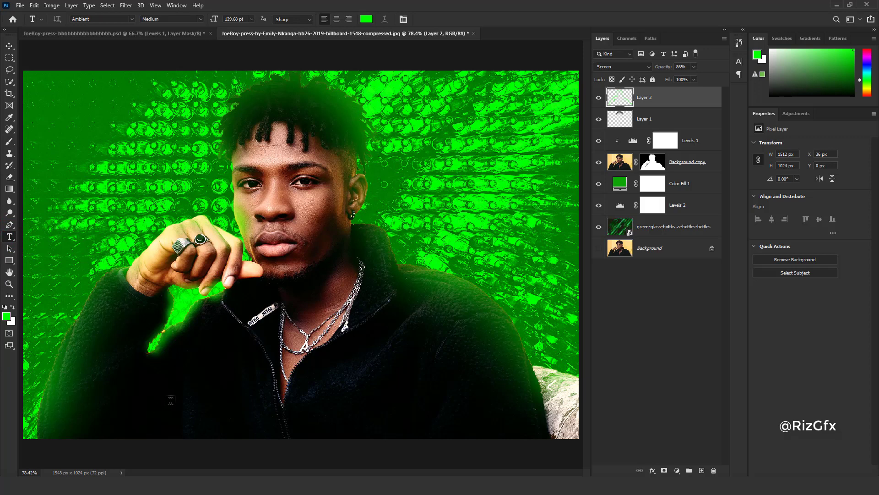
# Apply the layer mask on Background copy and convert it to a smart object.
pyautogui.click(631, 142)
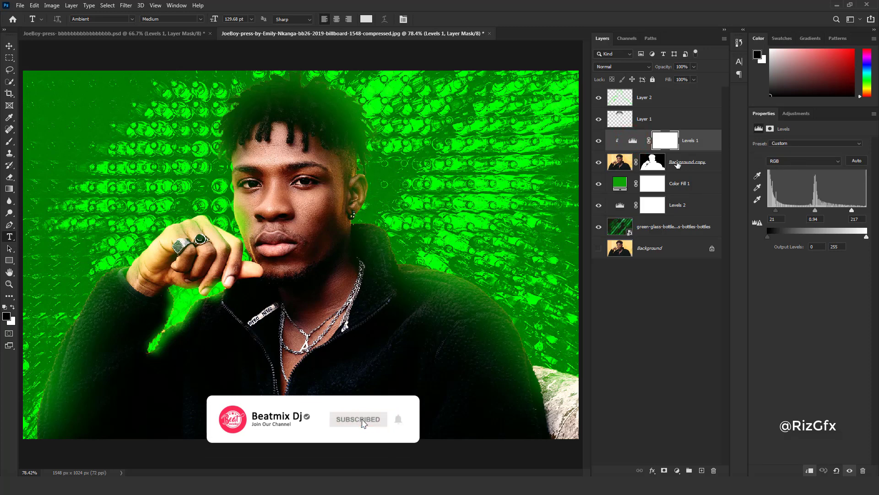
pyautogui.rightClick(655, 165)
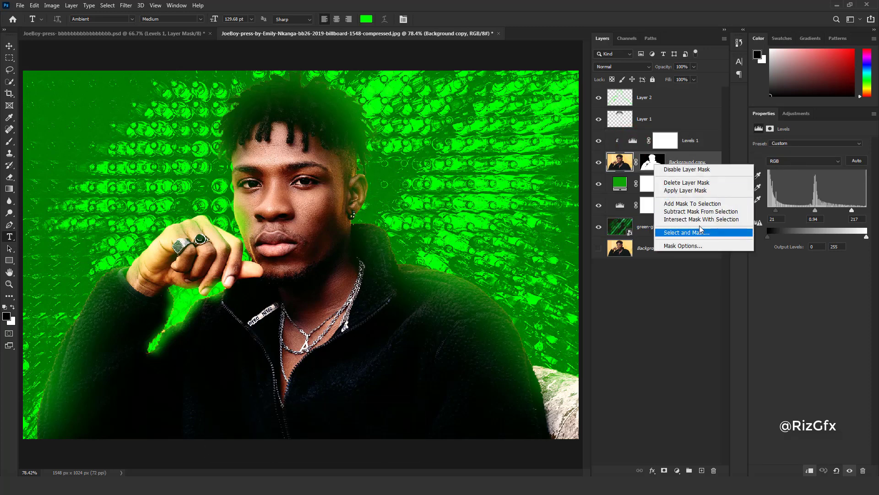
pyautogui.click(693, 192)
pyautogui.rightClick(627, 169)
pyautogui.click(689, 162)
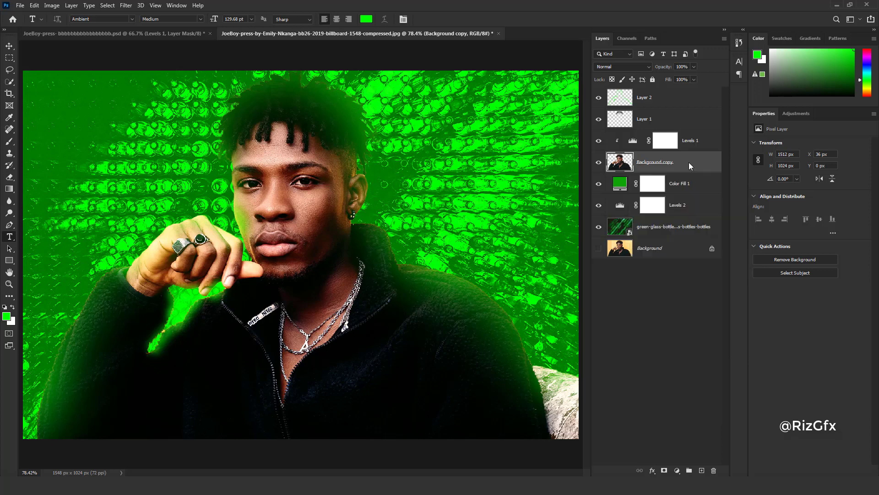
pyautogui.rightClick(689, 162)
pyautogui.click(728, 209)
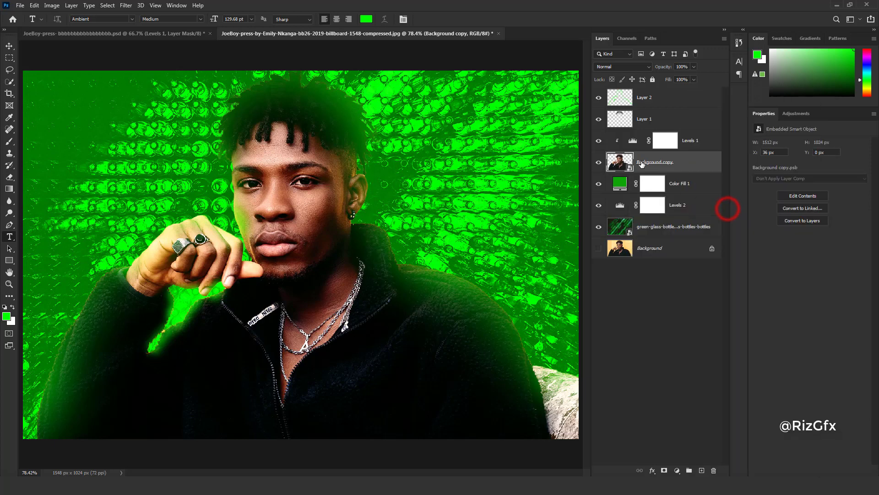
# Apply a Camera Raw filter with Blacks -51, Texture +27 and Dehaze +4.
pyautogui.click(125, 5)
pyautogui.click(159, 71)
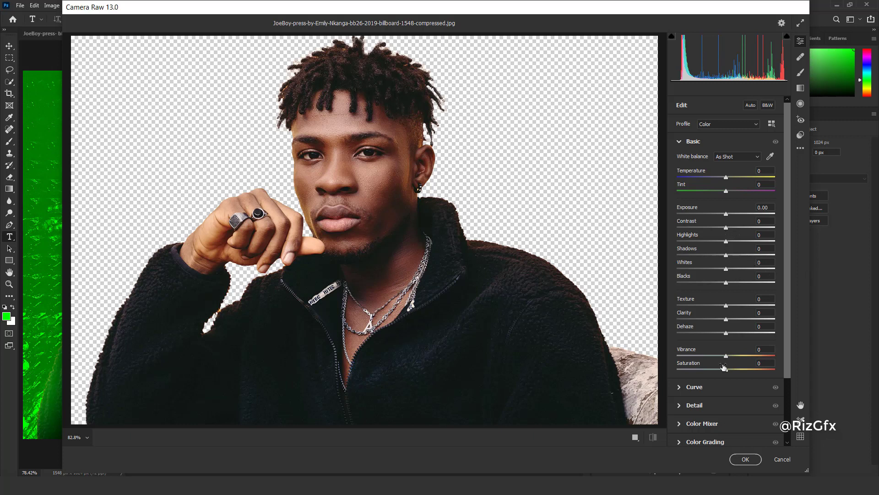
pyautogui.moveTo(726, 282)
pyautogui.mouseDown()
pyautogui.moveTo(698, 284)
pyautogui.moveTo(741, 312)
pyautogui.mouseUp()
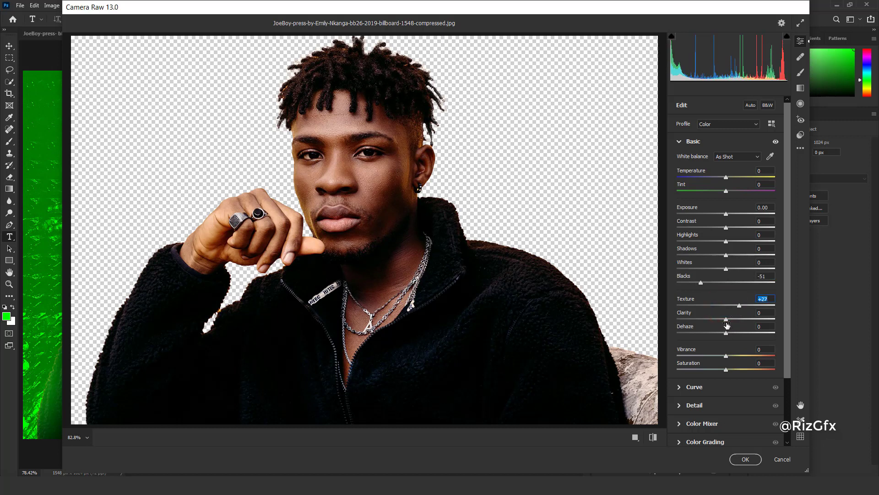
pyautogui.moveTo(727, 323)
pyautogui.mouseDown()
pyautogui.moveTo(717, 324)
pyautogui.moveTo(729, 324)
pyautogui.mouseUp()
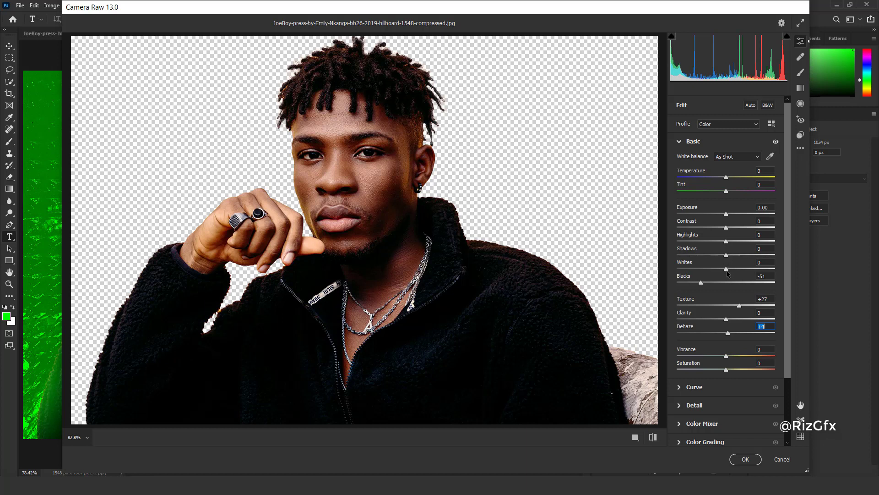
pyautogui.moveTo(727, 273)
pyautogui.mouseDown()
pyautogui.moveTo(737, 272)
pyautogui.moveTo(729, 273)
pyautogui.mouseUp()
pyautogui.click(653, 437)
pyautogui.click(653, 438)
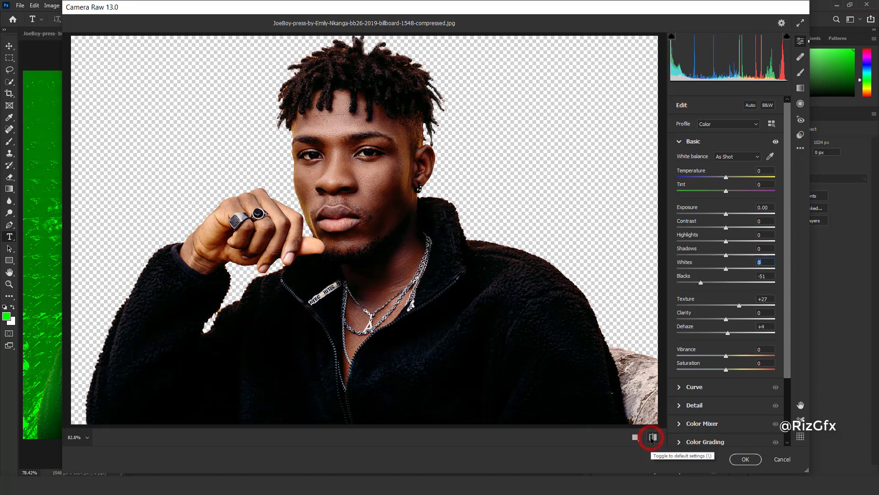
pyautogui.click(746, 459)
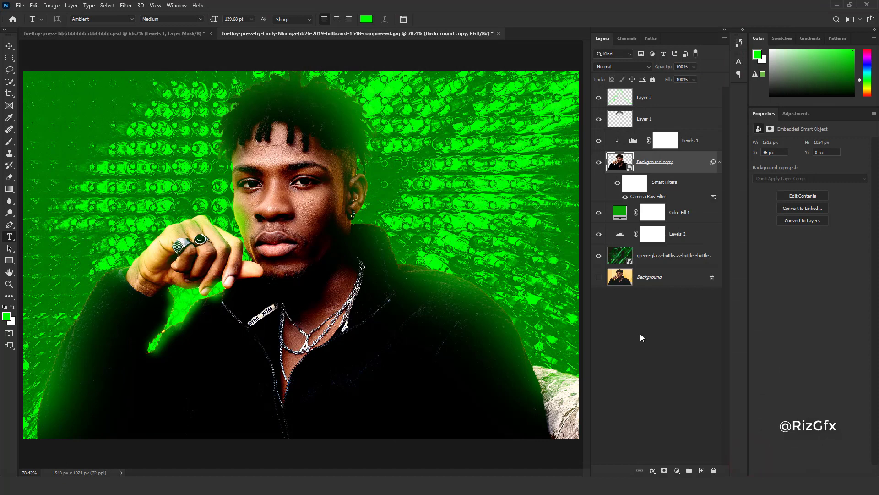
# Toggle the Camera Raw smart filter to compare the portrait before and after.
pyautogui.click(625, 198)
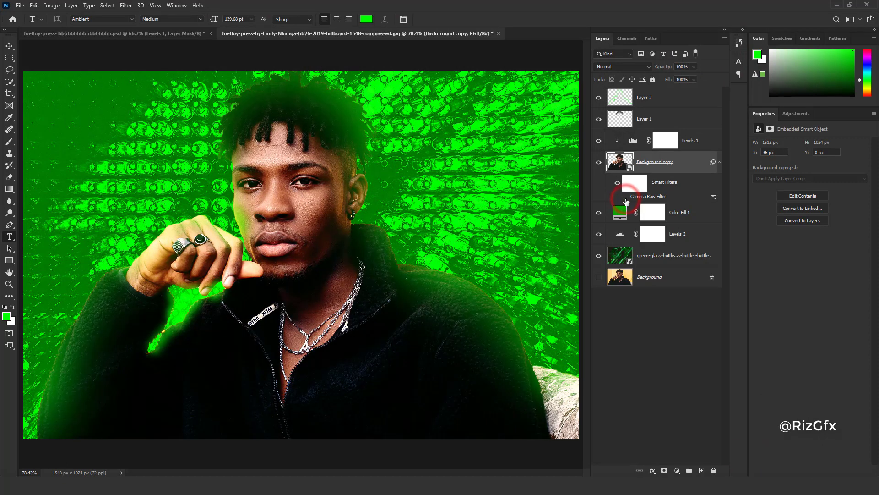
pyautogui.click(626, 198)
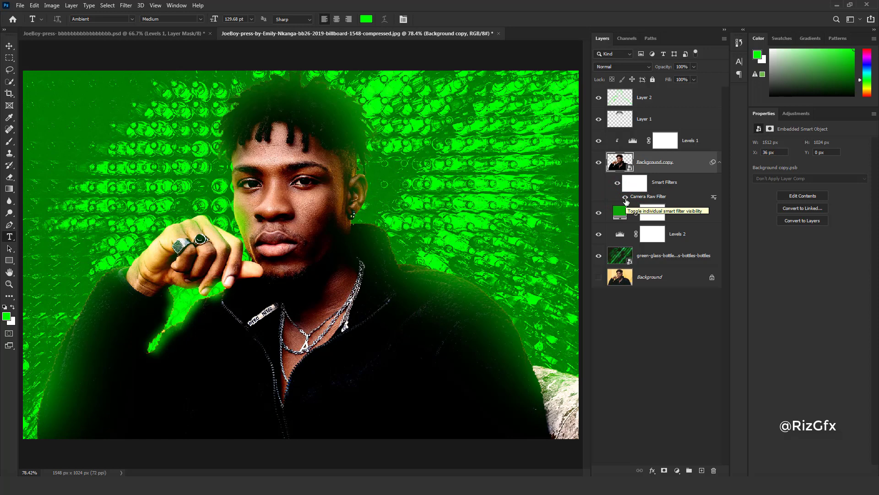
pyautogui.click(626, 198)
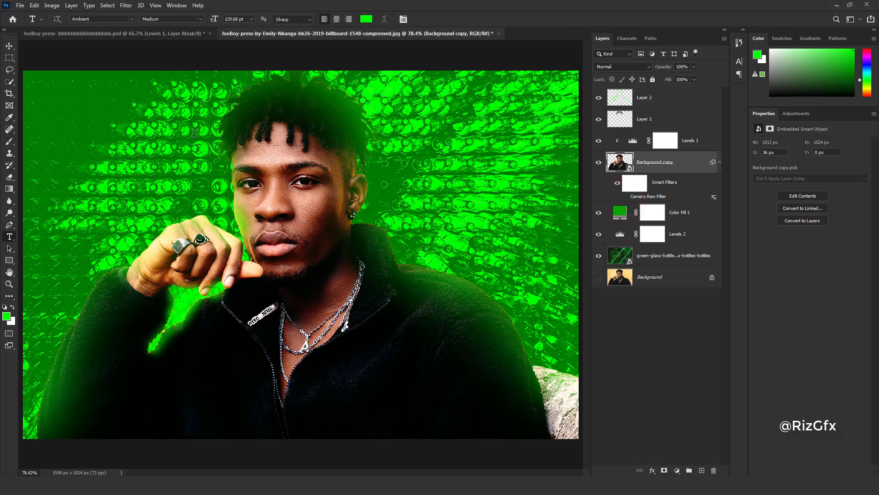
pyautogui.click(10, 236)
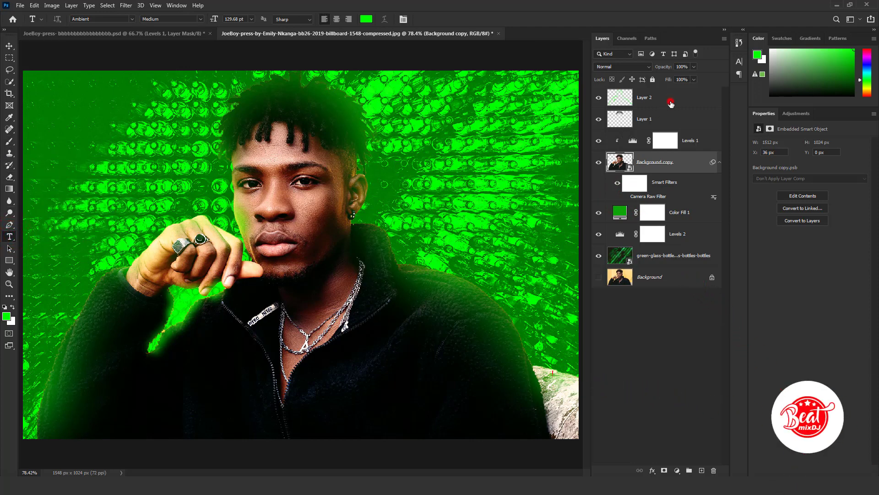
# Create a text layer at the top of the stack reading JOEBOY in capitals.
pyautogui.click(670, 101)
pyautogui.click(176, 404)
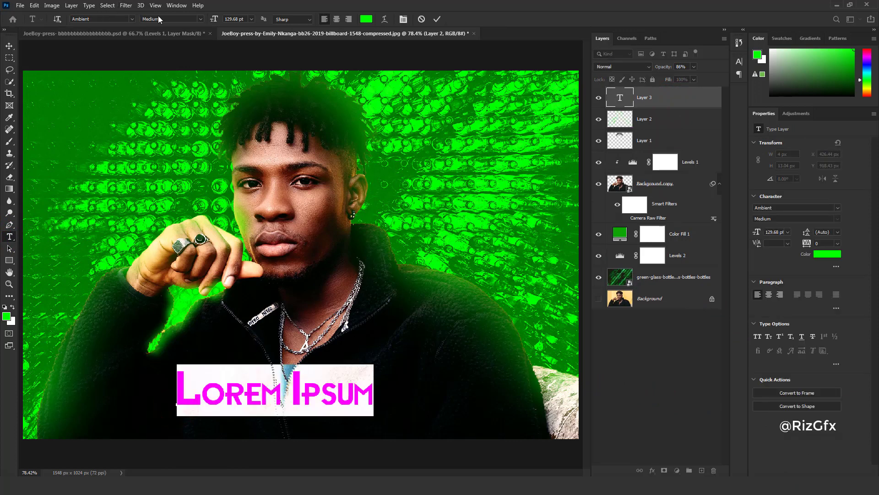
pyautogui.click(104, 18)
pyautogui.write('j')
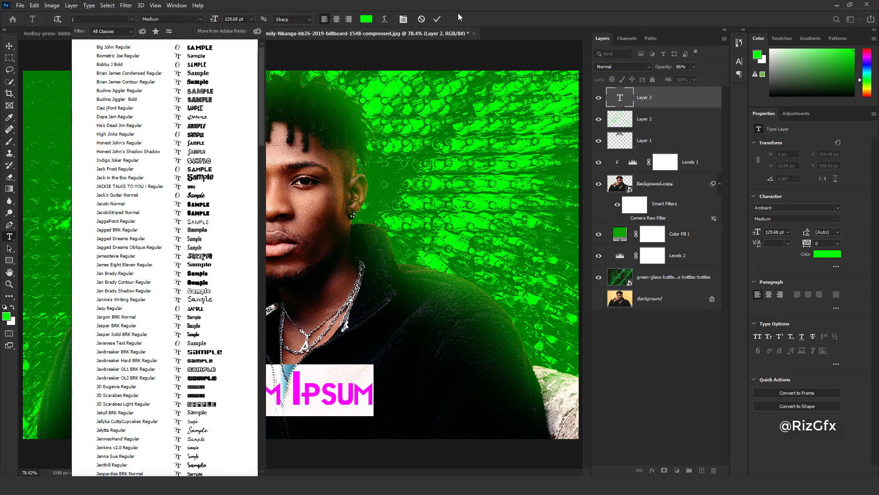
pyautogui.press('Escape')
pyautogui.click(370, 390)
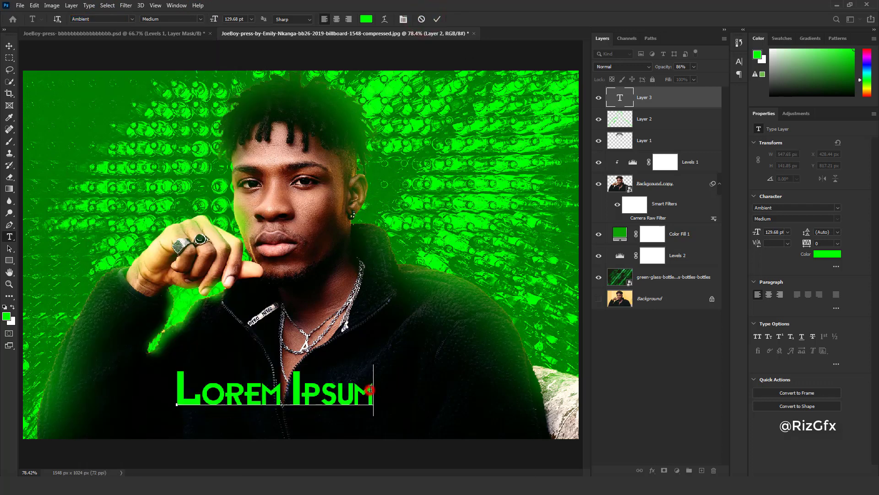
pyautogui.moveTo(370, 390); pyautogui.dragTo(202, 402)
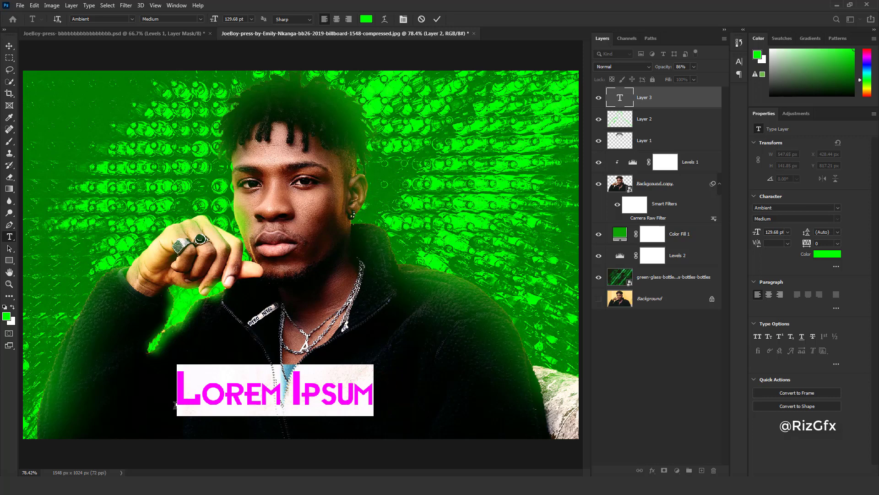
pyautogui.press('capslock')
pyautogui.write('J')
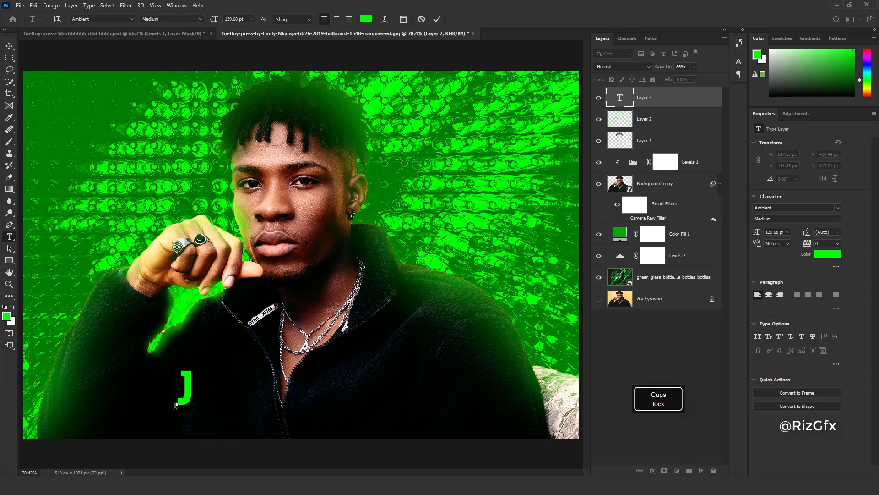
pyautogui.write('OE')
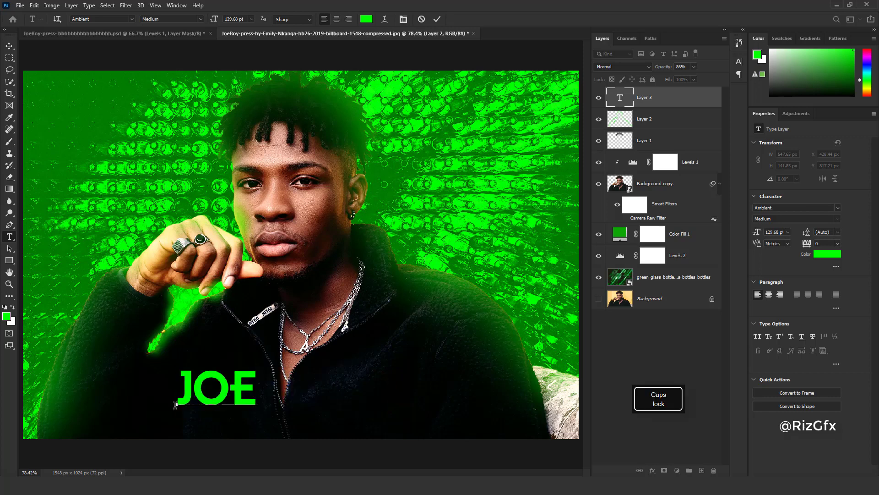
pyautogui.write('BOY')
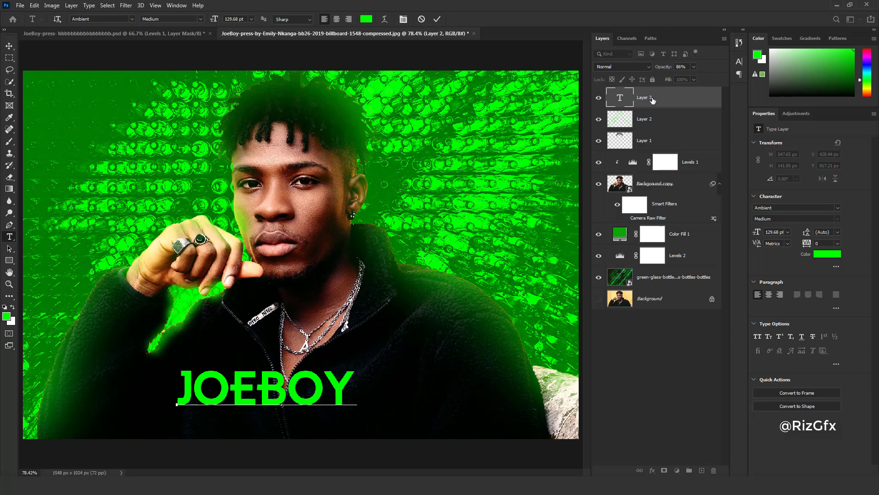
pyautogui.click(437, 19)
# Make the JOEBOY title white and move it to the poster's bottom-left.
pyautogui.click(366, 18)
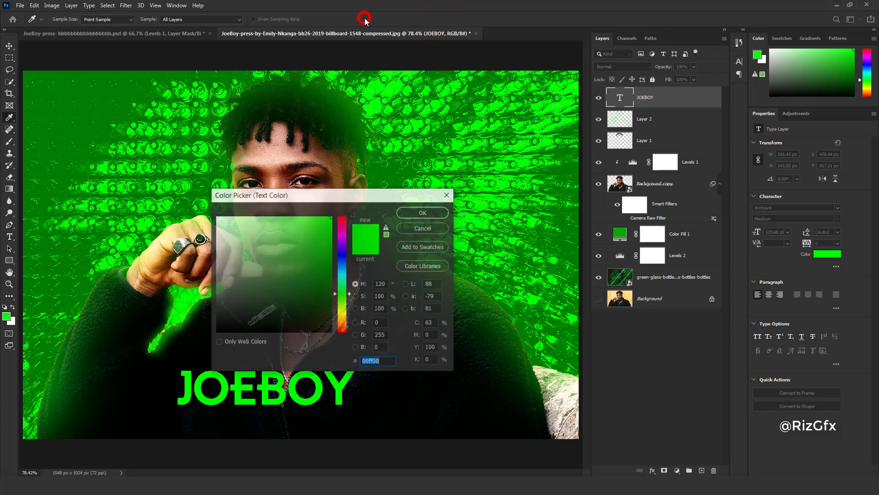
pyautogui.moveTo(239, 303); pyautogui.dragTo(217, 217)
pyautogui.click(403, 213)
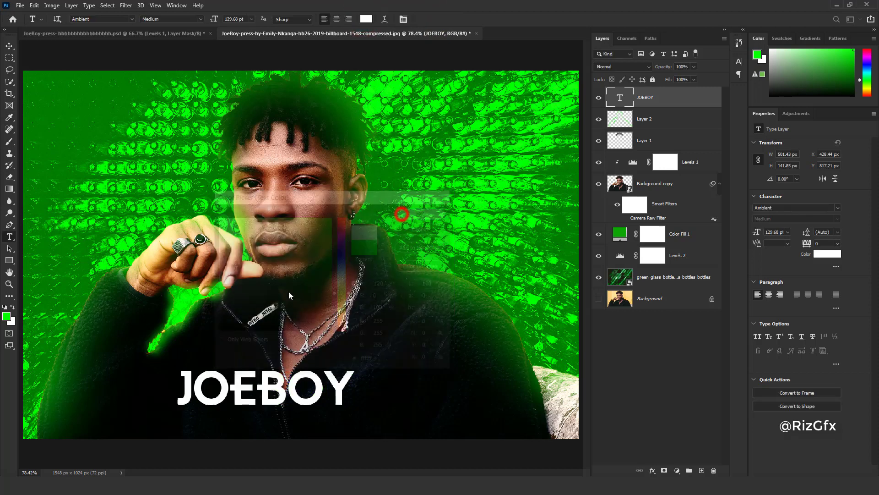
pyautogui.click(7, 46)
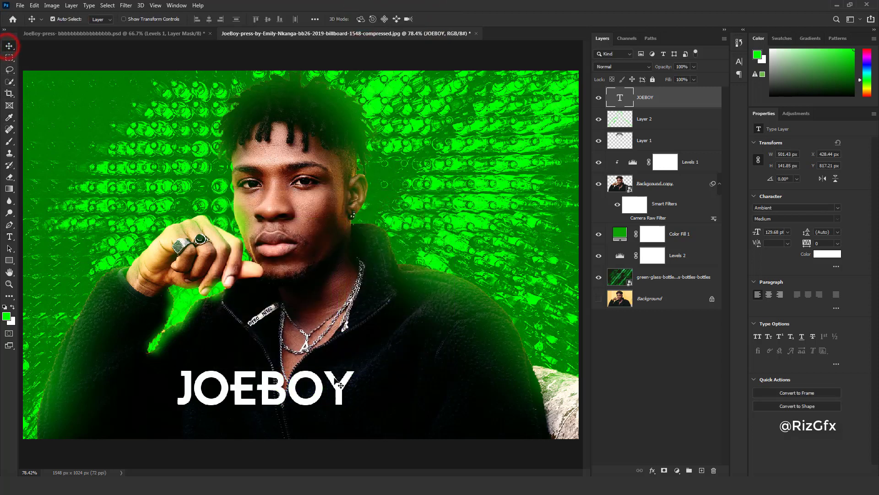
pyautogui.moveTo(340, 381)
pyautogui.mouseDown()
pyautogui.moveTo(472, 405)
pyautogui.moveTo(484, 399)
pyautogui.moveTo(237, 412)
pyautogui.mouseUp()
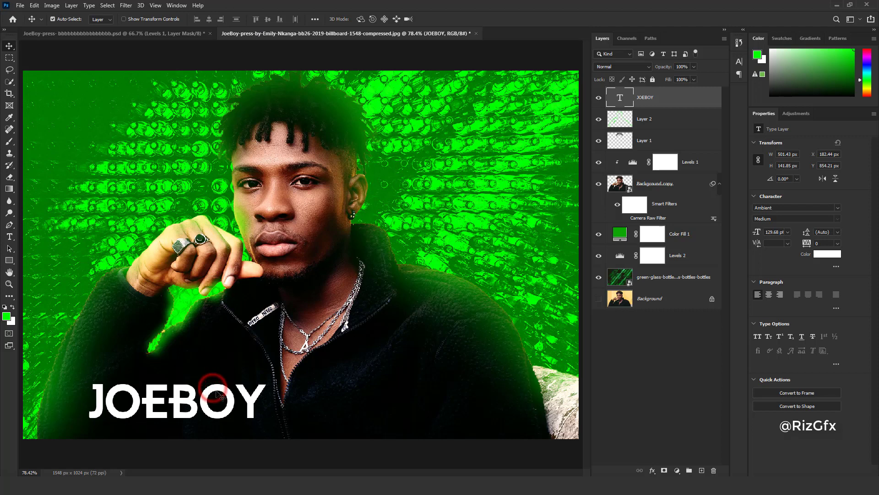
pyautogui.moveTo(218, 394); pyautogui.dragTo(218, 387)
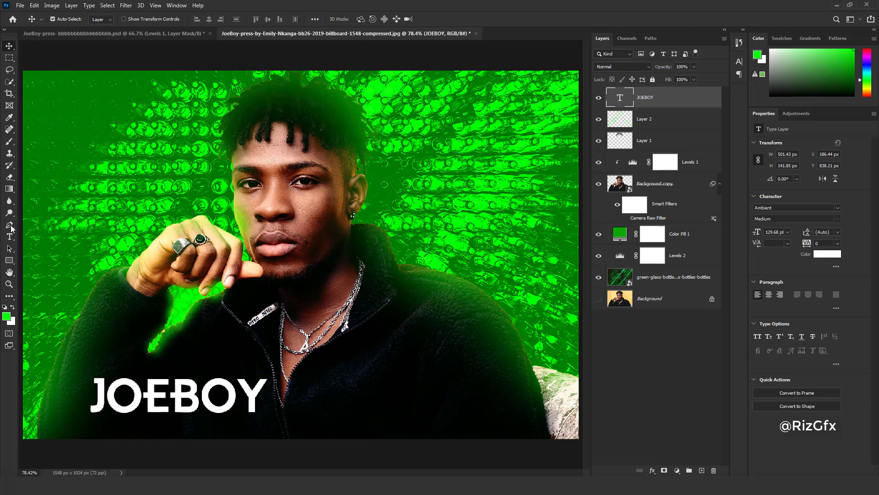
# Reduce the title's font size to 106 pt and fine-tune its position.
pyautogui.click(9, 236)
pyautogui.moveTo(218, 19); pyautogui.dragTo(206, 28)
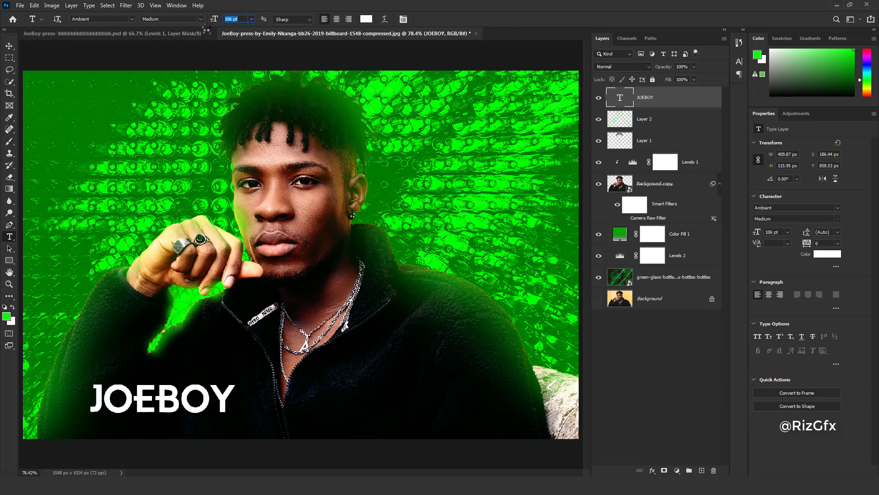
pyautogui.click(9, 47)
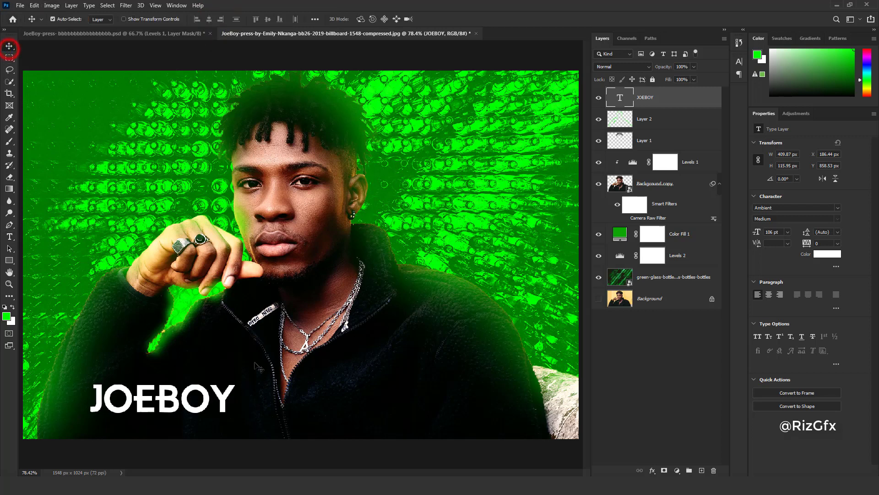
pyautogui.moveTo(221, 385)
pyautogui.mouseDown()
pyautogui.moveTo(244, 392)
pyautogui.moveTo(222, 384)
pyautogui.mouseUp()
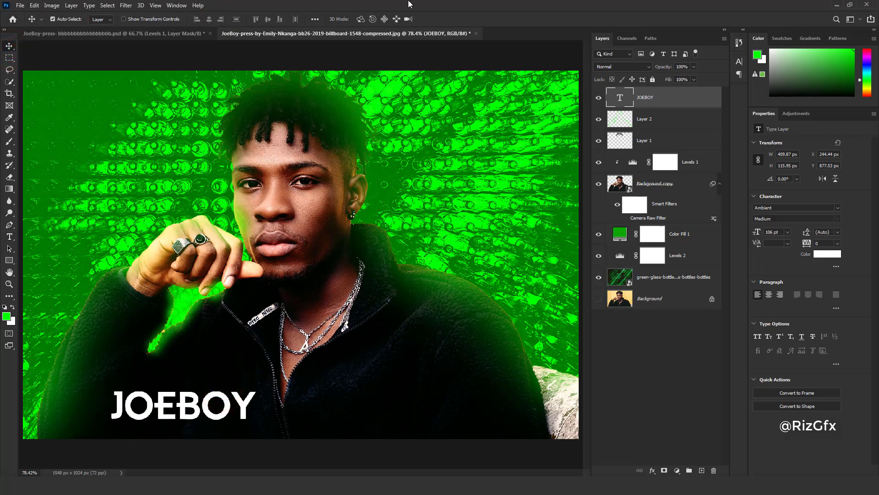
# Place the gold texture image 424730 and scale it over the JOEBOY title.
pyautogui.click(294, 454)
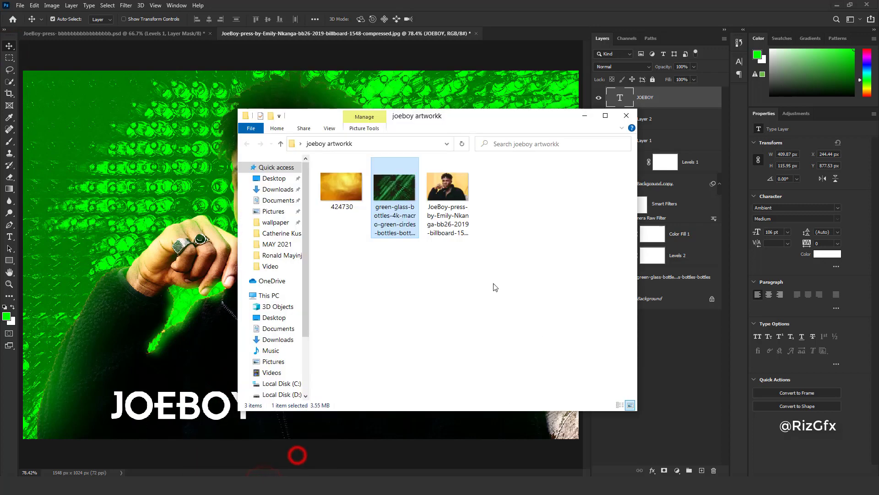
pyautogui.moveTo(347, 189); pyautogui.dragTo(193, 390)
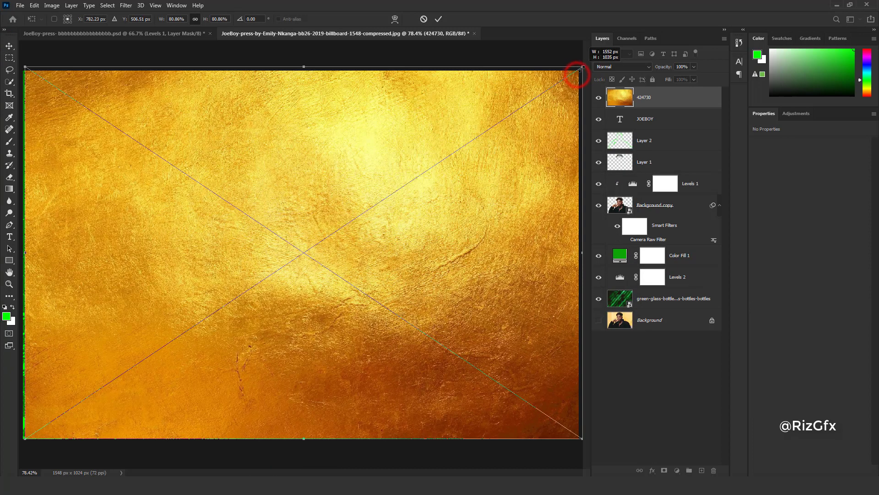
pyautogui.moveTo(577, 74)
pyautogui.mouseDown()
pyautogui.moveTo(233, 328)
pyautogui.moveTo(243, 294)
pyautogui.mouseUp()
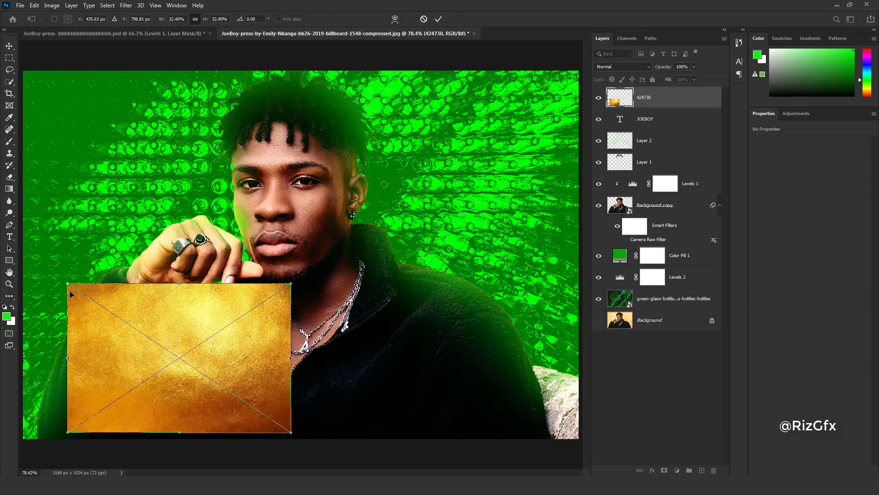
pyautogui.moveTo(67, 285); pyautogui.dragTo(131, 326)
pyautogui.moveTo(176, 342)
pyautogui.mouseDown()
pyautogui.moveTo(129, 355)
pyautogui.moveTo(142, 356)
pyautogui.mouseUp()
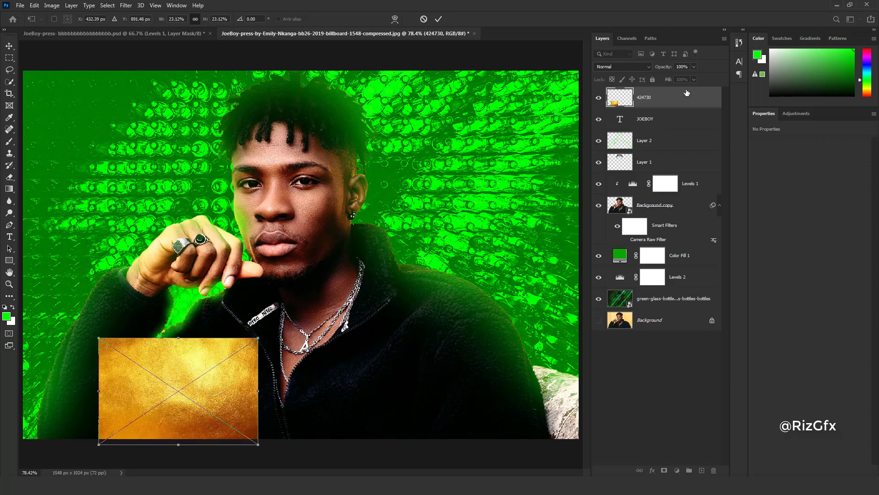
pyautogui.click(438, 20)
# Clip the gold texture to the JOEBOY text and shift it within the letters.
pyautogui.rightClick(704, 98)
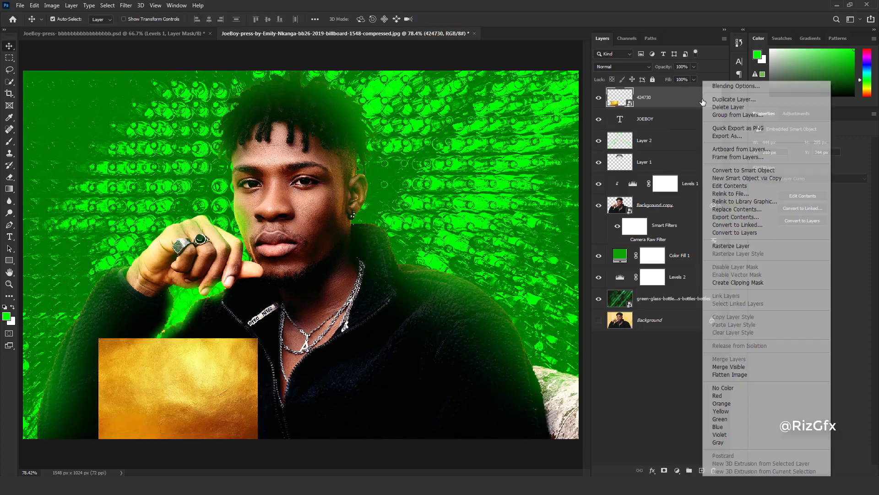
pyautogui.click(737, 282)
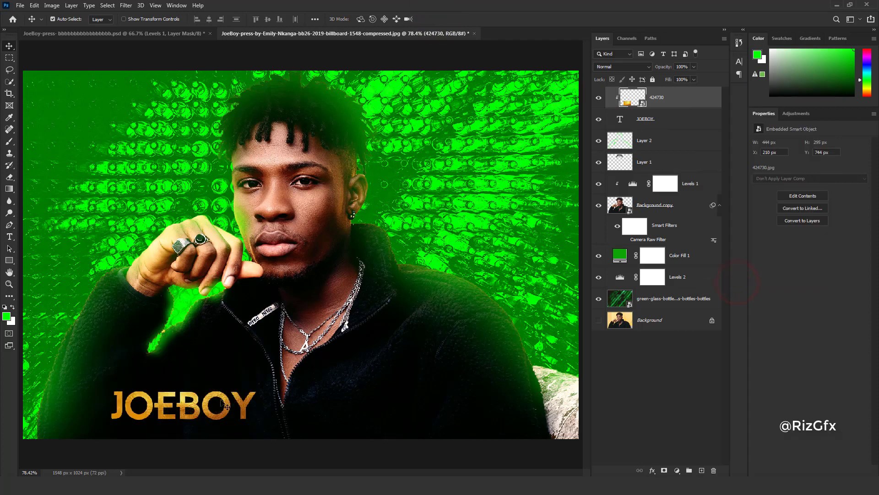
pyautogui.moveTo(246, 409); pyautogui.dragTo(249, 417)
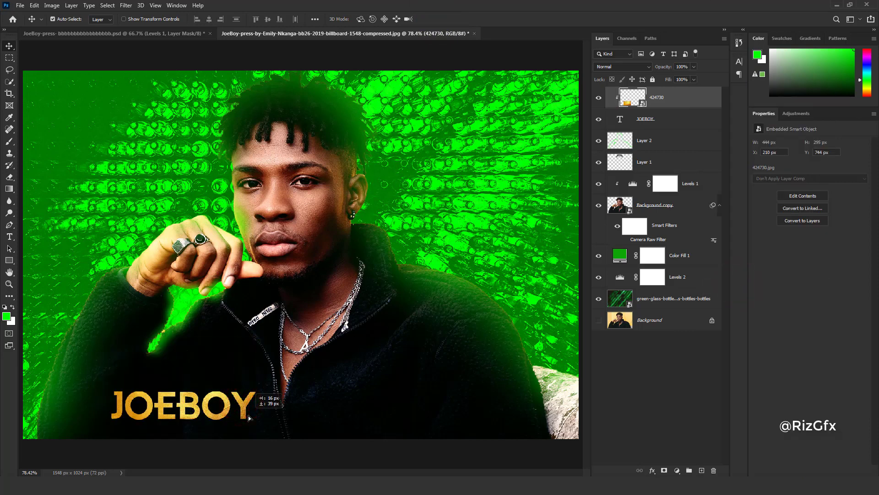
pyautogui.click(656, 120)
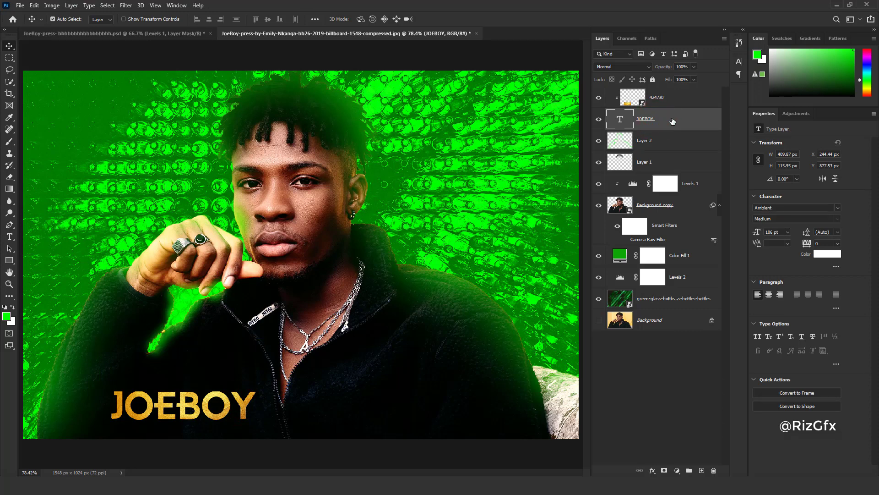
# Open Blending Options for the JOEBOY layer and move the dialog off the artwork.
pyautogui.rightClick(673, 121)
pyautogui.click(667, 120)
pyautogui.click(724, 39)
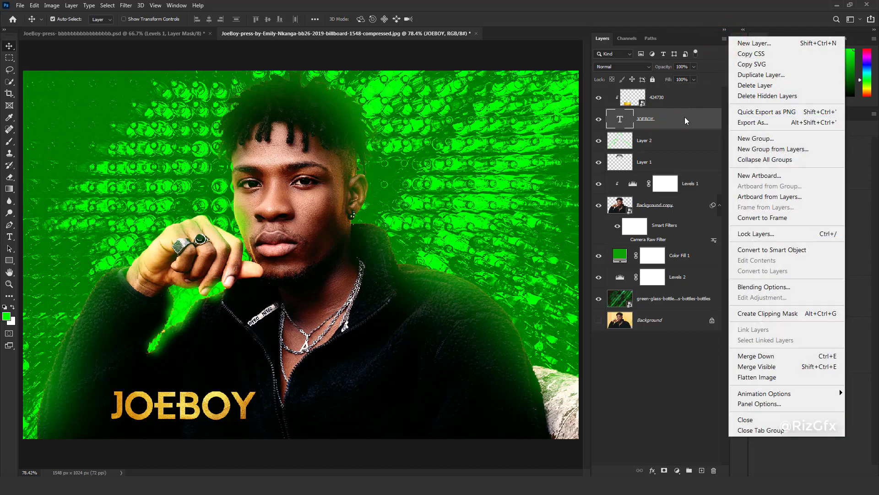
pyautogui.click(746, 287)
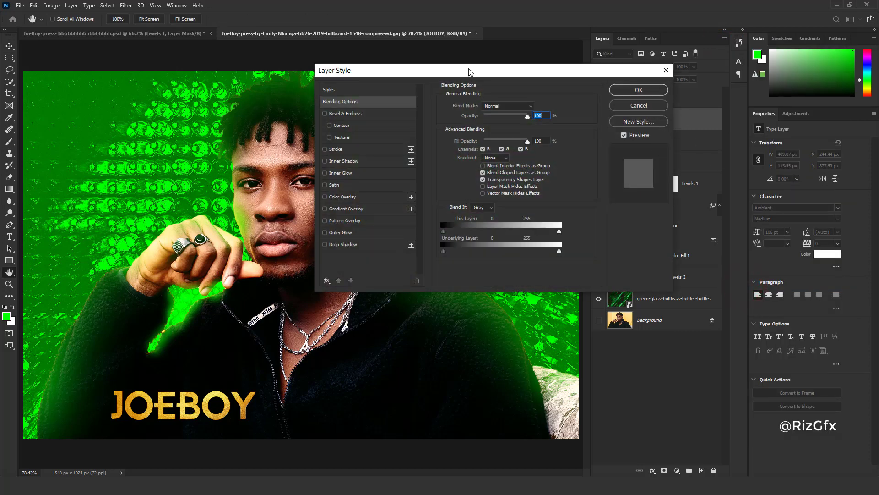
pyautogui.moveTo(469, 69); pyautogui.dragTo(451, 152)
pyautogui.moveTo(582, 156); pyautogui.dragTo(479, 171)
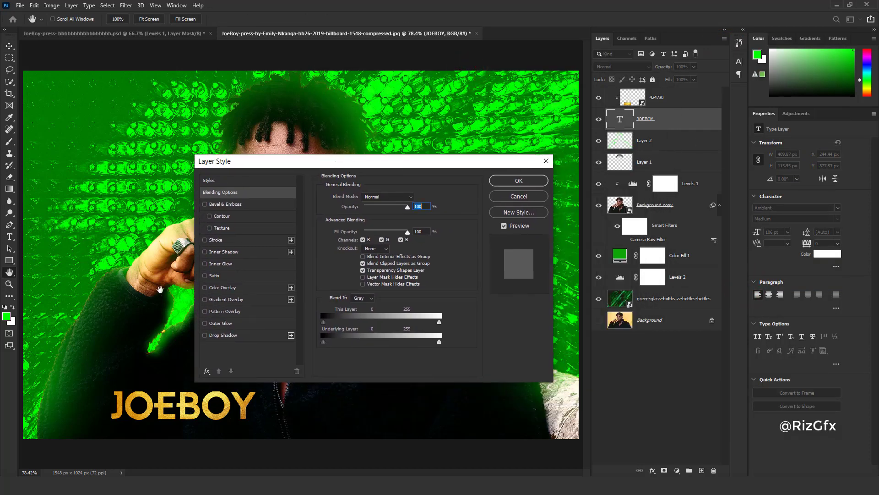
pyautogui.moveTo(288, 167); pyautogui.dragTo(465, 209)
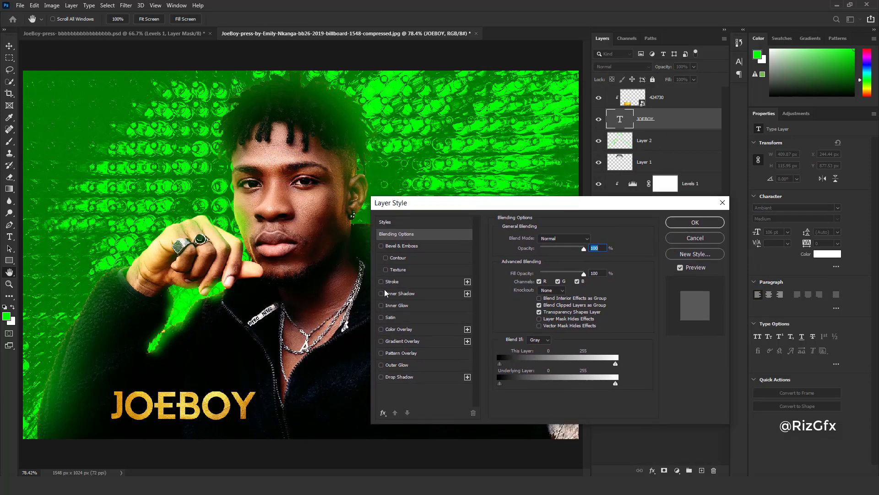
# Enable Outer Glow on JOEBOY with a bright gold glow colour.
pyautogui.click(382, 282)
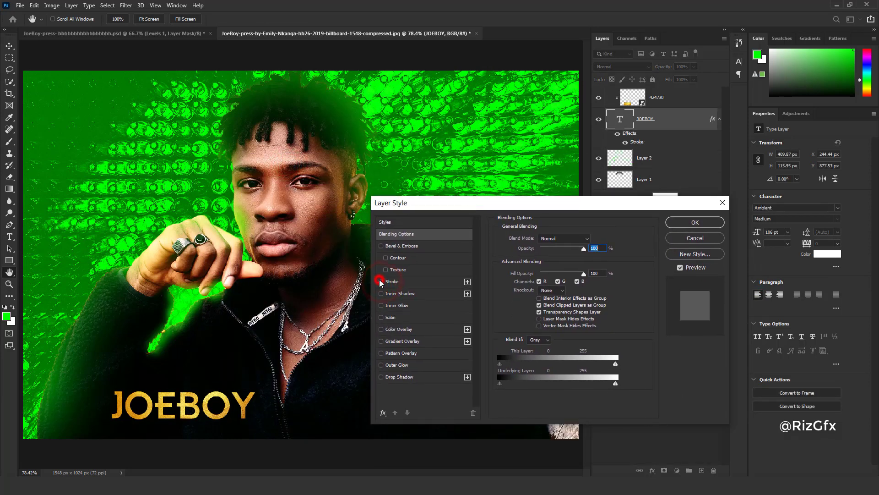
pyautogui.click(382, 281)
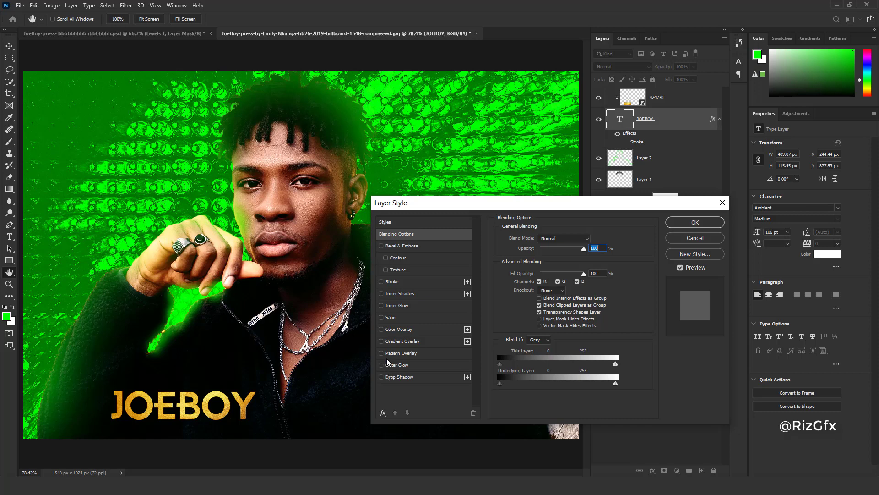
pyautogui.click(381, 364)
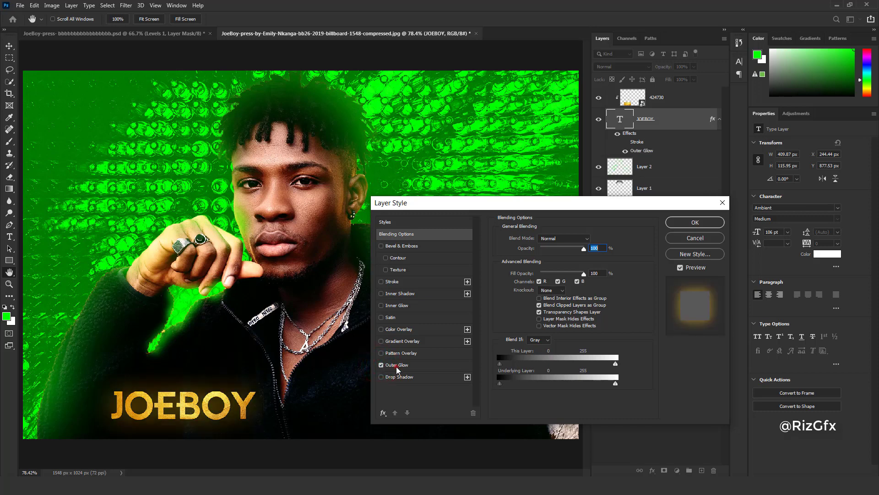
pyautogui.click(394, 365)
pyautogui.click(521, 271)
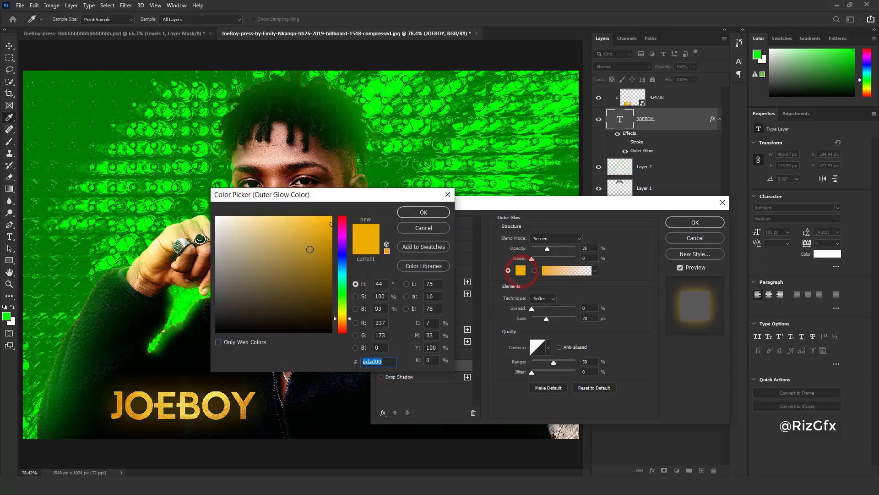
pyautogui.moveTo(328, 226); pyautogui.dragTo(302, 225)
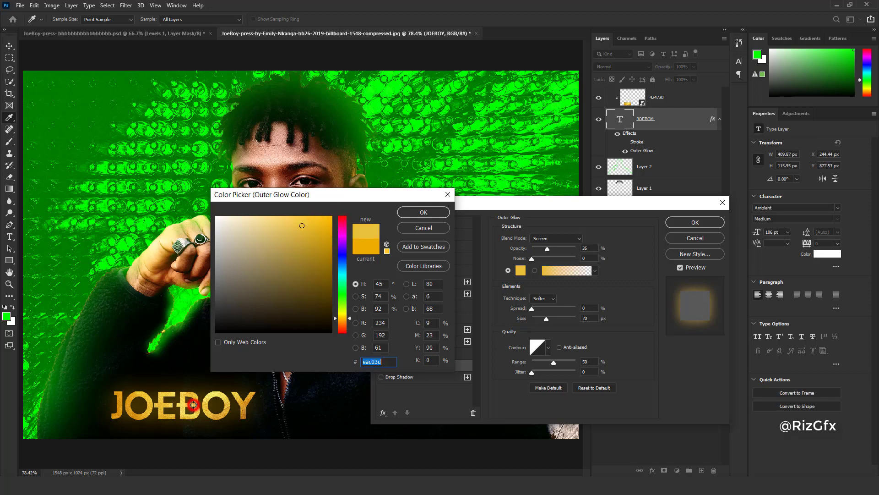
pyautogui.click(325, 219)
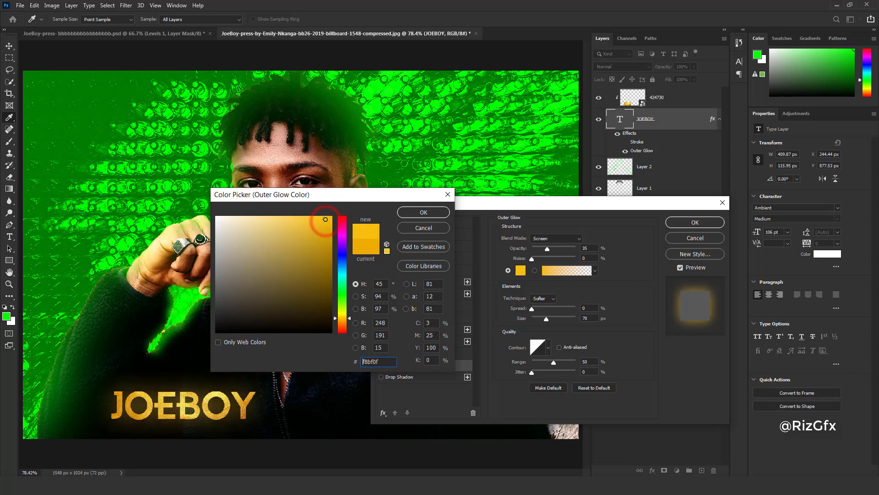
pyautogui.click(419, 212)
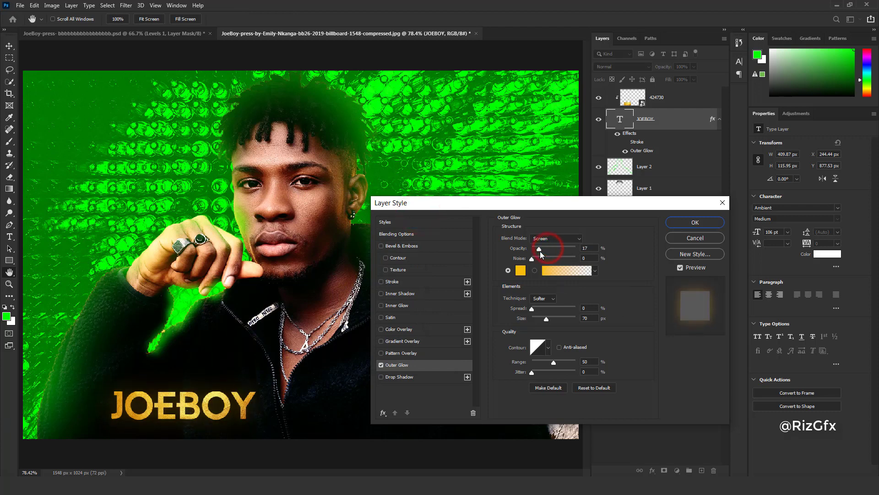
# Set the glow to 47% opacity, adjust its size, and apply the style.
pyautogui.moveTo(548, 249)
pyautogui.mouseDown()
pyautogui.moveTo(535, 249)
pyautogui.moveTo(552, 248)
pyautogui.mouseUp()
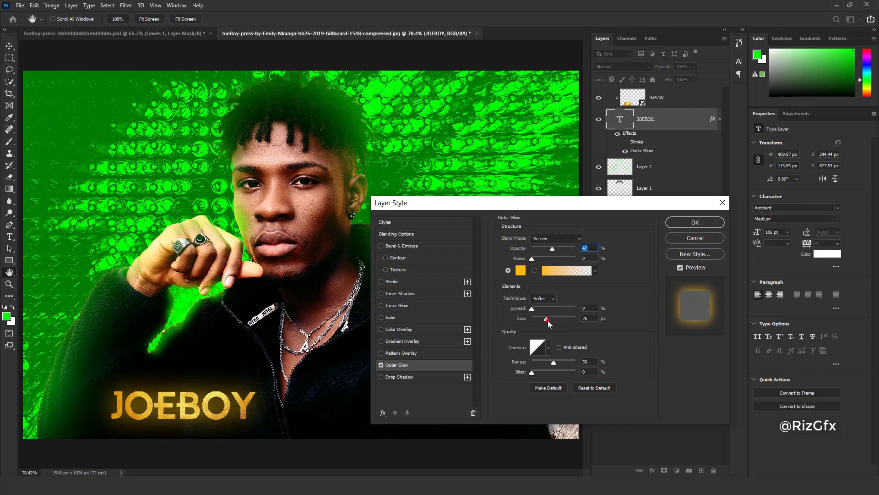
pyautogui.moveTo(546, 318)
pyautogui.mouseDown()
pyautogui.moveTo(538, 320)
pyautogui.moveTo(546, 323)
pyautogui.mouseUp()
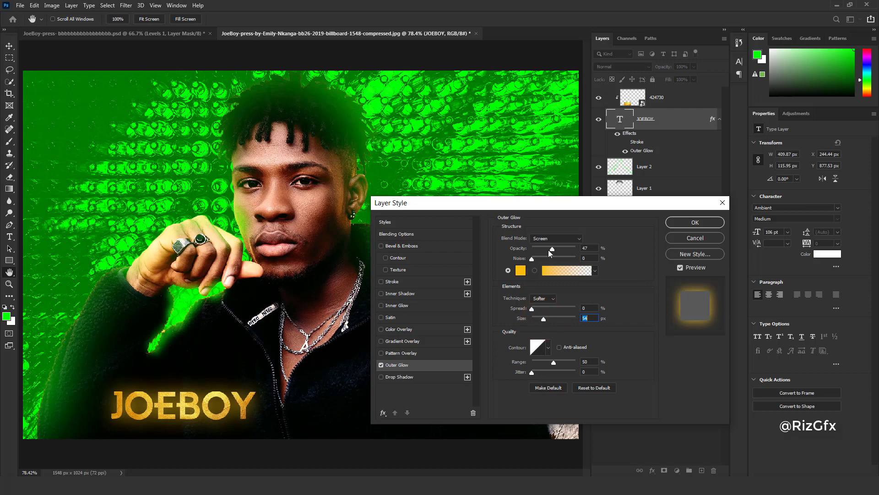
pyautogui.click(684, 223)
pyautogui.click(671, 98)
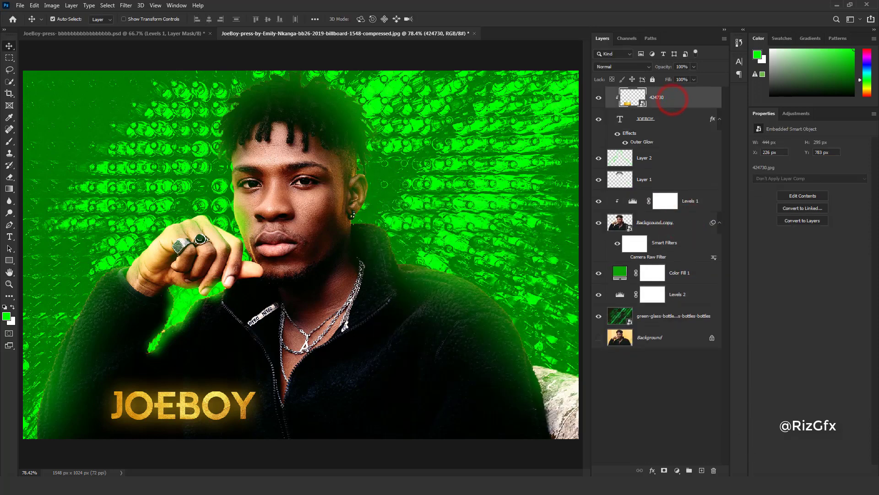
# Add a Curves adjustment clipped to layer 424730 and pull its black and white points inward.
pyautogui.click(678, 472)
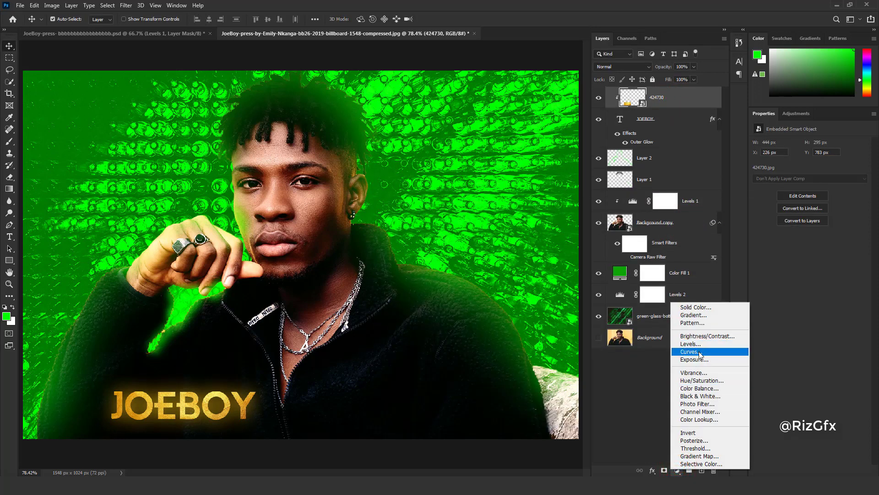
pyautogui.click(698, 352)
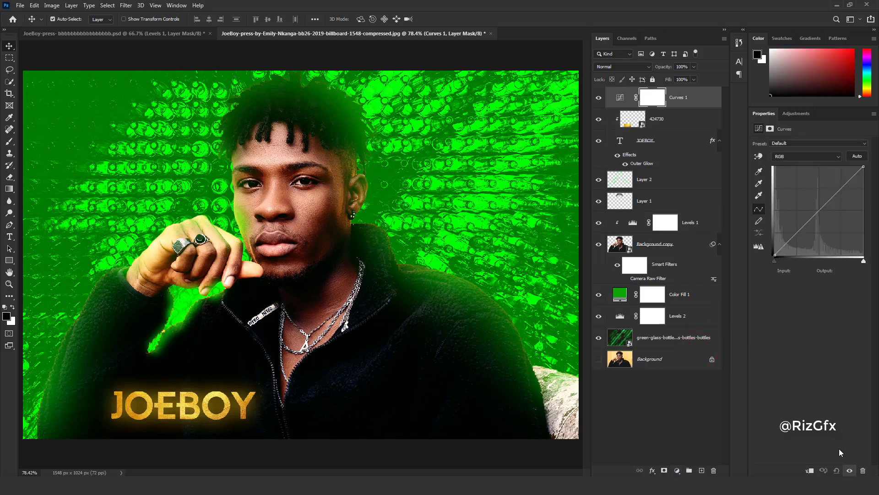
pyautogui.click(811, 472)
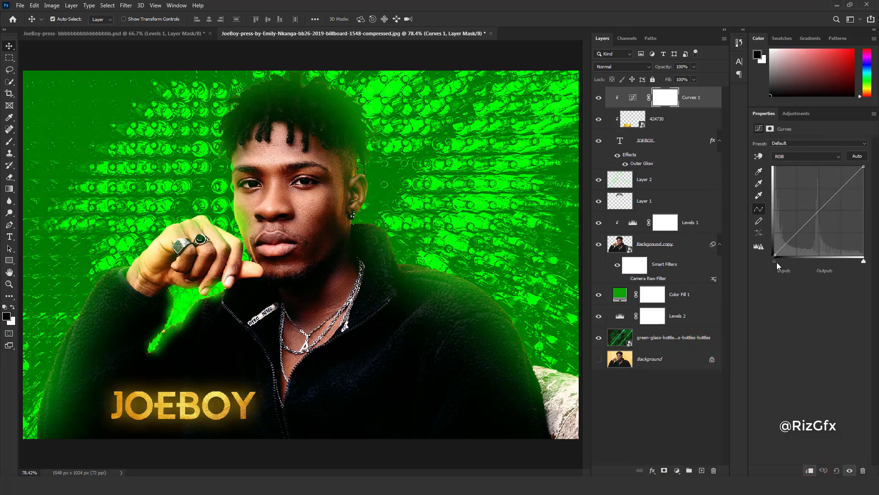
pyautogui.moveTo(776, 260); pyautogui.dragTo(796, 261)
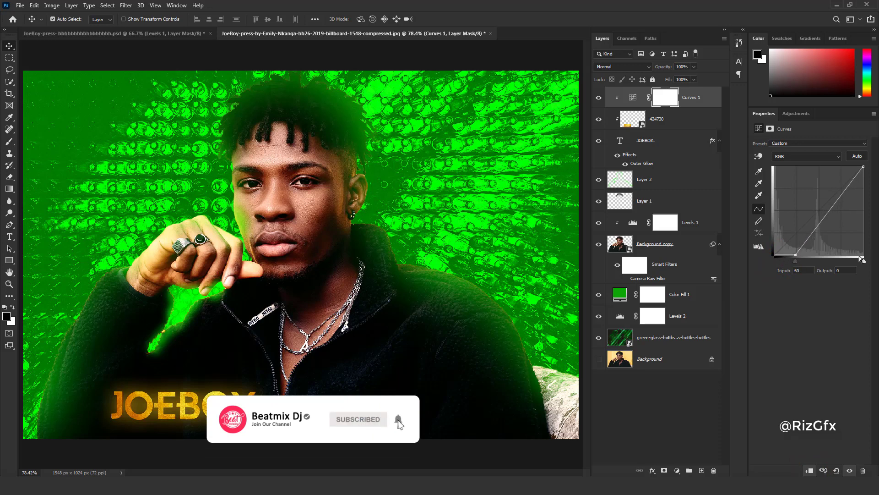
pyautogui.moveTo(862, 259); pyautogui.dragTo(859, 260)
# Raise a curve midpoint, set the black input to 41, and compare with curves hidden.
pyautogui.click(828, 211)
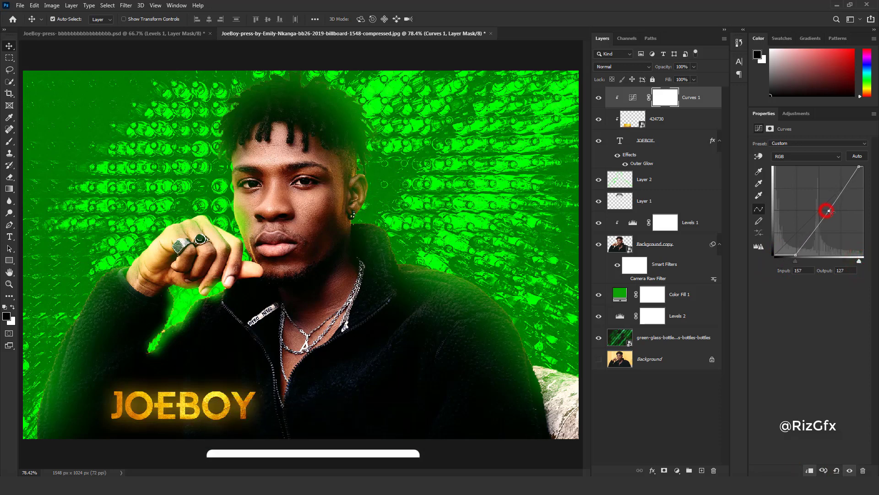
pyautogui.moveTo(828, 211); pyautogui.dragTo(825, 207)
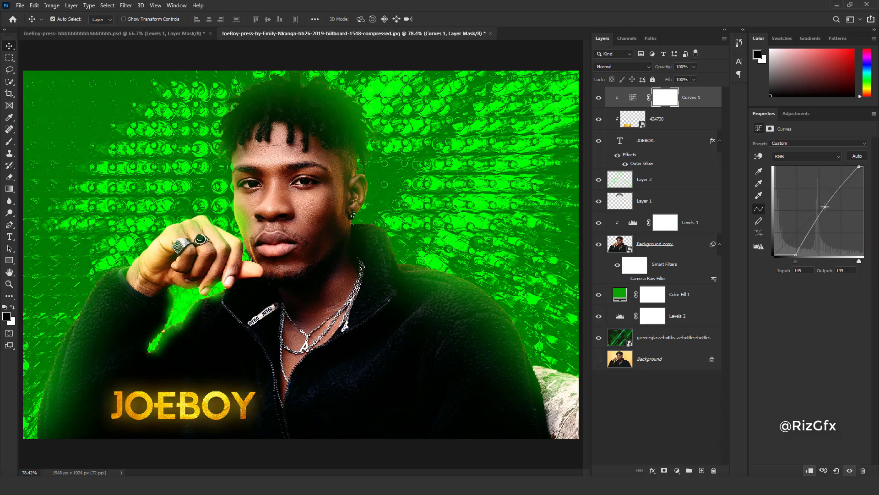
pyautogui.moveTo(796, 261); pyautogui.dragTo(790, 263)
pyautogui.click(599, 98)
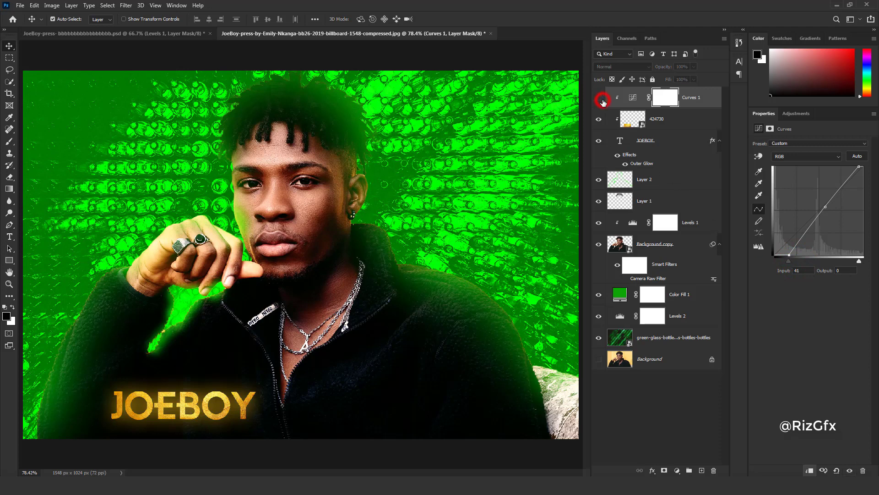
pyautogui.click(599, 98)
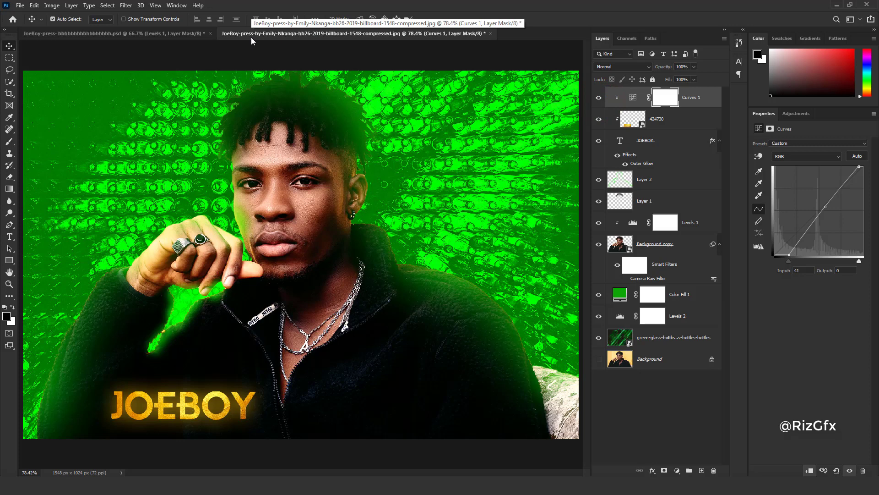
# Select the hair-shading Layer 1 and drop its opacity to 79%.
pyautogui.click(620, 201)
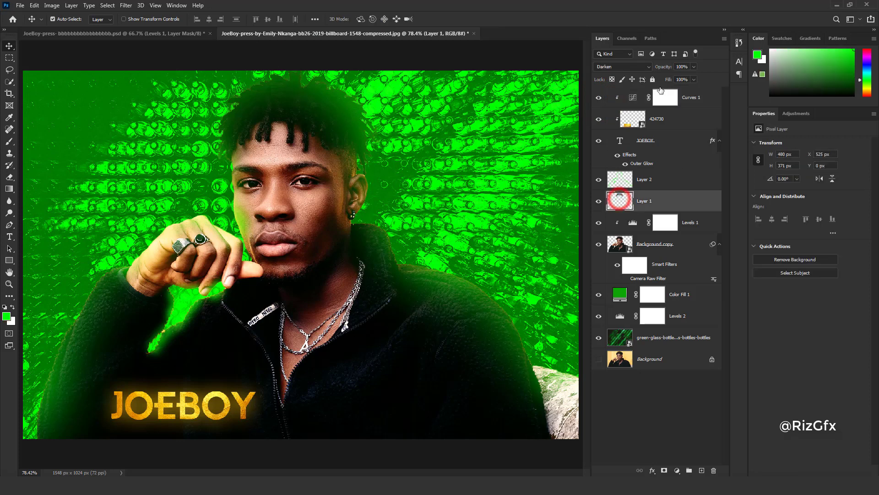
pyautogui.moveTo(662, 66); pyautogui.dragTo(654, 69)
pyautogui.click(556, 52)
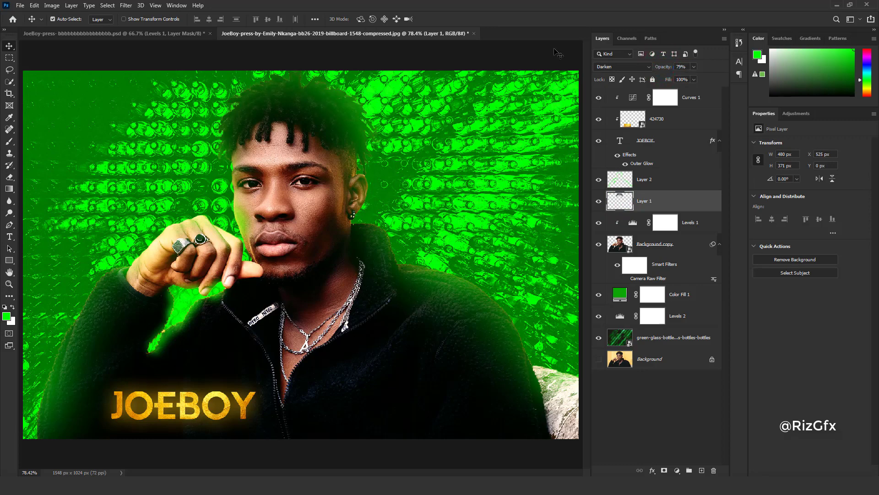